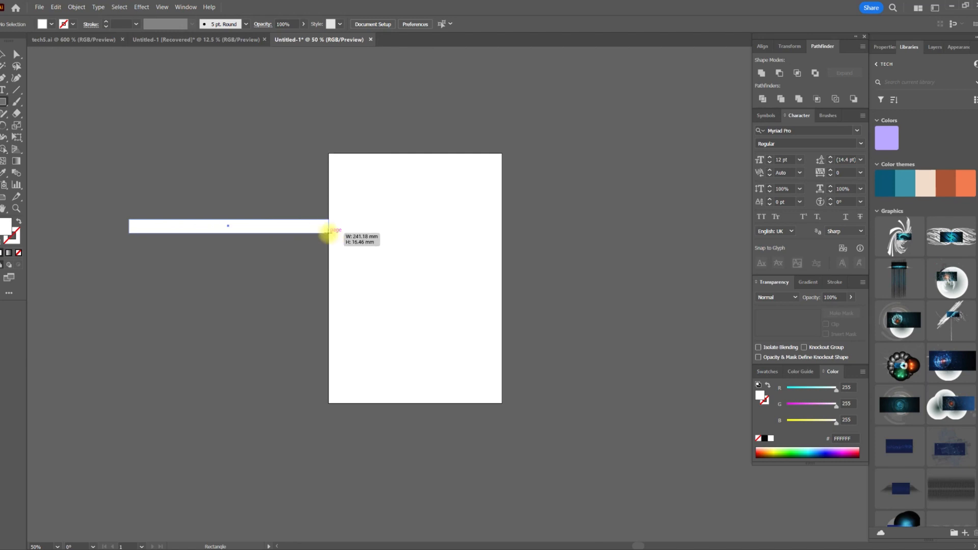
# Duplicate the white bar and stack the copy directly above the original, offset to the left
pyautogui.click(4, 56)
pyautogui.moveTo(200, 116); pyautogui.dragTo(421, 156)
pyautogui.moveTo(405, 266); pyautogui.dragTo(340, 277)
pyautogui.scroll(3, 376, 277)
pyautogui.scroll(2, 427, 292)
pyautogui.moveTo(478, 264); pyautogui.dragTo(436, 232)
pyautogui.scroll(-1, 436, 232)
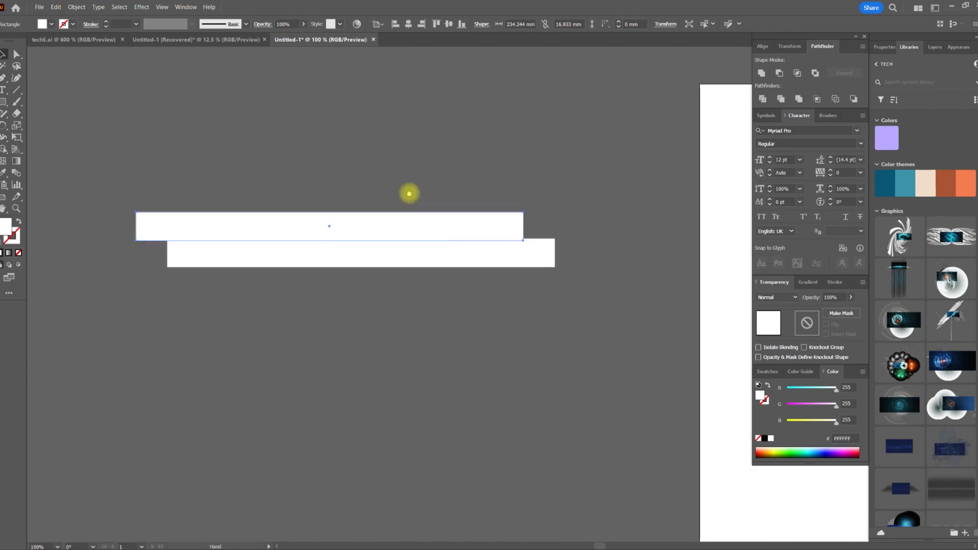
# Stack a third bar on top as a copy and shorten it to about 211.8 mm wide
pyautogui.moveTo(404, 190); pyautogui.dragTo(437, 236)
pyautogui.scroll(1, 319, 269)
pyautogui.moveTo(312, 271); pyautogui.dragTo(308, 291)
pyautogui.moveTo(252, 278); pyautogui.dragTo(327, 240)
pyautogui.moveTo(747, 228); pyautogui.dragTo(554, 245)
# Stack a fourth bar on top of the third and shorten it to about 175.8 mm wide
pyautogui.moveTo(204, 253); pyautogui.dragTo(417, 224)
pyautogui.scroll(1, 409, 246)
pyautogui.moveTo(426, 181); pyautogui.dragTo(367, 225)
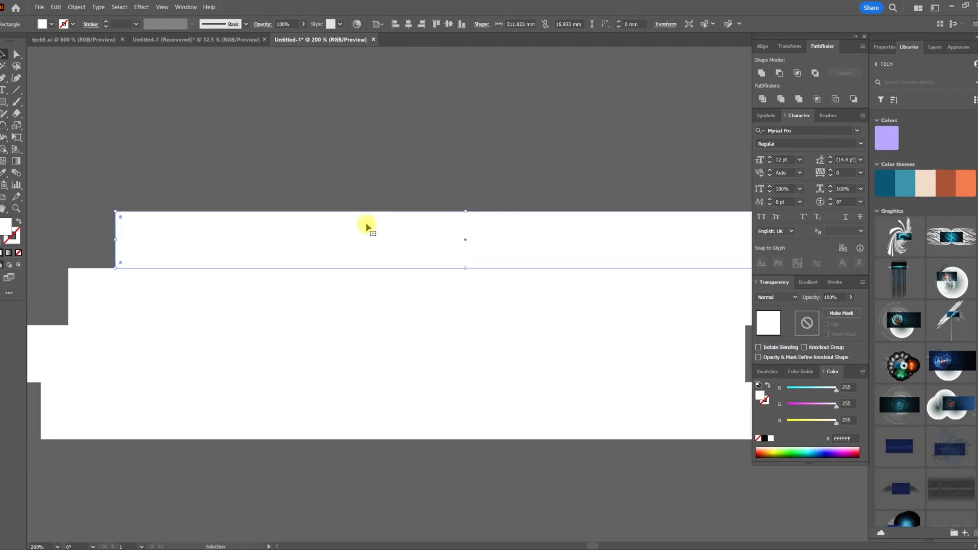
pyautogui.scroll(-1, 367, 224)
pyautogui.moveTo(708, 240); pyautogui.dragTo(621, 242)
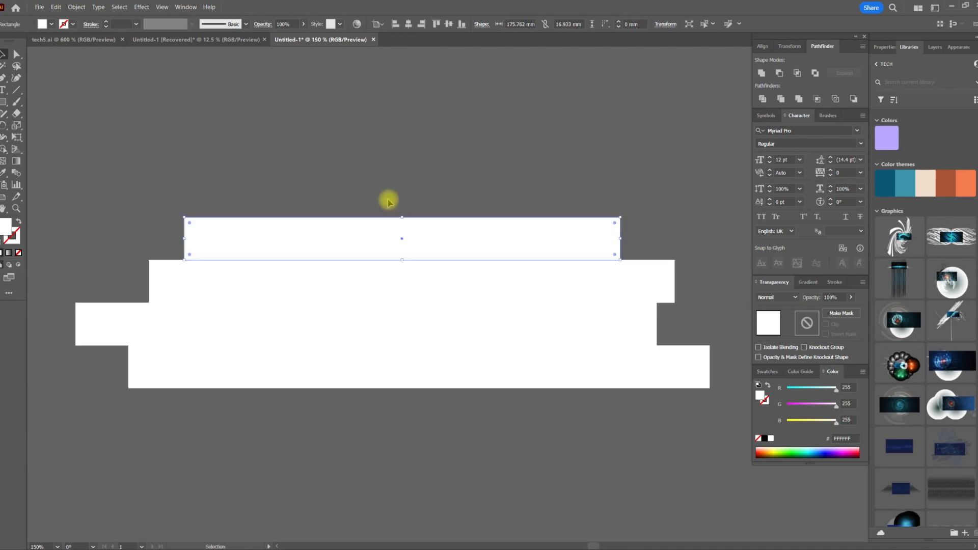
# Stack two more copied bars on top of the fourth, shortening each at its right end and offsetting them irregularly
pyautogui.moveTo(331, 236); pyautogui.dragTo(323, 193)
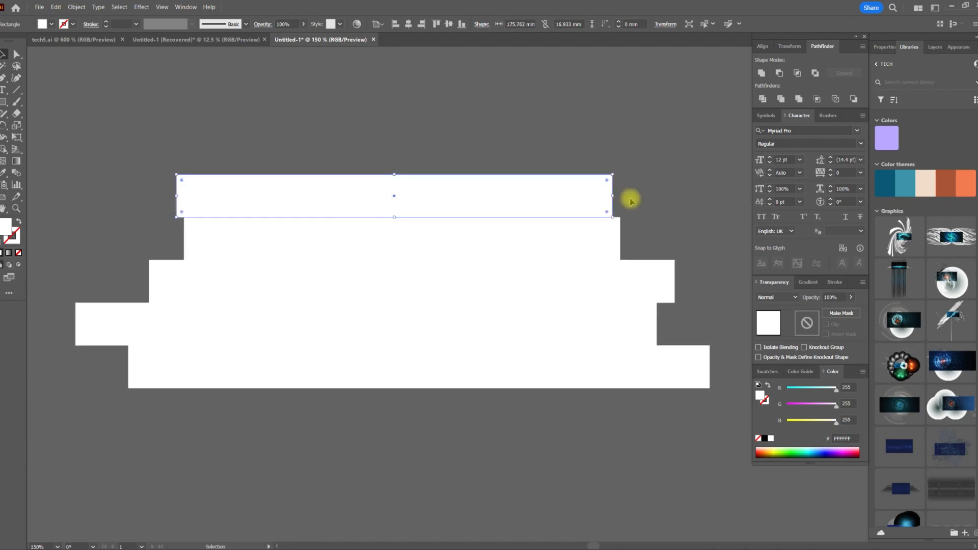
pyautogui.moveTo(612, 195); pyautogui.dragTo(591, 195)
pyautogui.moveTo(433, 197); pyautogui.dragTo(479, 154)
pyautogui.moveTo(637, 155); pyautogui.dragTo(604, 155)
# Stack a seventh bar shortened to about 106.1 mm and an eighth bar shortened to about 98.6 mm
pyautogui.moveTo(484, 162); pyautogui.dragTo(516, 120)
pyautogui.moveTo(633, 112); pyautogui.dragTo(516, 117)
pyautogui.scroll(2, 510, 153)
pyautogui.moveTo(469, 170); pyautogui.dragTo(488, 134)
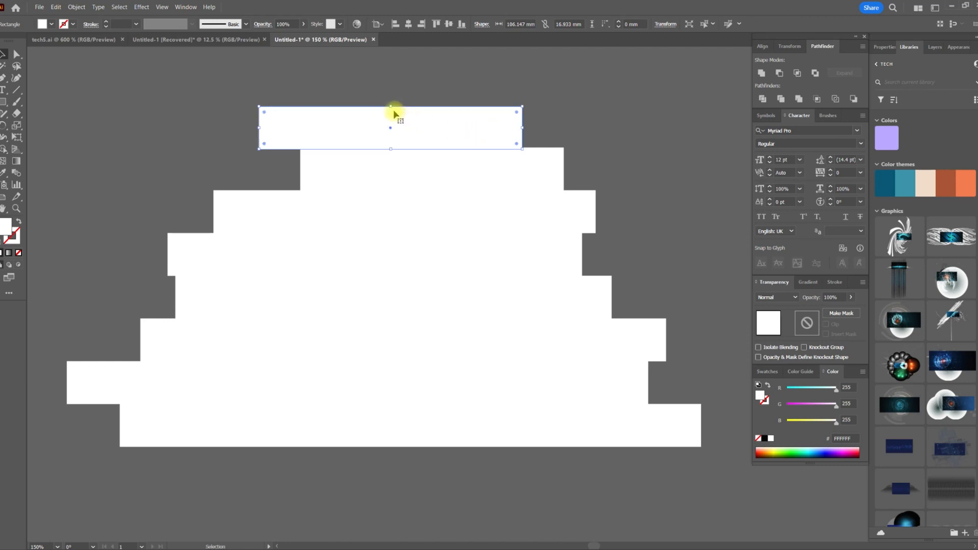
pyautogui.moveTo(262, 129); pyautogui.dragTo(278, 128)
# Stack a ninth bar on top of the pyramid as a copy, shorter than the eighth
pyautogui.moveTo(434, 131); pyautogui.dragTo(476, 87)
pyautogui.moveTo(568, 85); pyautogui.dragTo(508, 89)
pyautogui.scroll(-2, 535, 109)
# Squash the whole bar stack vertically so that each bar is about 12.6 mm high
pyautogui.hotkey('ctrl', 'a')
pyautogui.moveTo(470, 93); pyautogui.dragTo(470, 134)
pyautogui.click(492, 119)
pyautogui.scroll(2, 522, 120)
pyautogui.hscroll(3, 437, 127)
pyautogui.scroll(-1, 436, 127)
pyautogui.moveTo(314, 162); pyautogui.dragTo(604, 151)
pyautogui.hotkey('ctrl', 'z')
pyautogui.scroll(4, 419, 135)
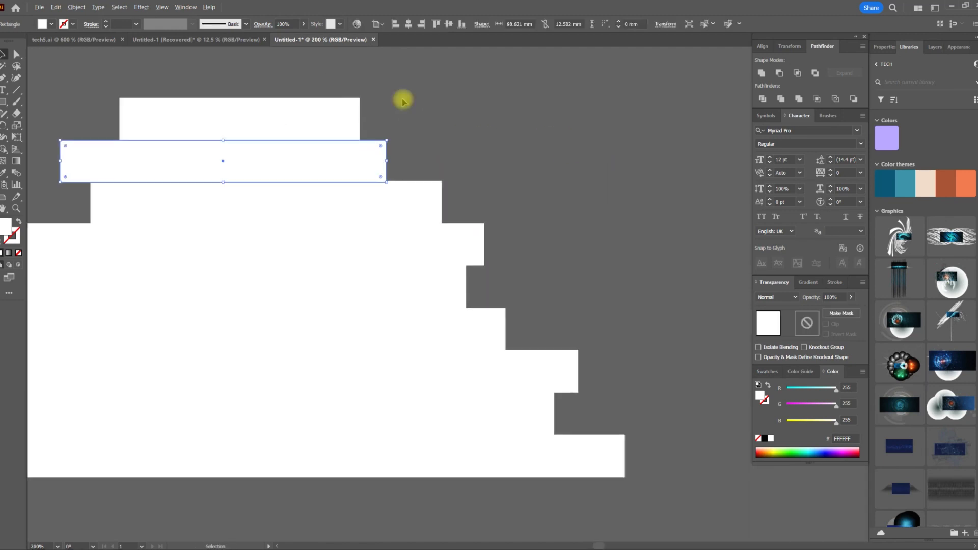
pyautogui.scroll(-4, 443, 183)
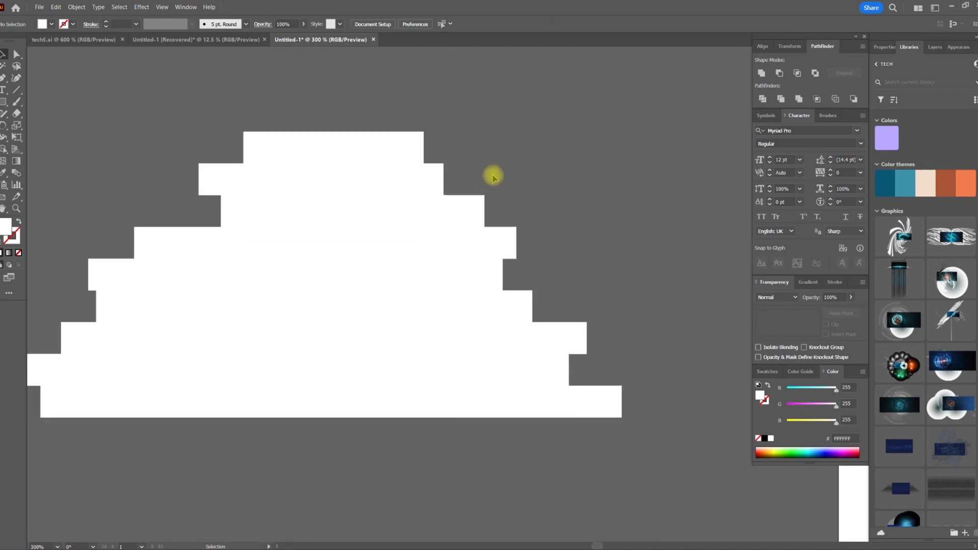
# Copy the second bar from the top to its right and shorten the copy into a block about 14 mm wide
pyautogui.hscroll(2, 469, 148)
pyautogui.scroll(-1, 469, 147)
pyautogui.hotkey('ctrl', 'shift', 'a')
pyautogui.moveTo(338, 166); pyautogui.dragTo(485, 165)
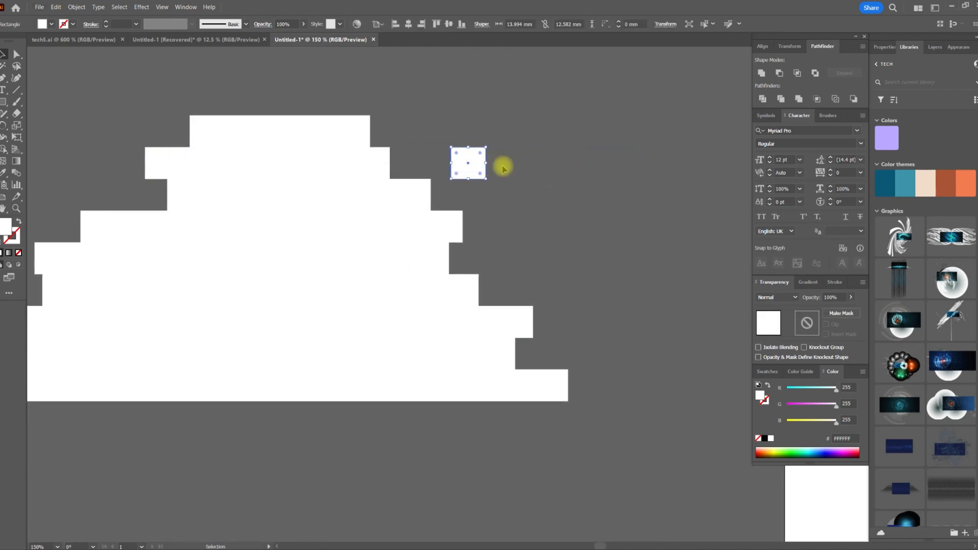
# Copy the small block to the lower right, level with the second bar from the bottom, and switch to outline view
pyautogui.hotkey('ctrl', 'shift', 'a')
pyautogui.scroll(-3, 491, 208)
pyautogui.moveTo(431, 138); pyautogui.dragTo(547, 264)
pyautogui.scroll(3, 466, 266)
pyautogui.hotkey('ctrl', 'y')
pyautogui.moveTo(470, 273); pyautogui.dragTo(568, 214)
# Place block copies on the left side, level with the fourth bar from the top and with the bottom bar
pyautogui.scroll(1, 389, 114)
pyautogui.scroll(-3, 406, 120)
pyautogui.hotkey('ctrl', 'shift', 'a')
pyautogui.moveTo(525, 237); pyautogui.dragTo(163, 253)
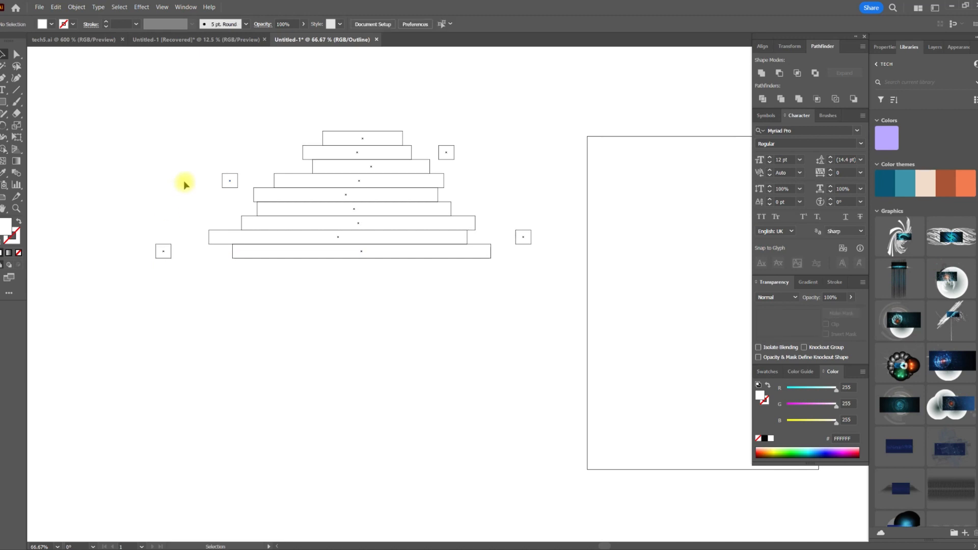
# Return to the filled preview and unite all the bars and small blocks
pyautogui.hotkey('ctrl', 'y')
pyautogui.moveTo(323, 118); pyautogui.dragTo(321, 173)
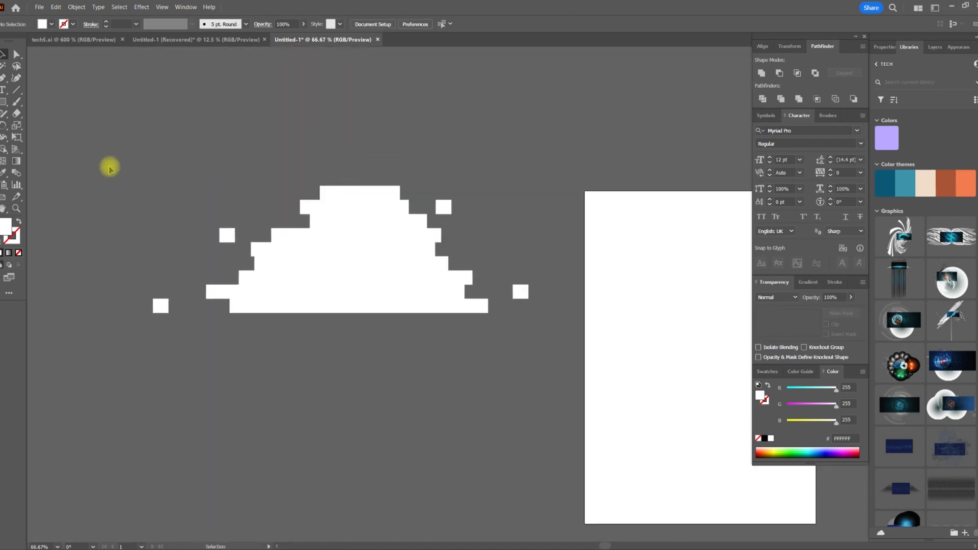
pyautogui.hotkey('ctrl', 'a')
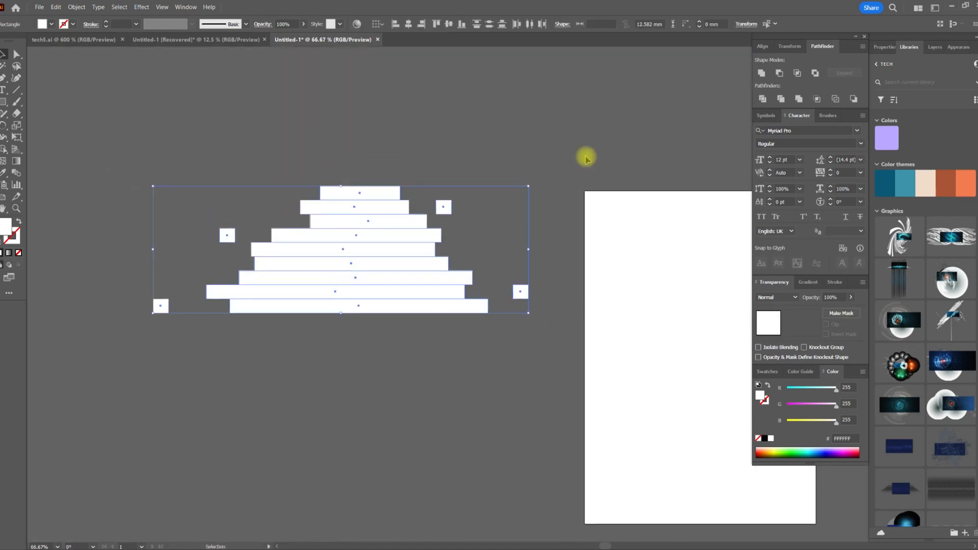
pyautogui.click(761, 74)
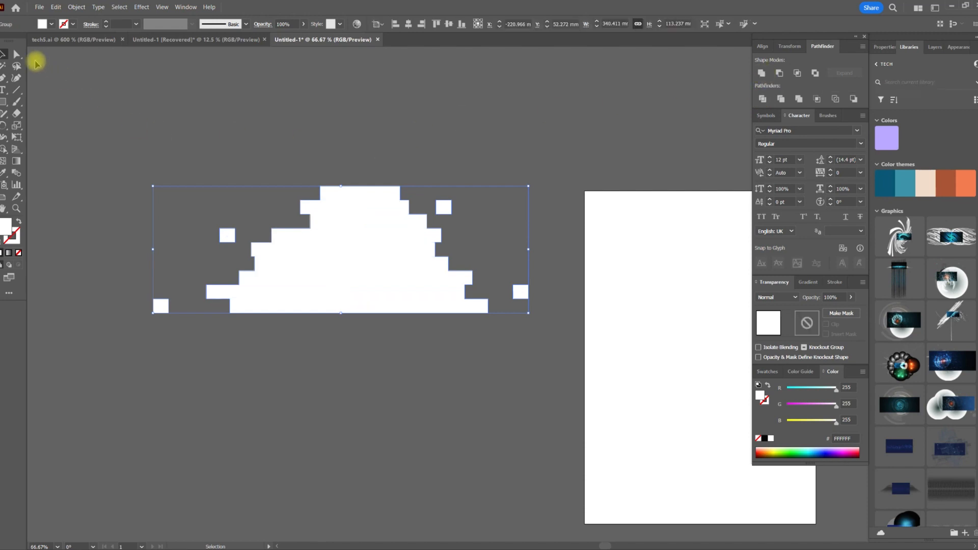
# Round all corners of the united artwork to a radius of about 1.57 mm
pyautogui.click(17, 54)
pyautogui.scroll(4, 313, 192)
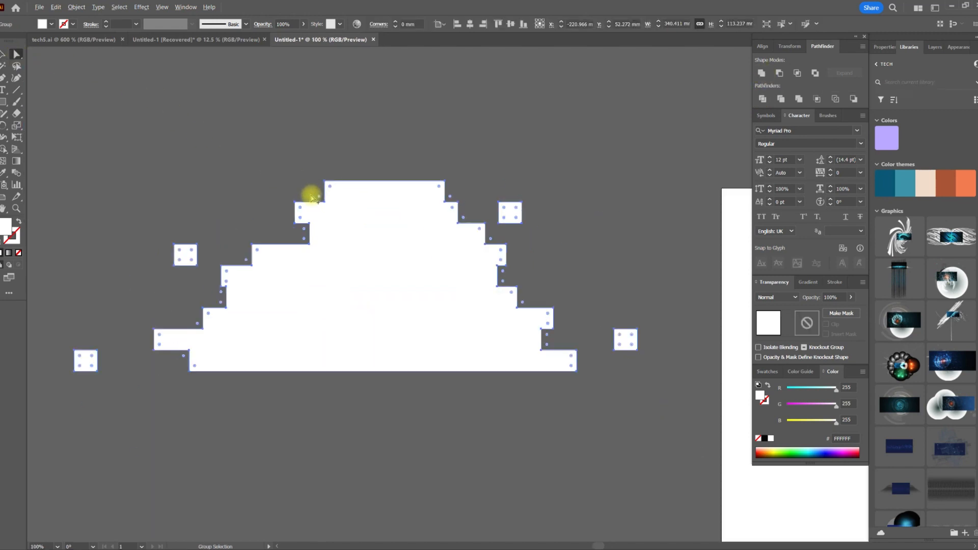
pyautogui.moveTo(274, 206); pyautogui.dragTo(375, 232)
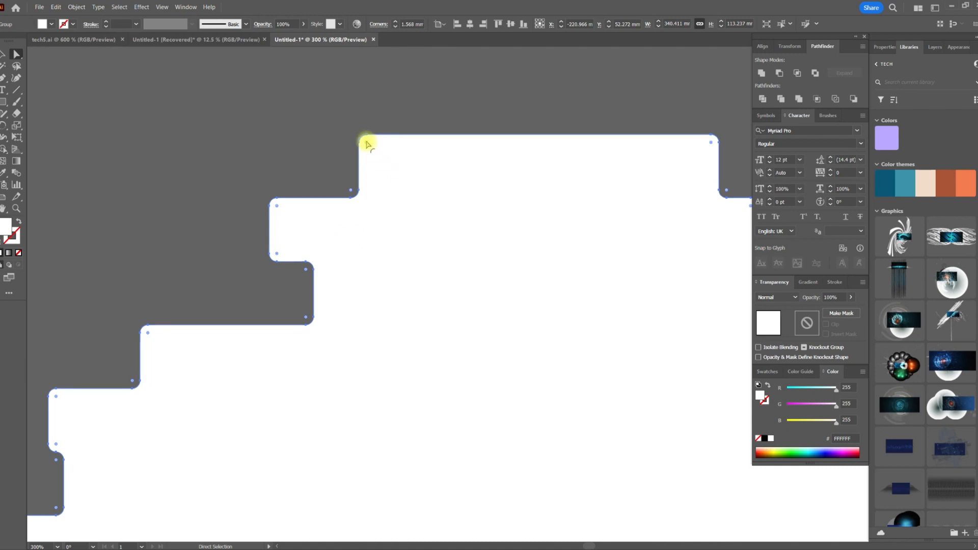
pyautogui.scroll(-3, 417, 199)
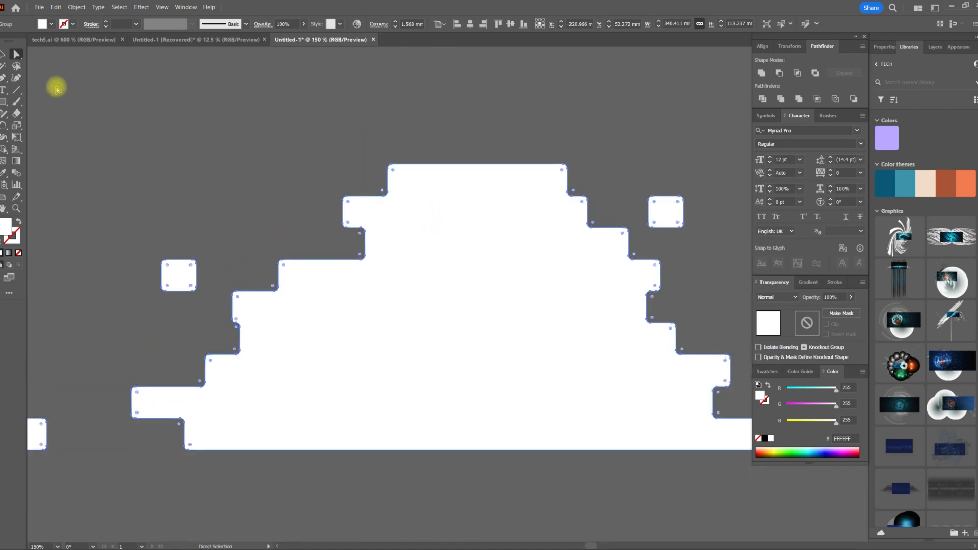
# Round the corners of the four detached blocks further, to radii of about 4 to 5 mm
pyautogui.click(165, 263)
pyautogui.moveTo(173, 271); pyautogui.dragTo(175, 273)
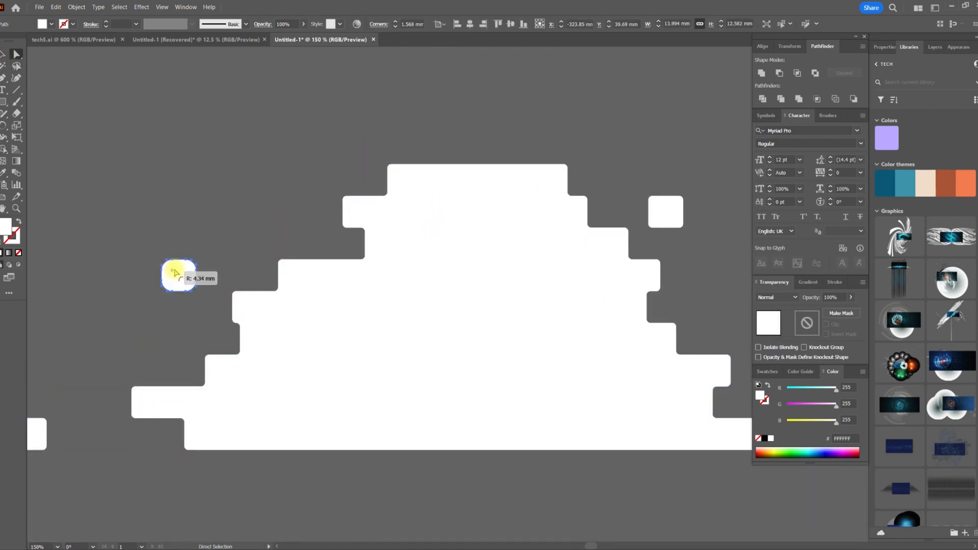
pyautogui.hscroll(5, 473, 218)
pyautogui.moveTo(471, 197); pyautogui.dragTo(465, 202)
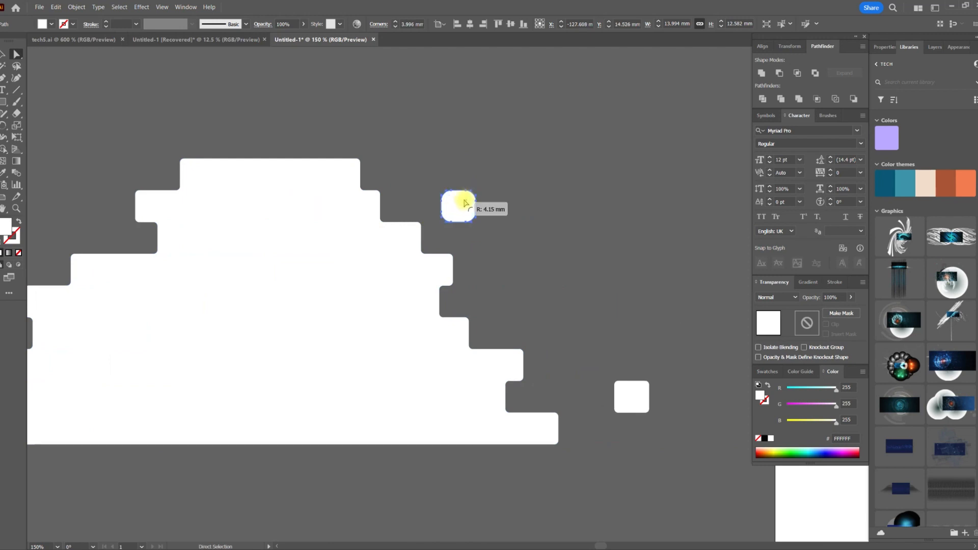
pyautogui.click(617, 383)
pyautogui.moveTo(640, 389); pyautogui.dragTo(634, 397)
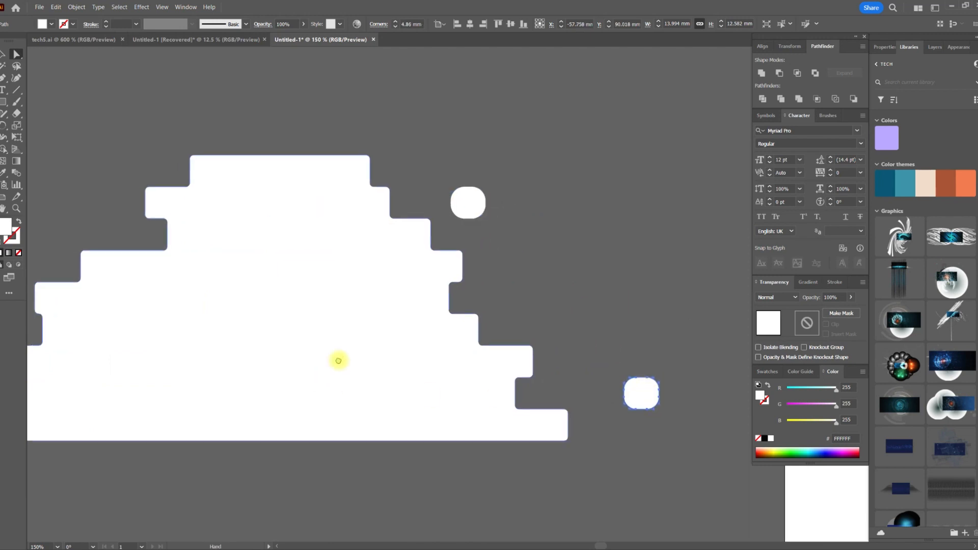
pyautogui.hscroll(-5, 100, 376)
pyautogui.scroll(-1, 100, 377)
pyautogui.click(73, 376)
pyautogui.click(95, 354)
# Round the upper left corners of the second bar from the bottom and the fifth bar, the latter to about 5.8 mm
pyautogui.click(187, 341)
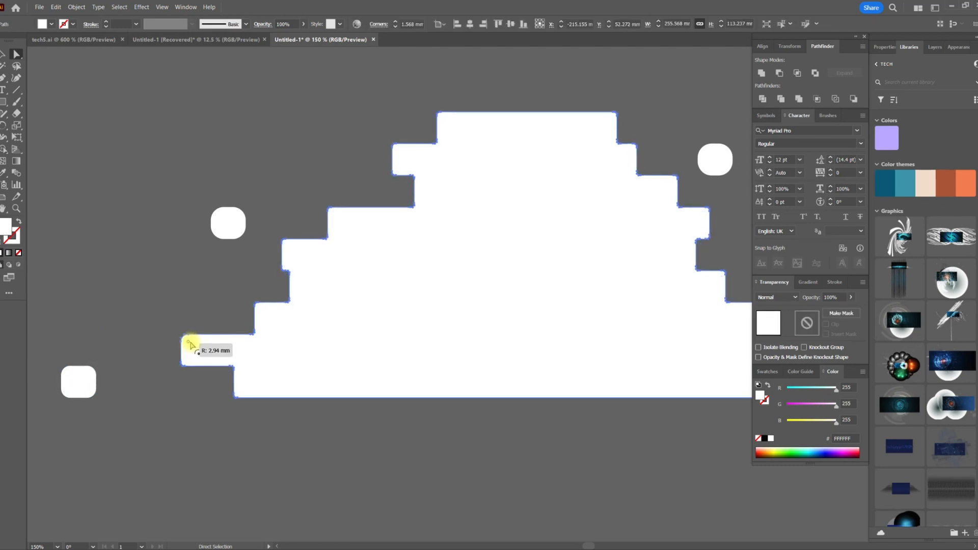
pyautogui.moveTo(193, 348); pyautogui.dragTo(194, 348)
pyautogui.hotkey('ctrl', '=')
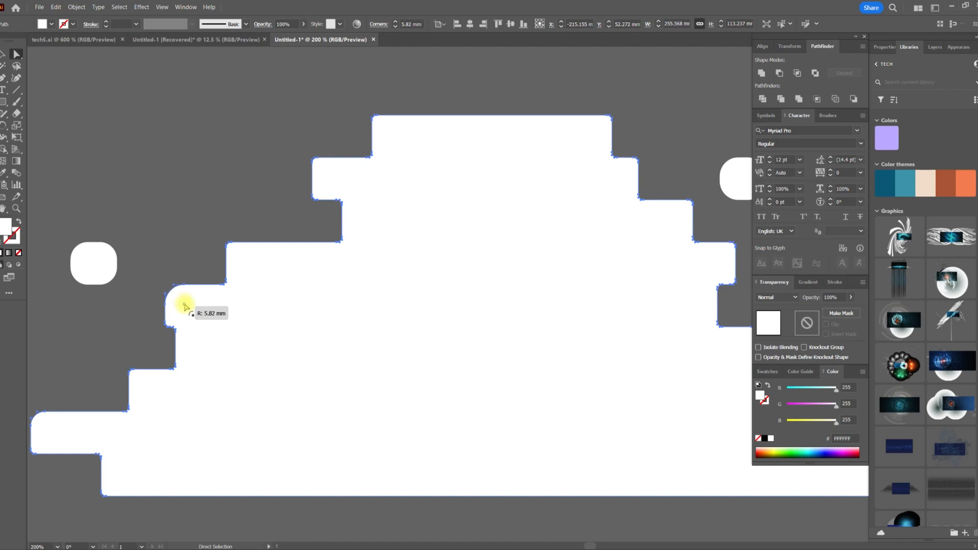
# Round the right outer corners of the fourth, sixth, seventh and bottom bars, leaving the fourth bar's upper corner small
pyautogui.moveTo(648, 275); pyautogui.dragTo(453, 325)
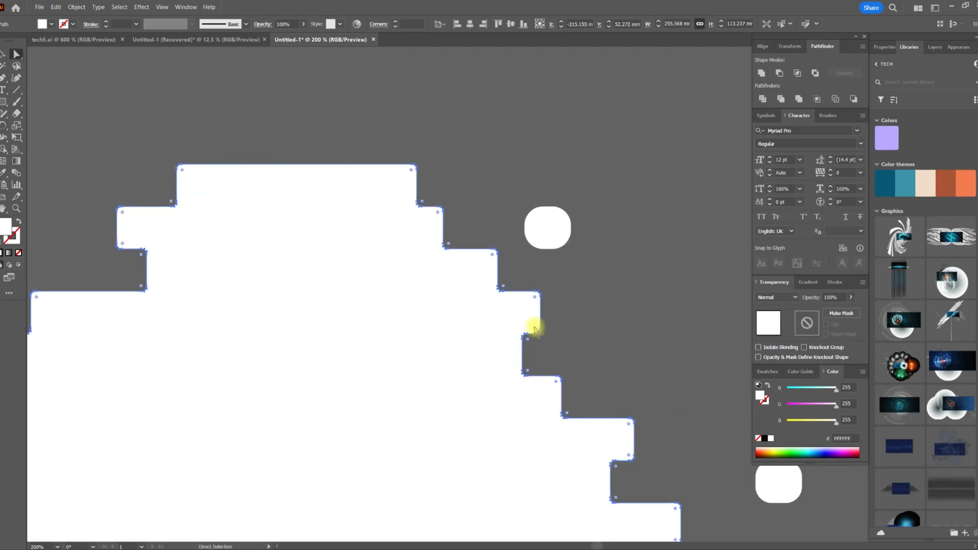
pyautogui.moveTo(535, 331); pyautogui.dragTo(553, 319)
pyautogui.moveTo(630, 385); pyautogui.dragTo(553, 269)
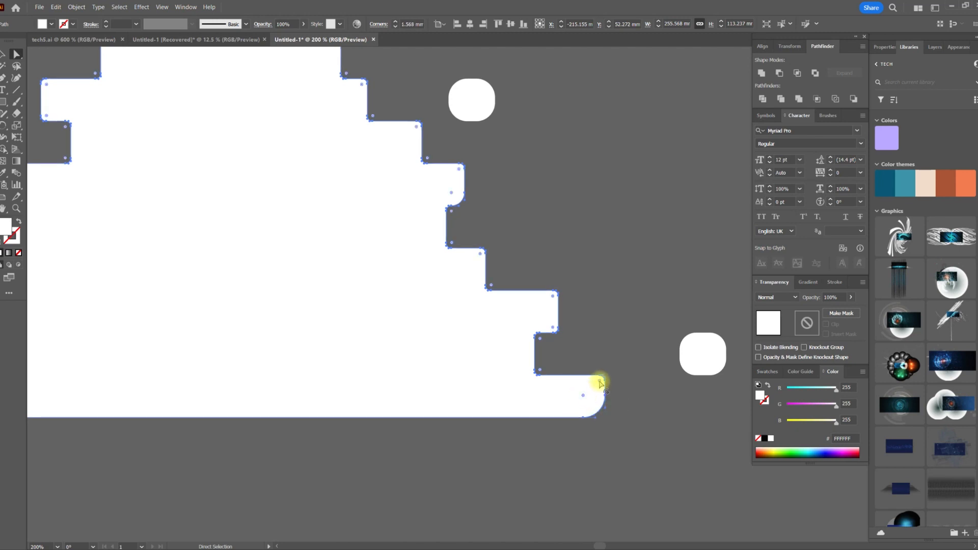
pyautogui.moveTo(593, 390); pyautogui.dragTo(586, 387)
pyautogui.moveTo(553, 298); pyautogui.dragTo(543, 316)
pyautogui.moveTo(540, 273); pyautogui.dragTo(602, 350)
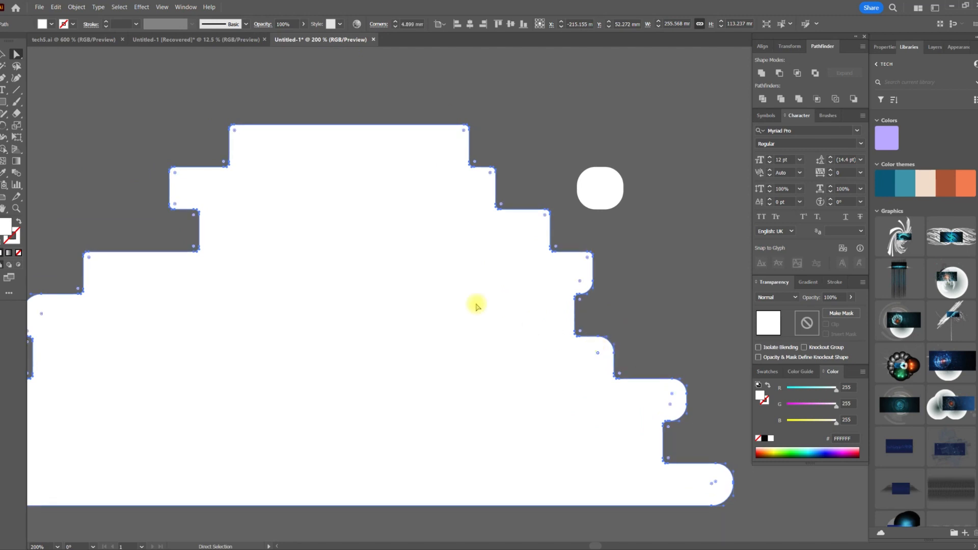
# Round the top bar's upper left corner to about 6.8 mm and its upper right corner to about 6.1 mm
pyautogui.moveTo(350, 172); pyautogui.dragTo(441, 213)
pyautogui.moveTo(334, 179); pyautogui.dragTo(335, 180)
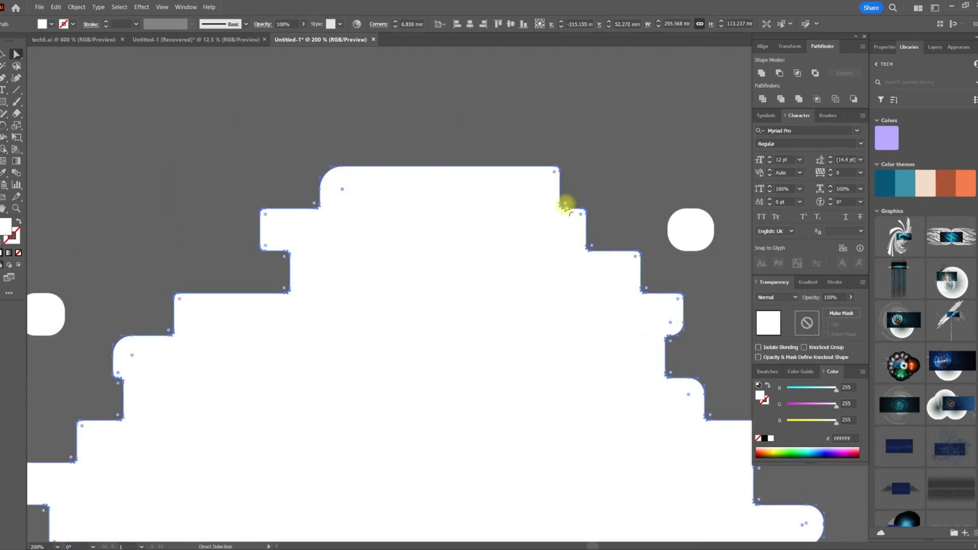
pyautogui.moveTo(554, 174); pyautogui.dragTo(487, 222)
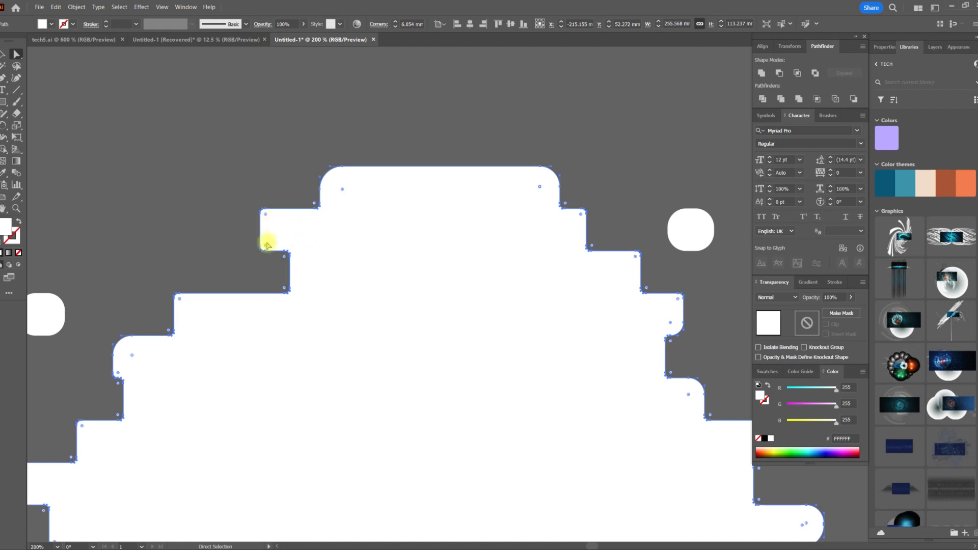
# Round the left end of the second bar from the top and the upper left corner of the fourth bar
pyautogui.moveTo(265, 247); pyautogui.dragTo(266, 224)
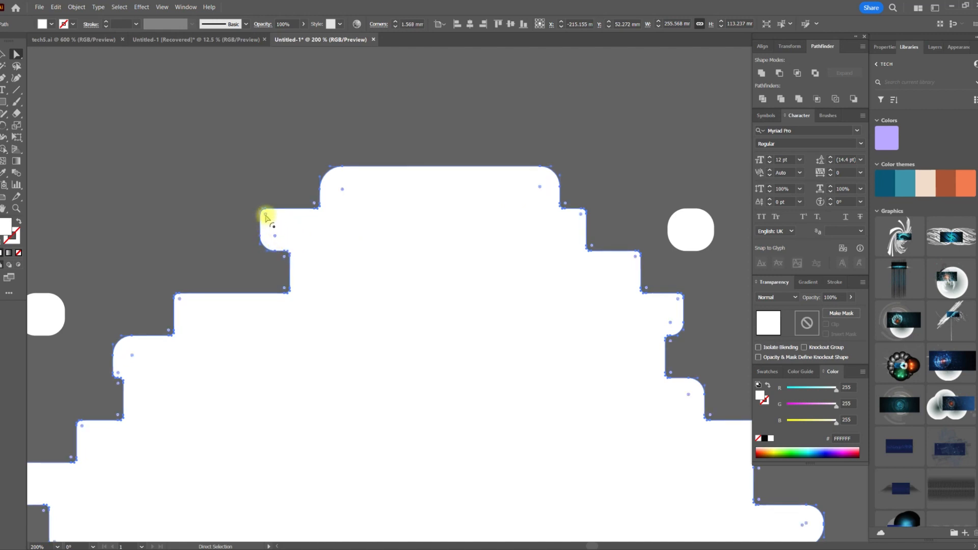
pyautogui.scroll(-5, 310, 310)
pyautogui.hscroll(-4, 310, 310)
pyautogui.moveTo(309, 181); pyautogui.dragTo(309, 182)
pyautogui.moveTo(238, 239); pyautogui.dragTo(237, 239)
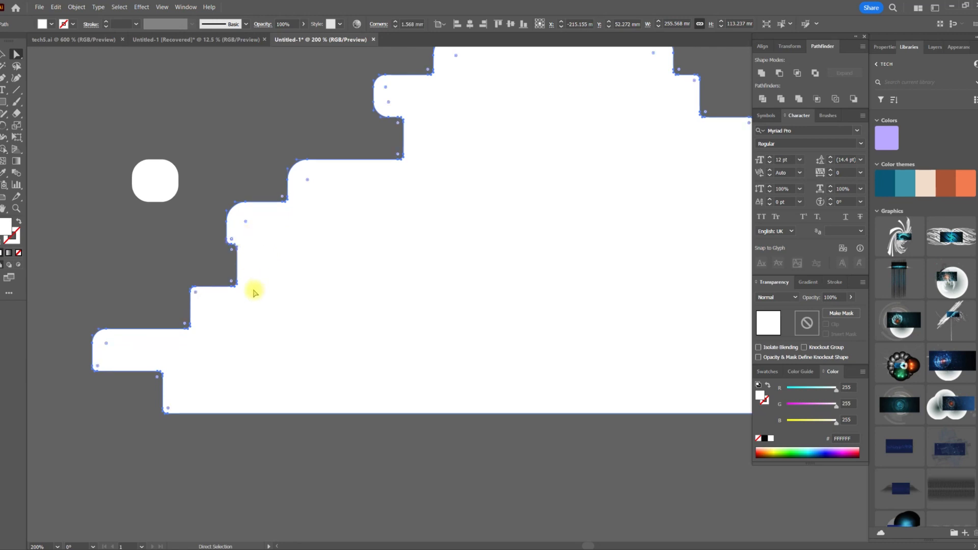
# Round the left side's inner corners between the four lowest bars and the left outer corners of the two lowest bars
pyautogui.moveTo(227, 266); pyautogui.dragTo(226, 266)
pyautogui.moveTo(183, 322); pyautogui.dragTo(174, 313)
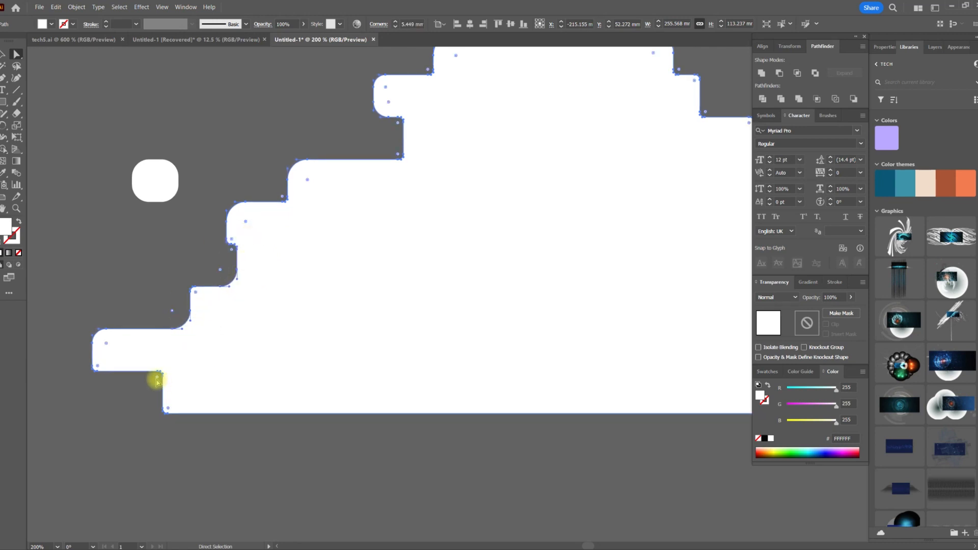
pyautogui.moveTo(158, 378); pyautogui.dragTo(105, 363)
pyautogui.hscroll(1, 509, 304)
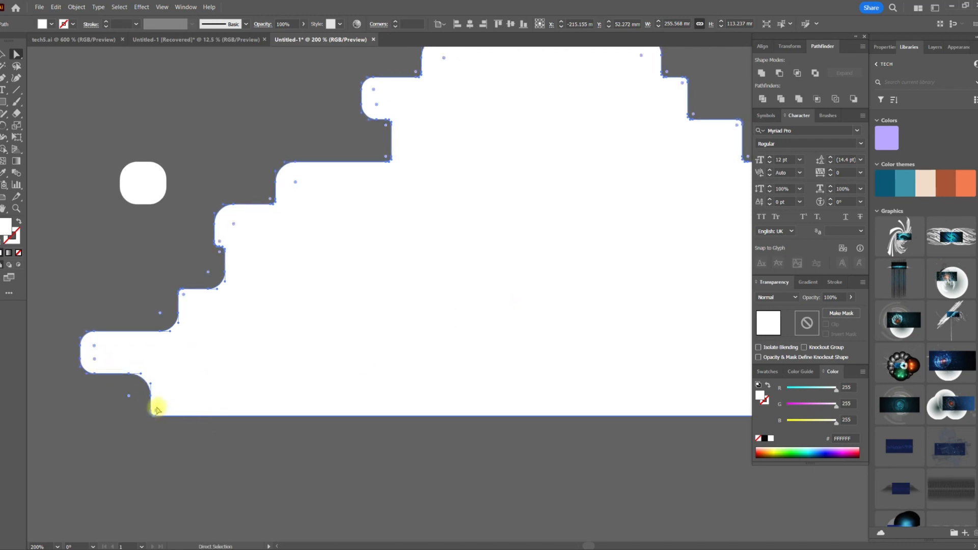
# Round the right side's inner corners above the bottom bar, above the seventh bar and above the sixth bar
pyautogui.hscroll(10, 327, 365)
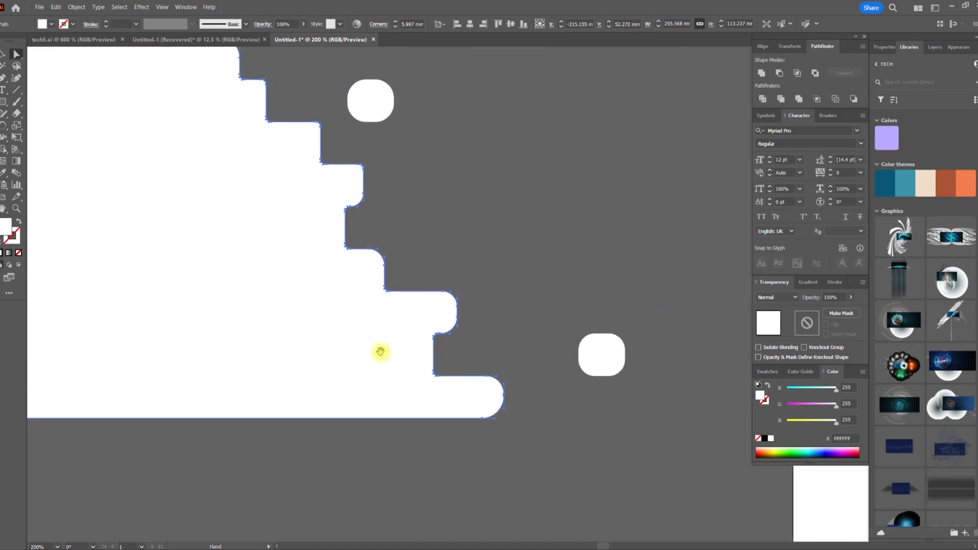
pyautogui.moveTo(448, 366); pyautogui.dragTo(442, 354)
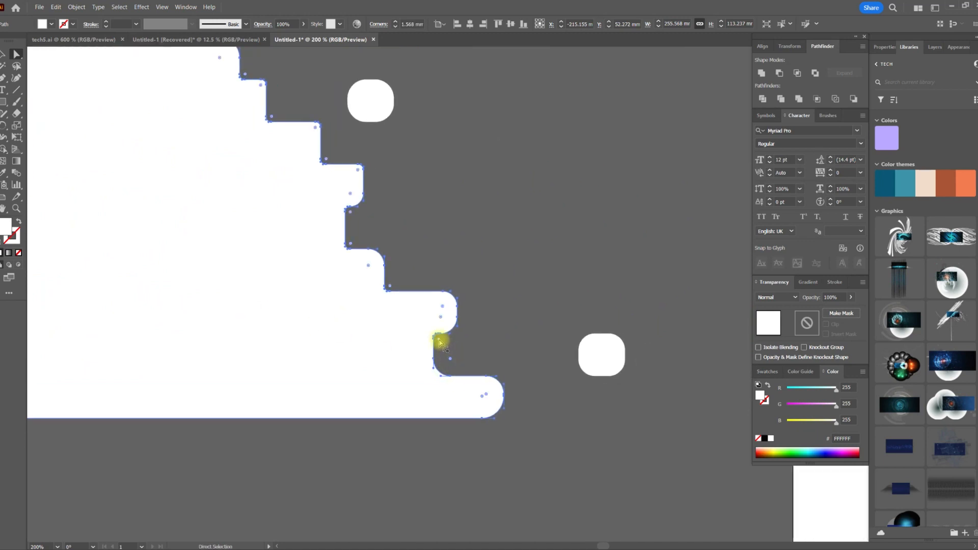
pyautogui.scroll(3, 391, 262)
pyautogui.hscroll(-3, 391, 262)
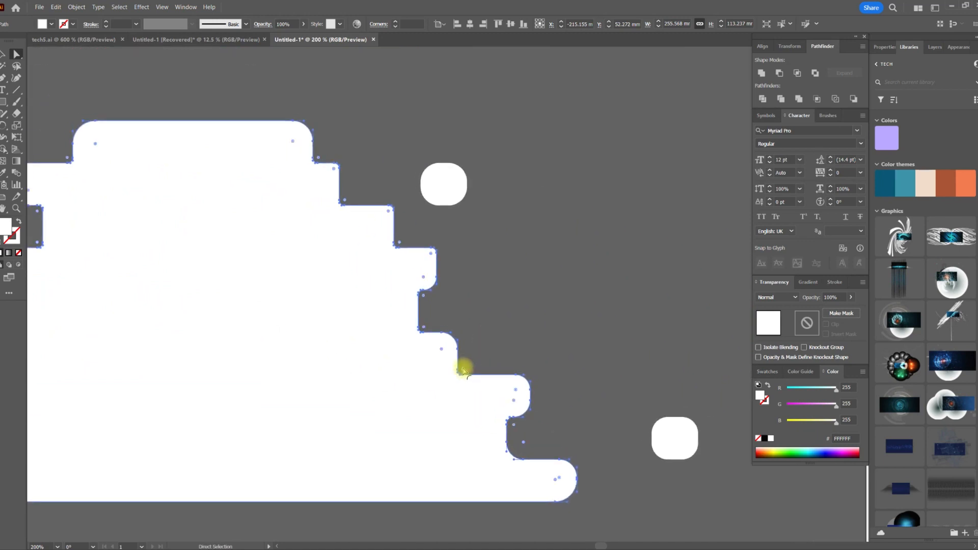
pyautogui.moveTo(469, 367); pyautogui.dragTo(471, 367)
pyautogui.moveTo(424, 329); pyautogui.dragTo(430, 319)
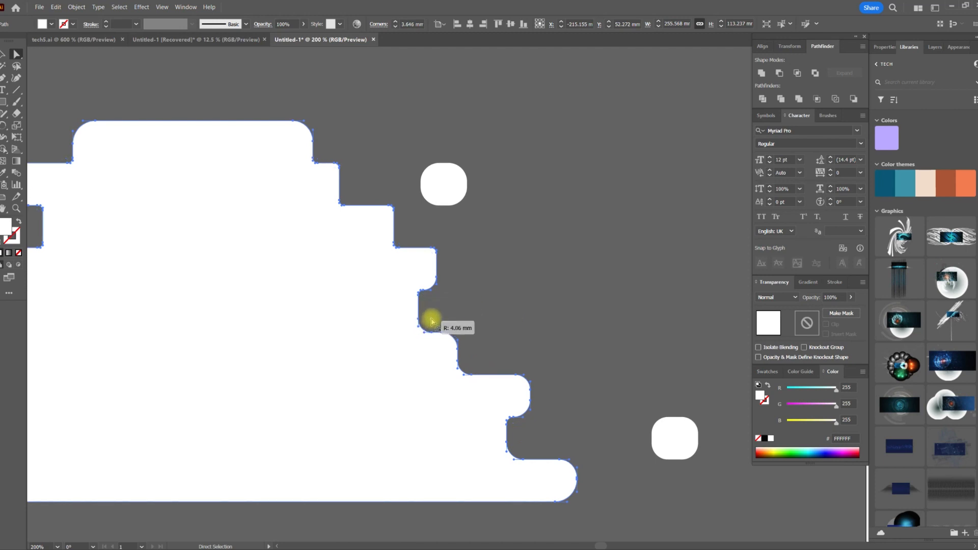
# Round the right side's inner corners between the top four bars and the outer corners of the second and third bars
pyautogui.moveTo(477, 247); pyautogui.dragTo(532, 324)
pyautogui.moveTo(463, 314); pyautogui.dragTo(415, 225)
pyautogui.scroll(2, 311, 278)
pyautogui.hscroll(-4, 310, 277)
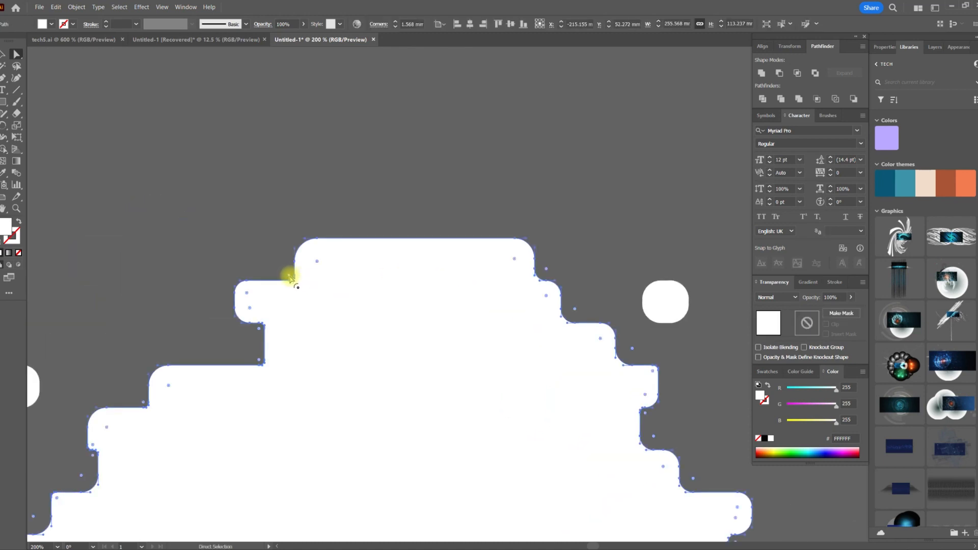
# Round the left side's inner corners between the top five bars
pyautogui.moveTo(280, 266); pyautogui.dragTo(280, 264)
pyautogui.moveTo(259, 331)
pyautogui.mouseDown()
pyautogui.moveTo(260, 362)
pyautogui.moveTo(246, 350)
pyautogui.moveTo(249, 323)
pyautogui.mouseUp()
pyautogui.scroll(-2, 260, 329)
pyautogui.hscroll(-3, 260, 329)
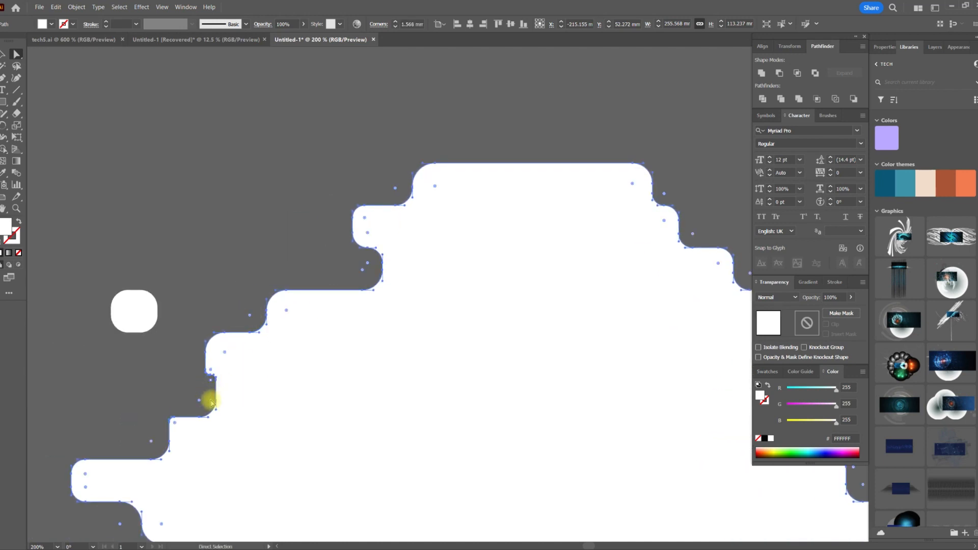
# Inspect the rounded corners around the whole shape and deselect it
pyautogui.scroll(-3, 210, 395)
pyautogui.hscroll(-2, 210, 395)
pyautogui.hscroll(10, 284, 290)
pyautogui.hscroll(2, 375, 334)
pyautogui.scroll(1, 376, 334)
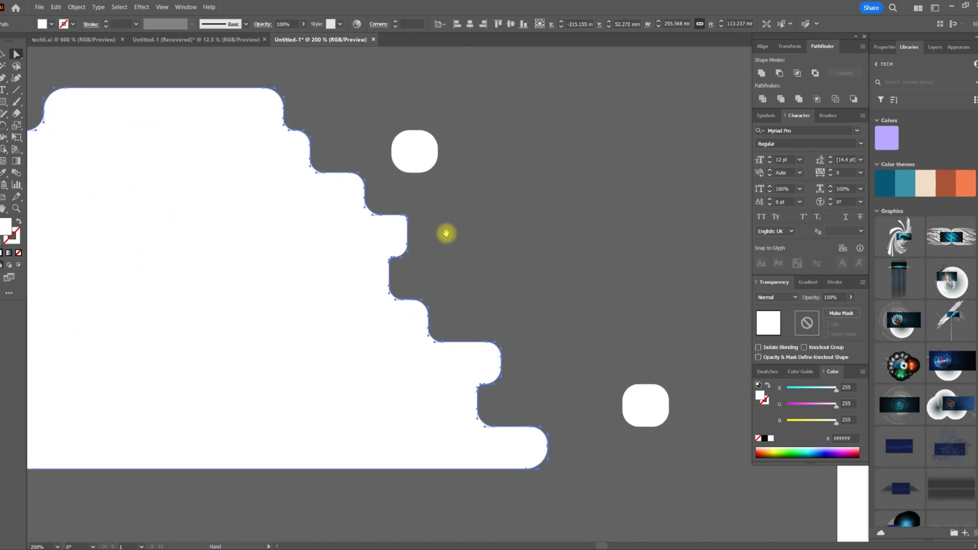
pyautogui.scroll(1, 418, 251)
pyautogui.hscroll(-1, 418, 251)
pyautogui.scroll(-3, 531, 242)
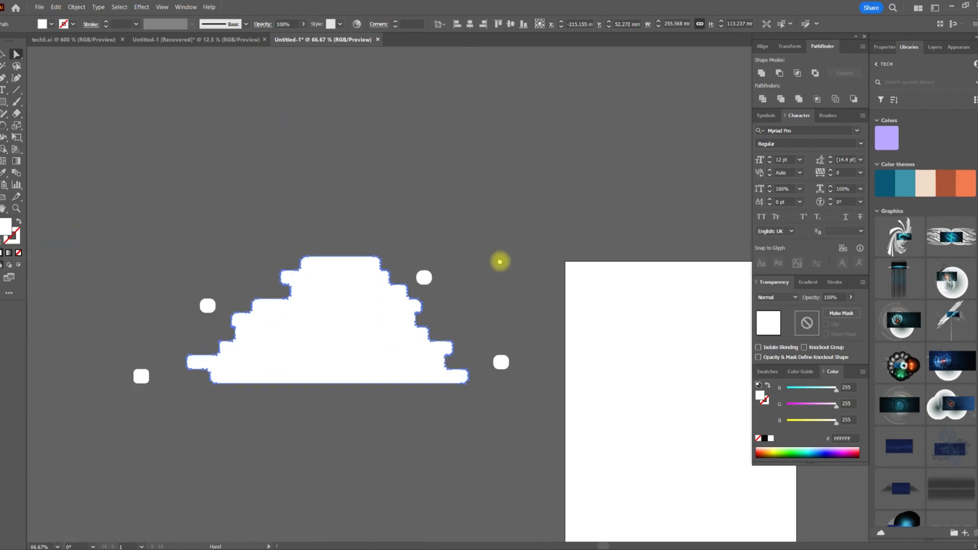
pyautogui.click(3, 53)
pyautogui.click(309, 156)
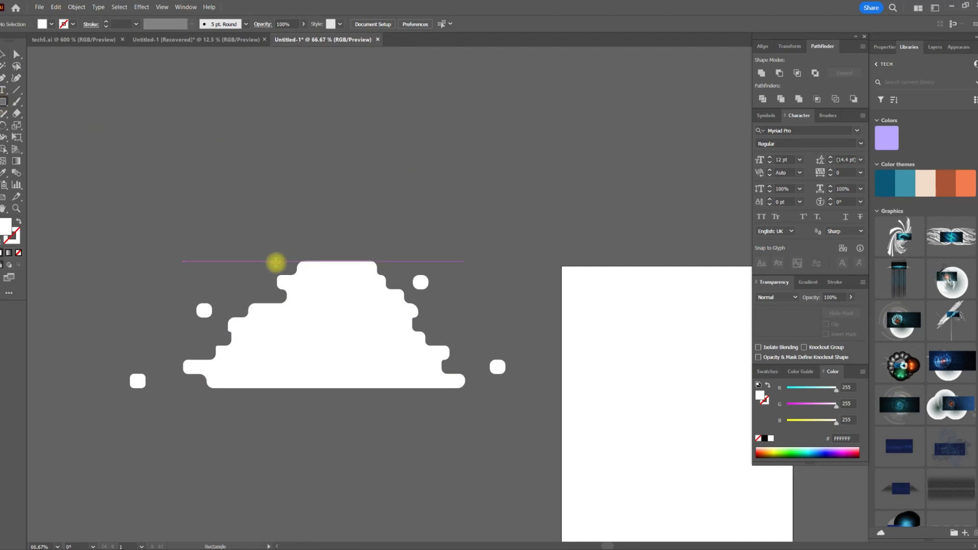
# Draw a pale yellow rectangle about 199 mm wide and 13 mm high across the second bar
pyautogui.moveTo(197, 216)
pyautogui.mouseDown()
pyautogui.moveTo(415, 234)
pyautogui.moveTo(384, 221)
pyautogui.moveTo(371, 365)
pyautogui.moveTo(385, 361)
pyautogui.mouseUp()
pyautogui.click(3, 52)
pyautogui.scroll(2, 385, 220)
pyautogui.scroll(1, 265, 387)
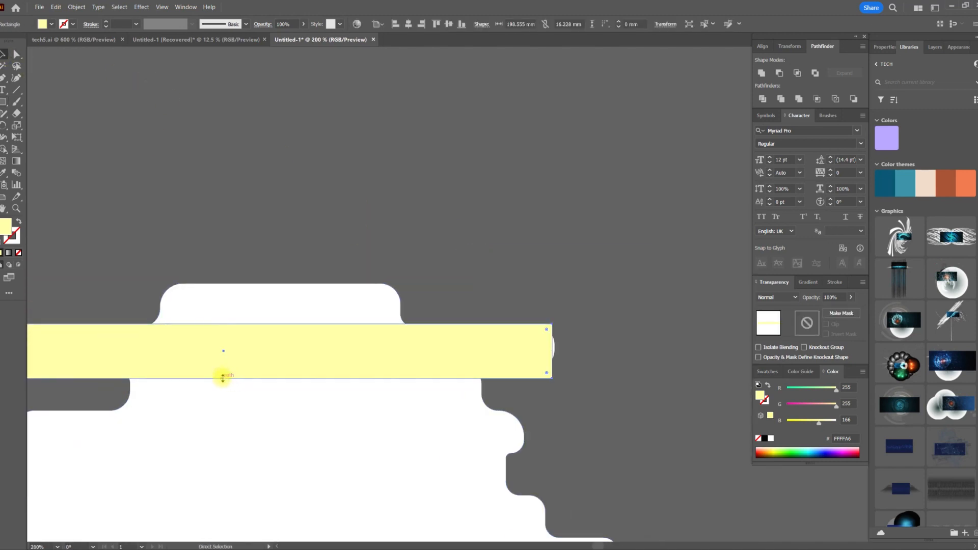
pyautogui.hotkey('ctrl', 'y')
pyautogui.moveTo(223, 380); pyautogui.dragTo(223, 369)
# Copy the yellow rectangle onto the fourth and sixth bars
pyautogui.scroll(-3, 376, 201)
pyautogui.scroll(-1, 368, 193)
pyautogui.moveTo(358, 177); pyautogui.dragTo(395, 252)
pyautogui.hotkey('ctrl', 'z')
pyautogui.click(471, 126)
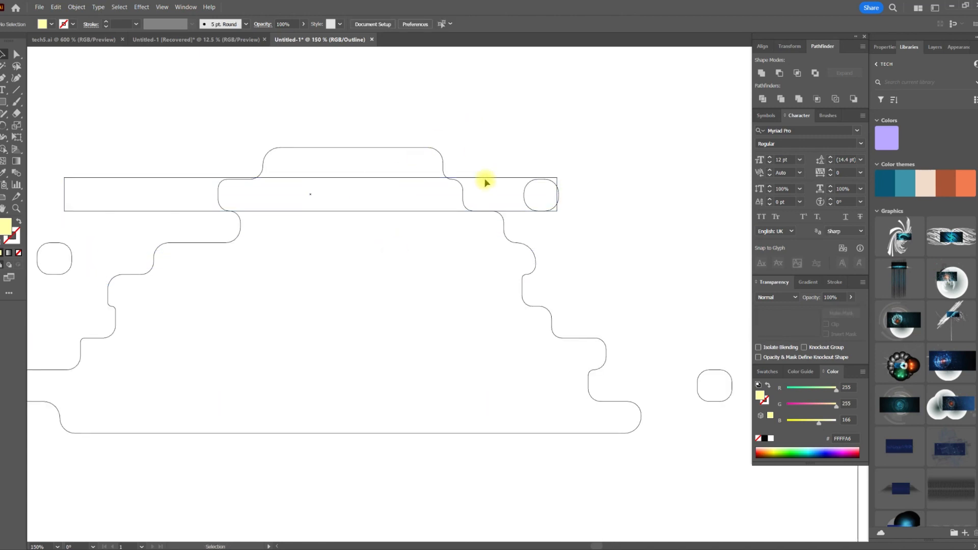
pyautogui.moveTo(483, 179); pyautogui.dragTo(497, 245)
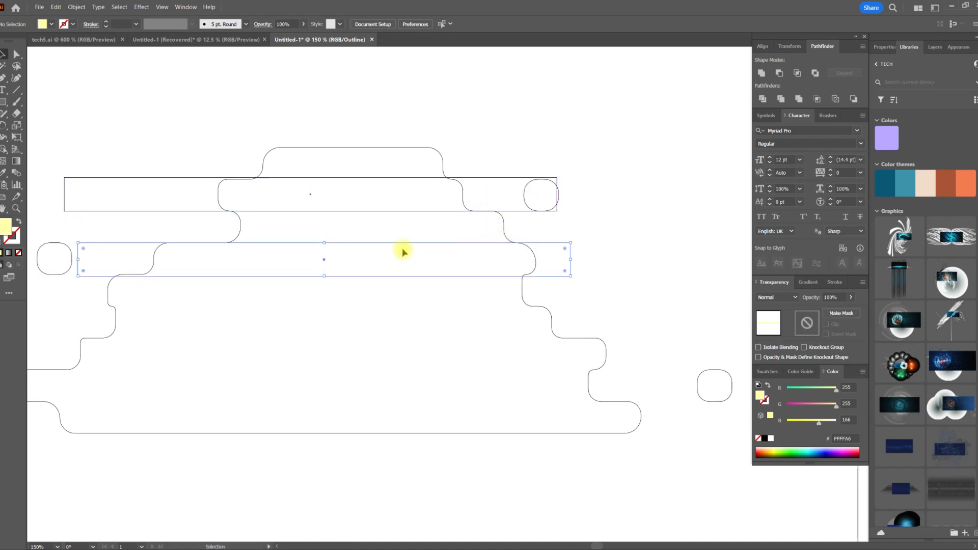
pyautogui.moveTo(376, 245); pyautogui.dragTo(378, 309)
# Adjust the horizontal edges of the fourth and sixth bars' rectangles to line up with those bars
pyautogui.scroll(7, 409, 309)
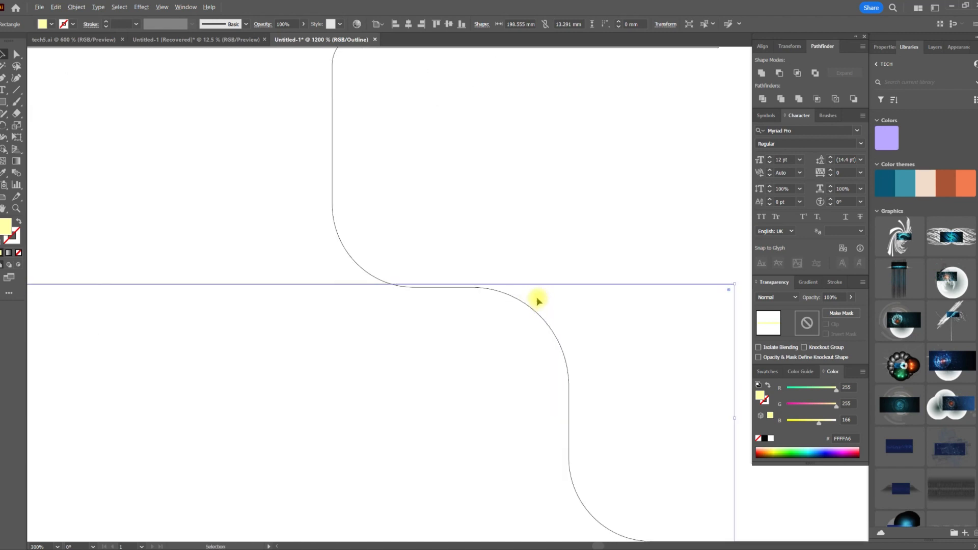
pyautogui.scroll(-4, 432, 282)
pyautogui.moveTo(470, 275); pyautogui.dragTo(428, 269)
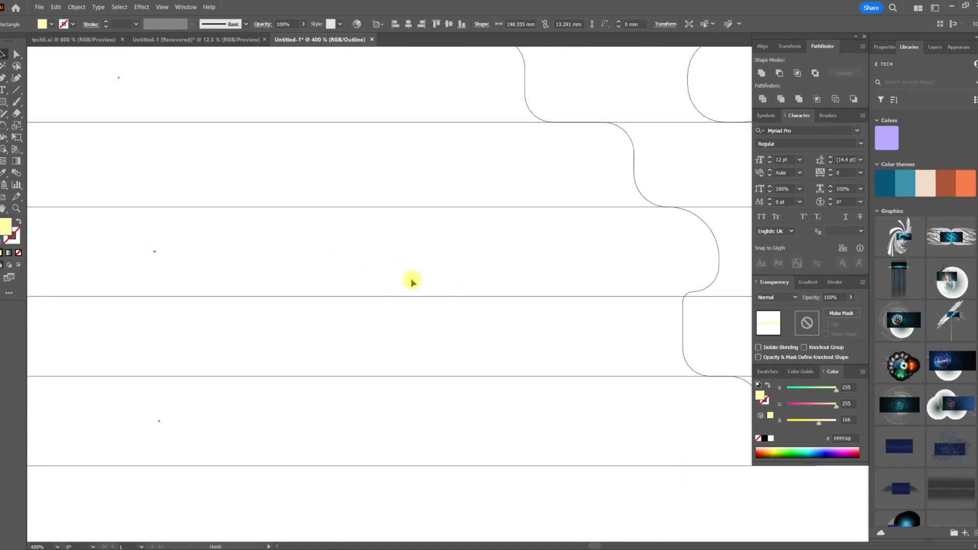
pyautogui.moveTo(154, 298); pyautogui.dragTo(154, 293)
pyautogui.moveTo(497, 290); pyautogui.dragTo(316, 297)
pyautogui.scroll(3, 234, 297)
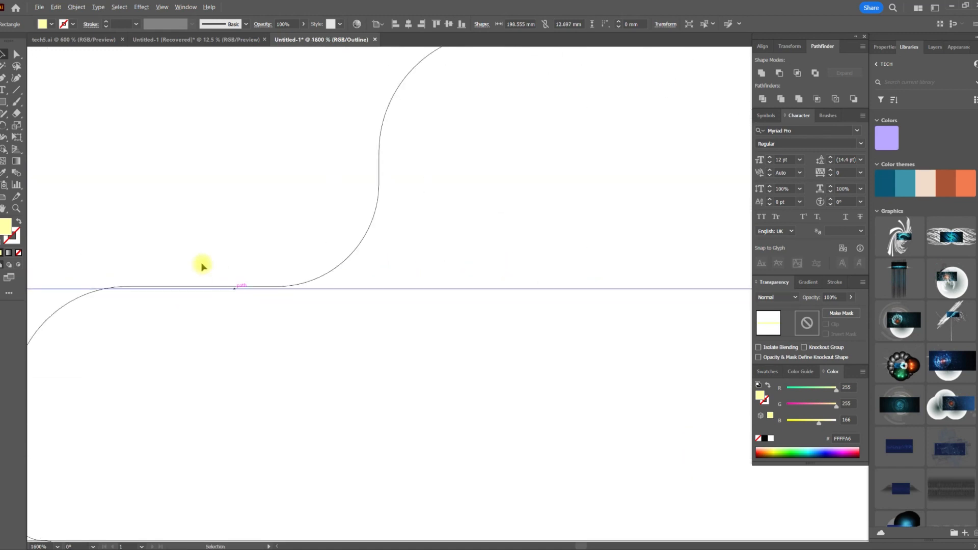
pyautogui.moveTo(149, 287); pyautogui.dragTo(149, 283)
pyautogui.scroll(-5, 269, 323)
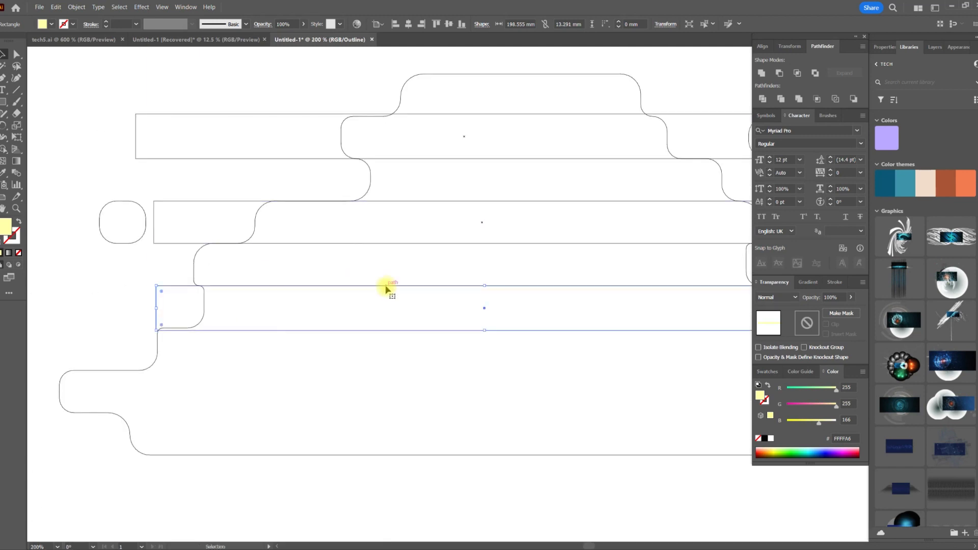
# Replace the sixth bar's rectangle with a copy of the fourth's, and add one over the eighth bar, widened to about 271 mm
pyautogui.press('Delete')
pyautogui.moveTo(425, 248); pyautogui.dragTo(308, 413)
pyautogui.scroll(-1, 310, 415)
pyautogui.hscroll(5, 351, 397)
pyautogui.moveTo(330, 365); pyautogui.dragTo(578, 365)
pyautogui.moveTo(465, 276); pyautogui.dragTo(577, 300)
pyautogui.moveTo(669, 389); pyautogui.dragTo(625, 388)
pyautogui.moveTo(511, 263); pyautogui.dragTo(632, 310)
# Replace the second bar's rectangle with a copy of a fitted one and return from outline view to preview
pyautogui.scroll(5, 572, 261)
pyautogui.moveTo(102, 169); pyautogui.dragTo(577, 213)
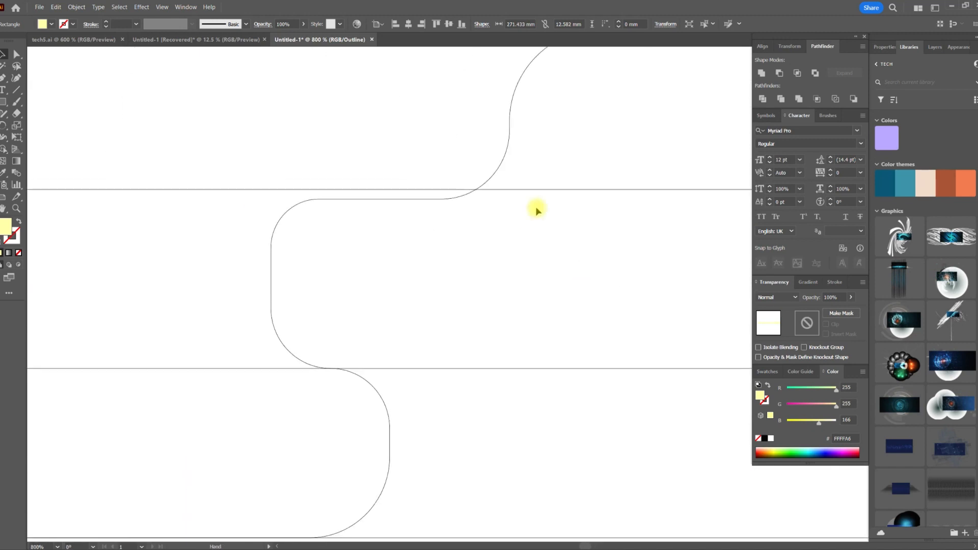
pyautogui.scroll(-5, 512, 192)
pyautogui.hotkey('ctrl', 'shift', 'a')
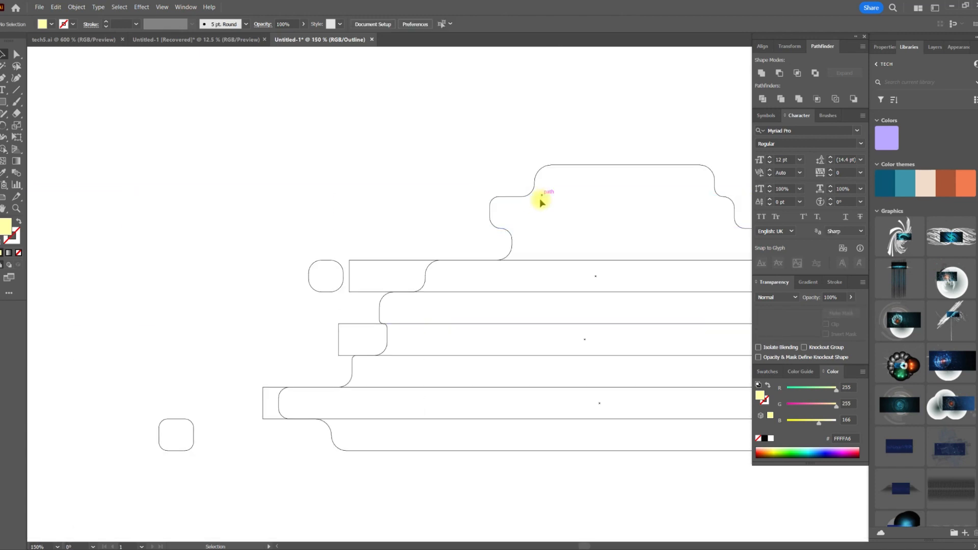
pyautogui.moveTo(541, 330); pyautogui.dragTo(409, 212)
pyautogui.scroll(3, 498, 262)
pyautogui.scroll(-4, 498, 262)
pyautogui.scroll(-1, 499, 262)
pyautogui.hotkey('ctrl', 'y')
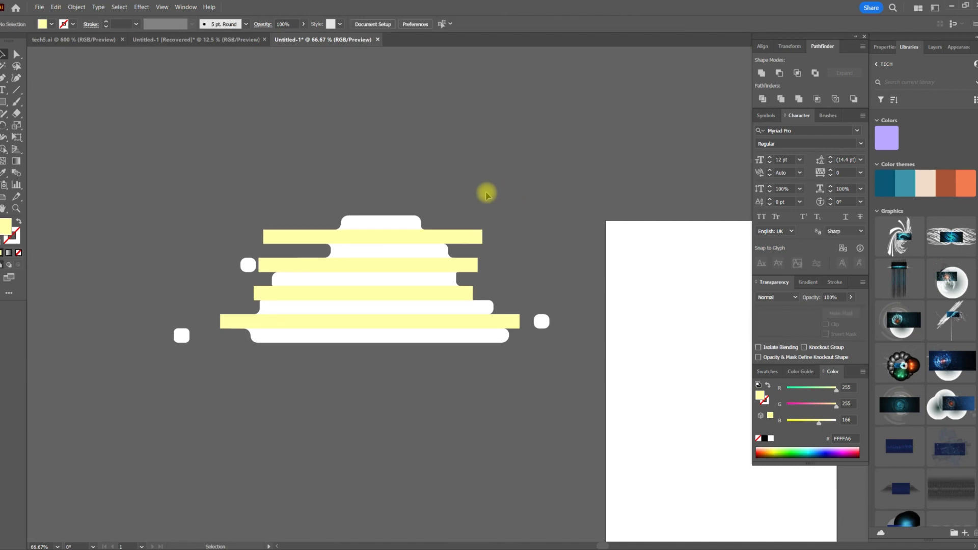
# Duplicate the entire artwork to the left of the original
pyautogui.scroll(-1, 396, 194)
pyautogui.hotkey('ctrl', 'a')
pyautogui.moveTo(443, 332); pyautogui.dragTo(185, 366)
pyautogui.moveTo(280, 301); pyautogui.dragTo(384, 240)
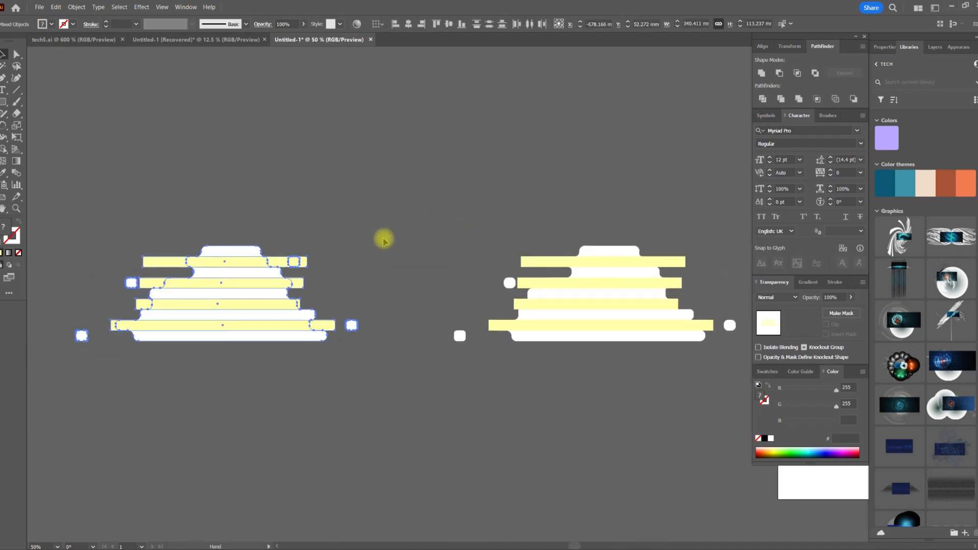
# Divide the duplicated artwork along its overlaps and ungroup the resulting pieces
pyautogui.click(763, 99)
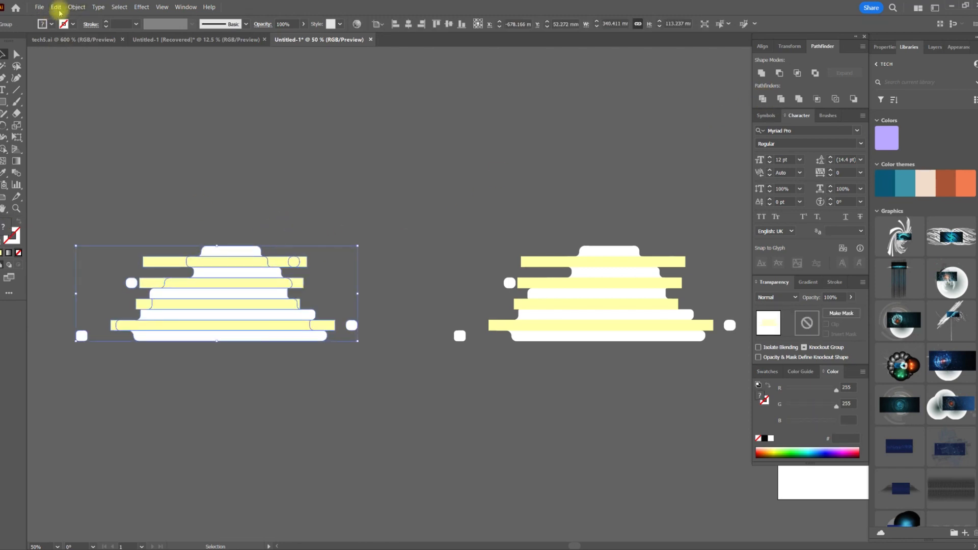
pyautogui.click(76, 8)
pyautogui.click(98, 67)
pyautogui.click(325, 176)
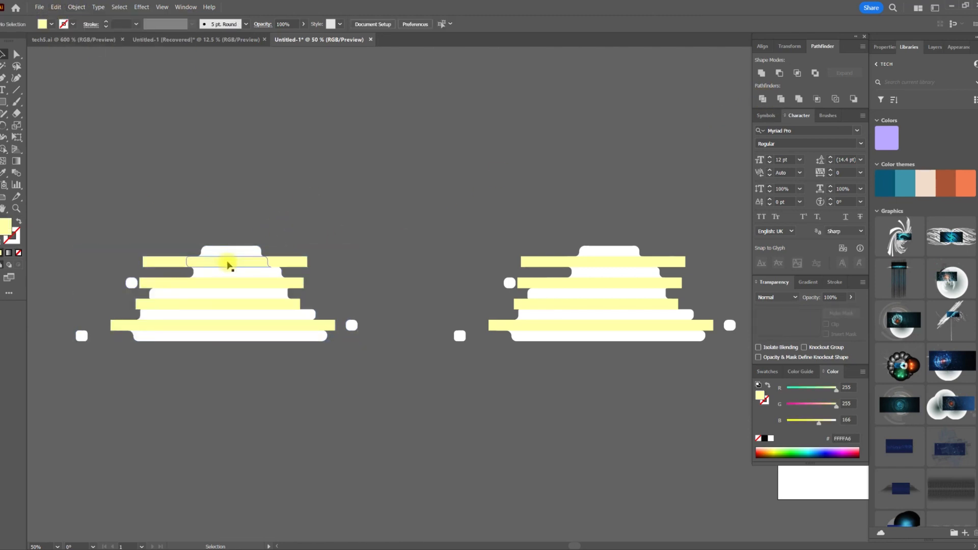
# Group the four yellow pieces that lie inside the bars of the divided copy
pyautogui.scroll(2, 240, 280)
pyautogui.click(255, 375)
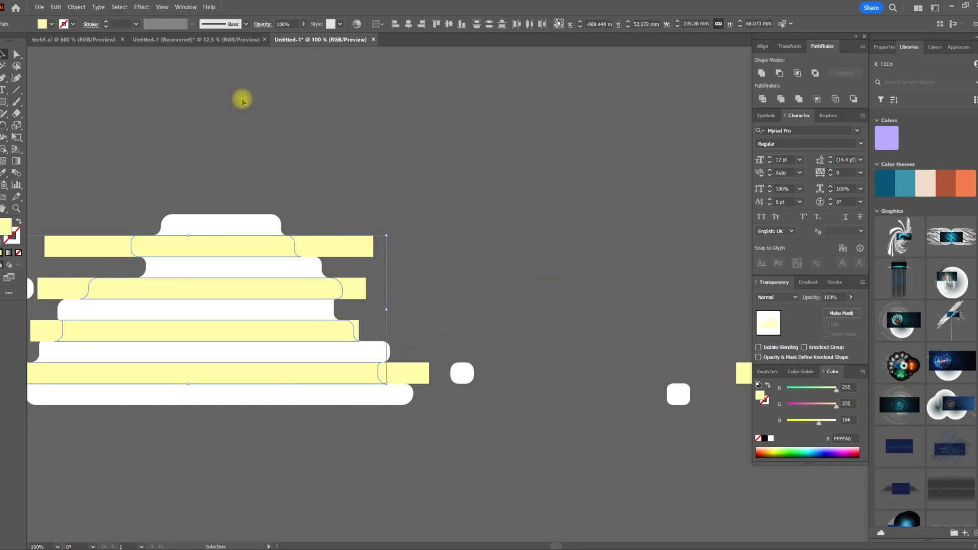
pyautogui.click(76, 7)
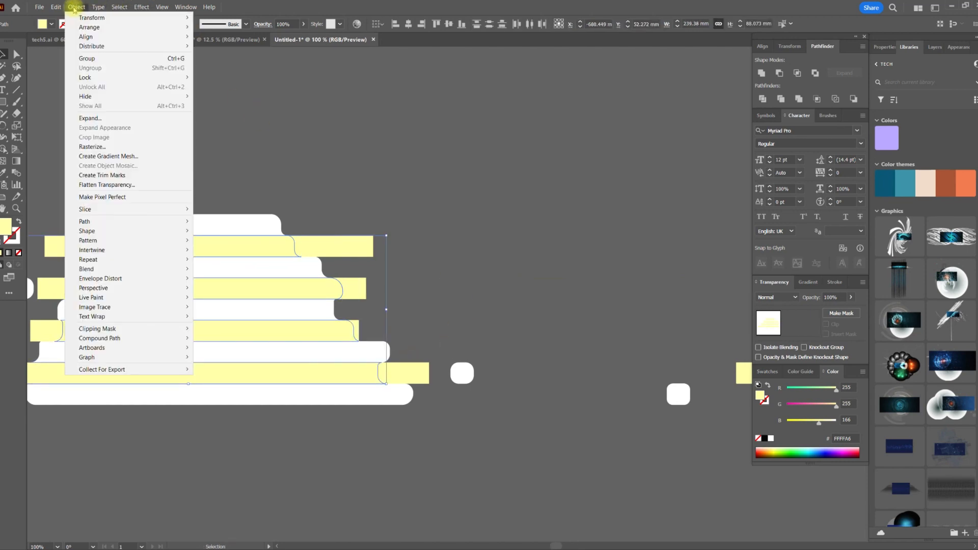
pyautogui.click(92, 68)
# Take the four full-width yellow rectangles off the original shape
pyautogui.scroll(-2, 270, 167)
pyautogui.click(244, 178)
pyautogui.moveTo(138, 219); pyautogui.dragTo(333, 219)
pyautogui.click(430, 219)
pyautogui.keyDown('shift'); pyautogui.click(445, 240); pyautogui.keyUp('shift')
pyautogui.keyDown('shift'); pyautogui.click(441, 261); pyautogui.keyUp('shift')
pyautogui.keyDown('shift'); pyautogui.click(436, 280); pyautogui.keyUp('shift')
pyautogui.moveTo(434, 285); pyautogui.dragTo(435, 460)
pyautogui.click(434, 336)
# Place the grouped yellow pieces over the matching bars of the original shape
pyautogui.moveTo(427, 209); pyautogui.dragTo(270, 205)
pyautogui.moveTo(185, 217); pyautogui.dragTo(371, 219)
pyautogui.scroll(3, 406, 207)
pyautogui.scroll(-4, 406, 206)
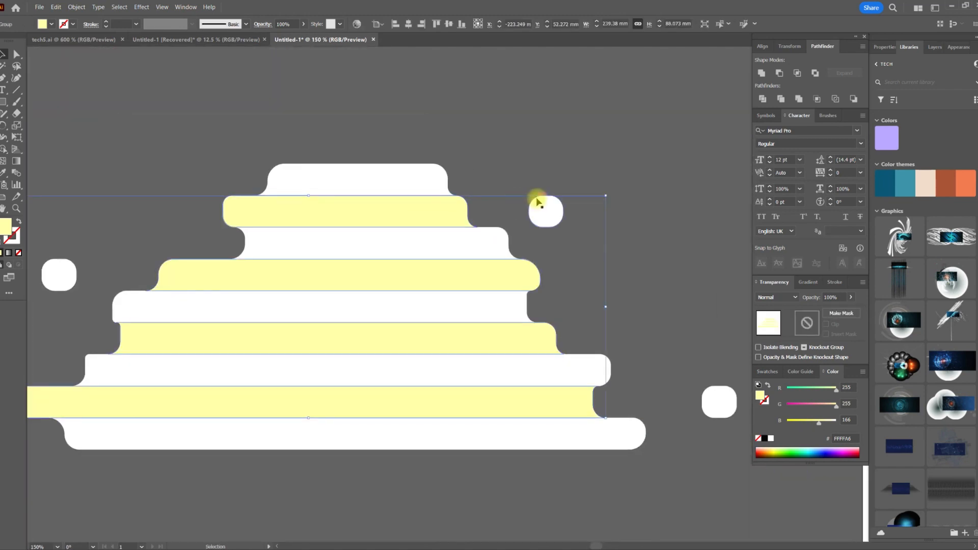
# Fill the group's topmost yellow bar with a white-to-black linear gradient running downward, with its midpoint shifted toward black
pyautogui.doubleClick(442, 214)
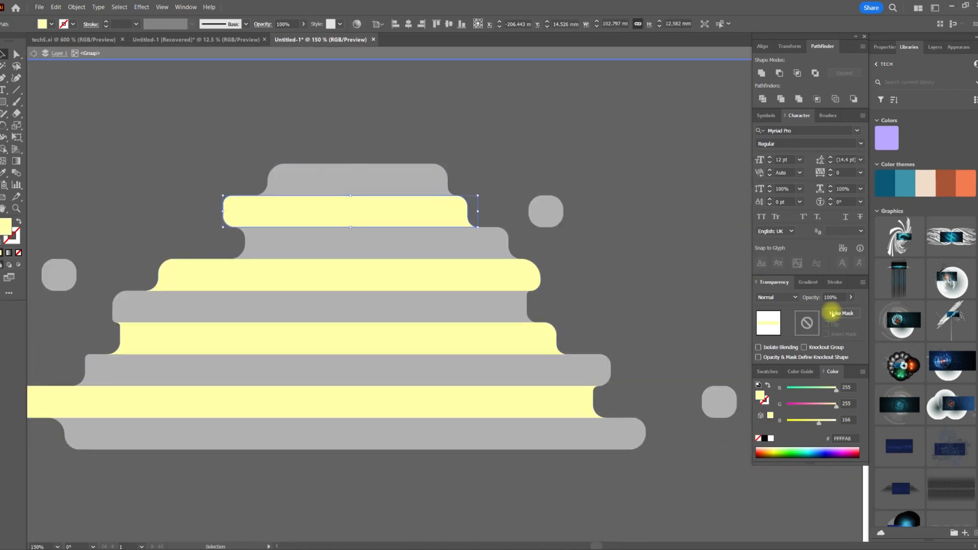
pyautogui.click(814, 284)
pyautogui.click(800, 296)
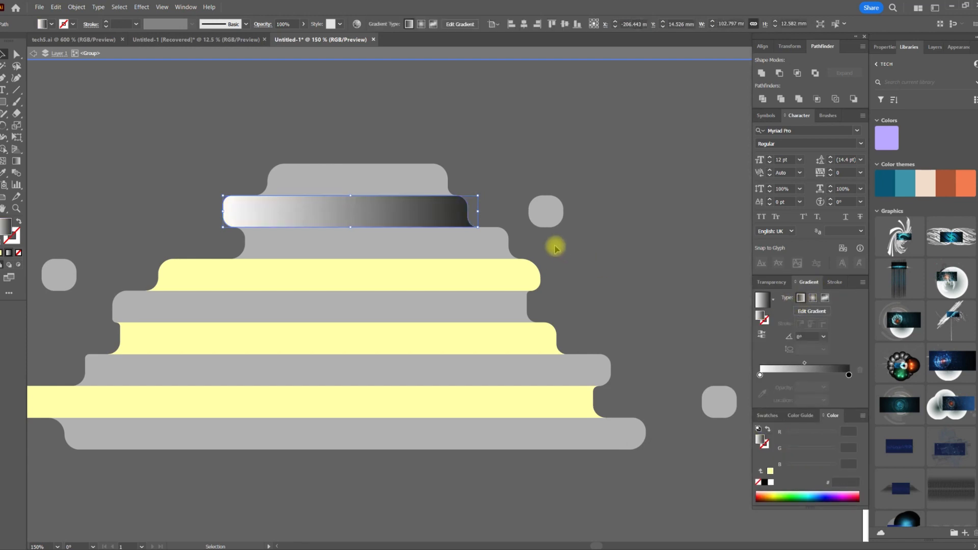
pyautogui.press('g')
pyautogui.scroll(3, 354, 207)
pyautogui.moveTo(330, 155)
pyautogui.mouseDown()
pyautogui.moveTo(335, 320)
pyautogui.moveTo(337, 280)
pyautogui.mouseUp()
pyautogui.moveTo(807, 357); pyautogui.dragTo(826, 352)
# Set the gradient bar's blending mode to Multiply
pyautogui.click(776, 283)
pyautogui.click(778, 298)
pyautogui.click(779, 333)
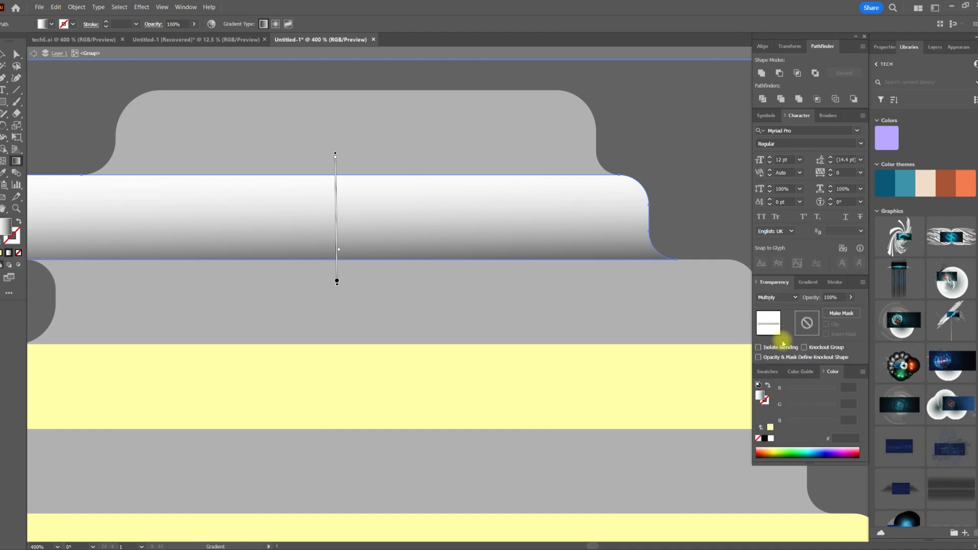
# Switch the white and black gradient stops from Grayscale to RGB and leave the group's isolation
pyautogui.click(809, 283)
pyautogui.click(848, 364)
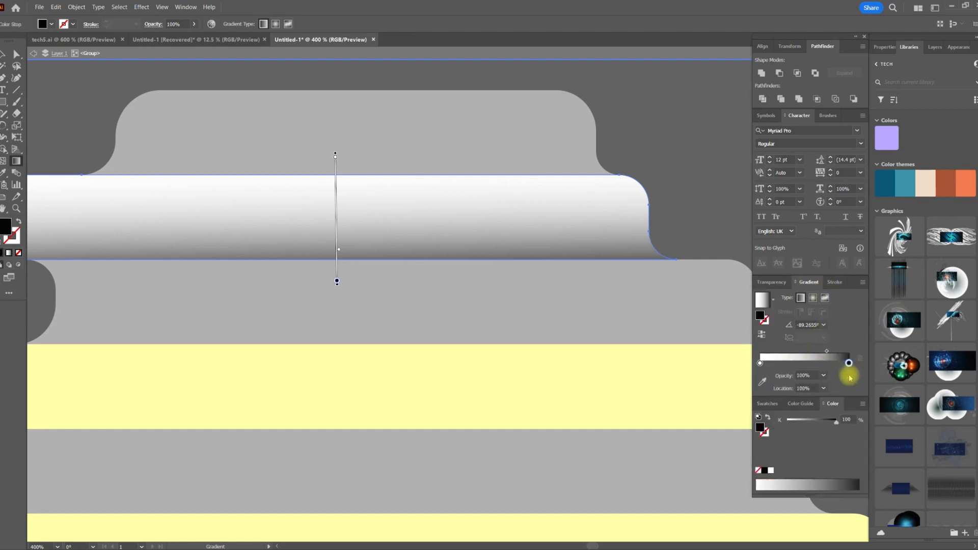
pyautogui.click(761, 363)
pyautogui.click(843, 421)
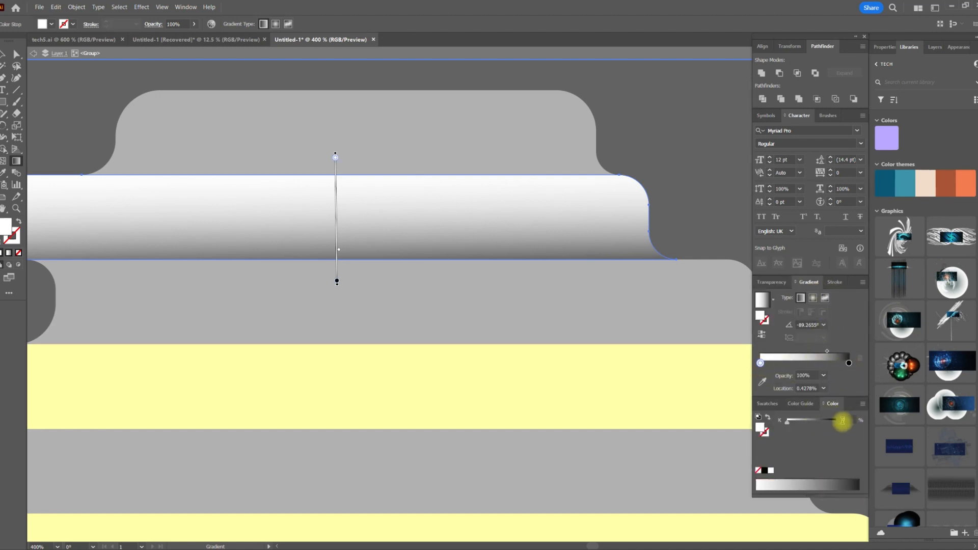
pyautogui.click(863, 403)
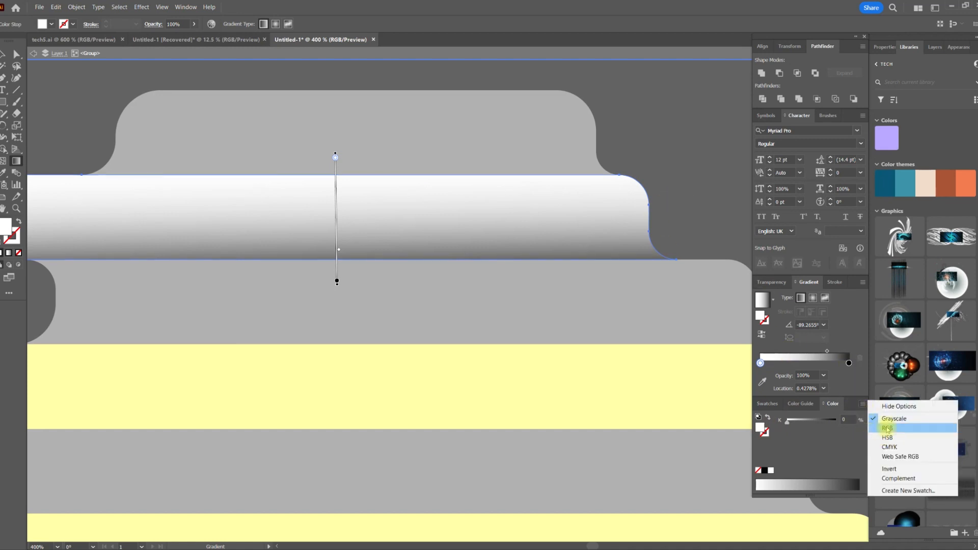
pyautogui.click(902, 429)
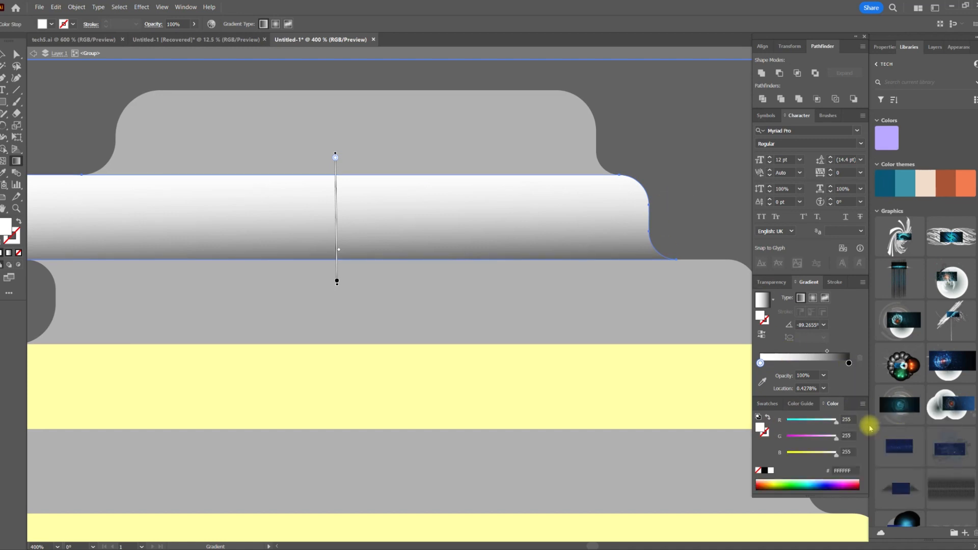
pyautogui.click(849, 364)
pyautogui.click(863, 404)
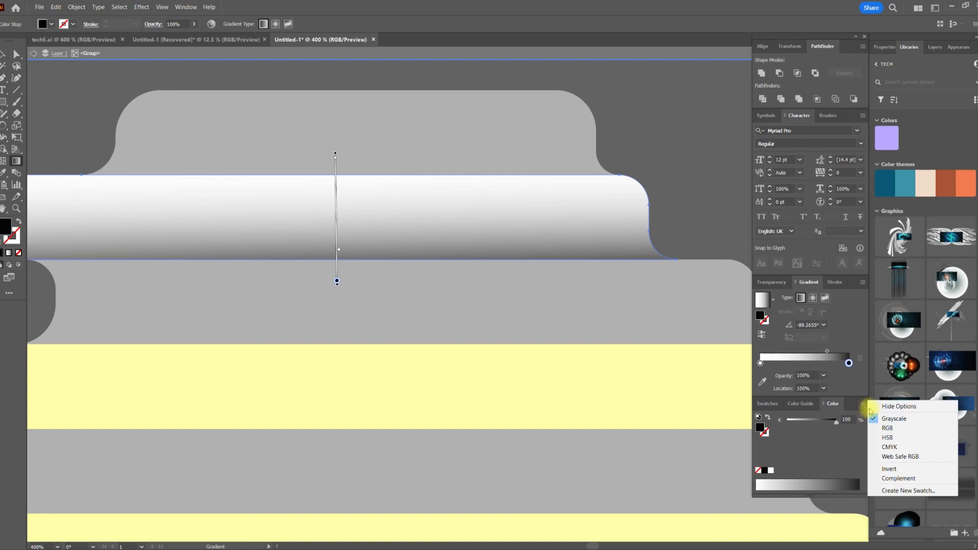
pyautogui.click(901, 432)
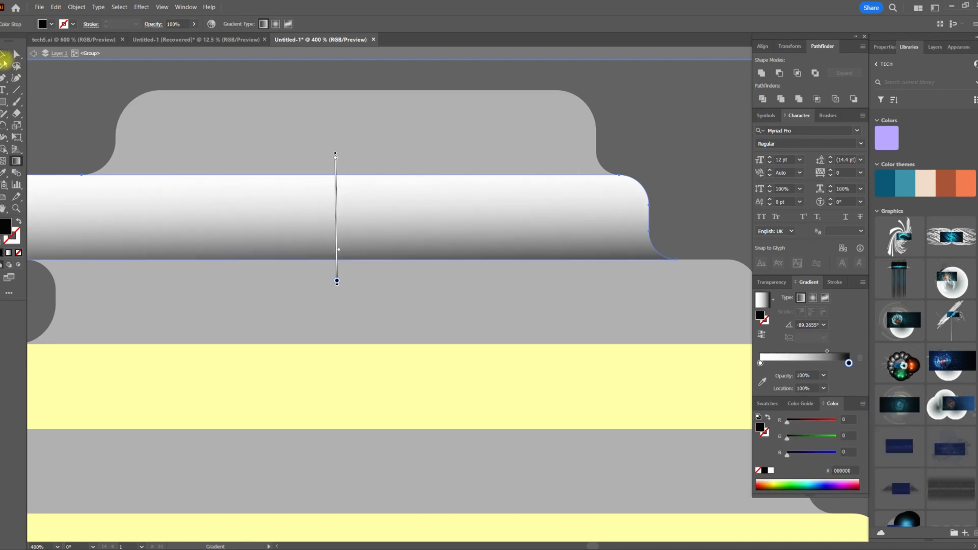
pyautogui.click(4, 54)
pyautogui.doubleClick(70, 90)
pyautogui.hotkey('ctrl', '-')
pyautogui.hotkey('ctrl', '-')
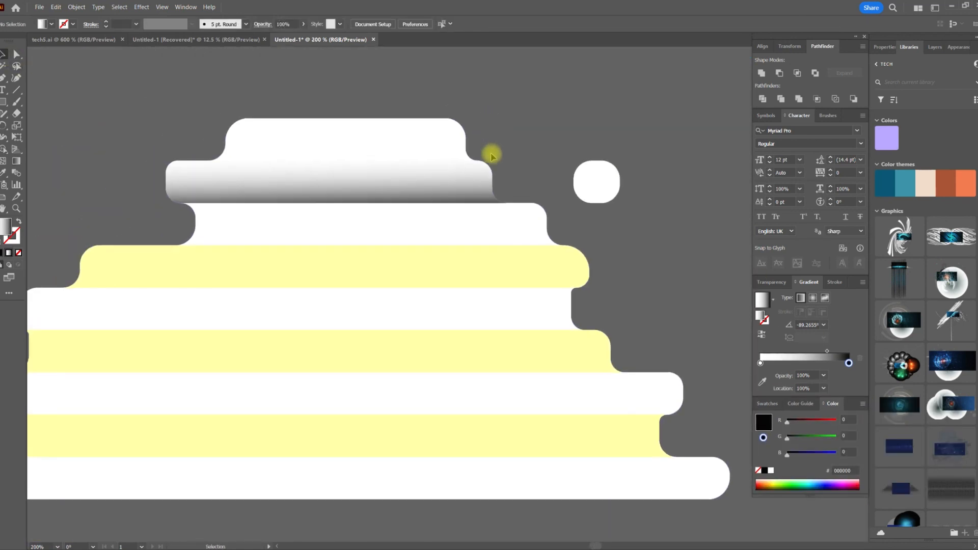
# Apply the top bar's gradient fill to the three yellow bars below it in the group with the Eyedropper
pyautogui.click(421, 179)
pyautogui.doubleClick(437, 185)
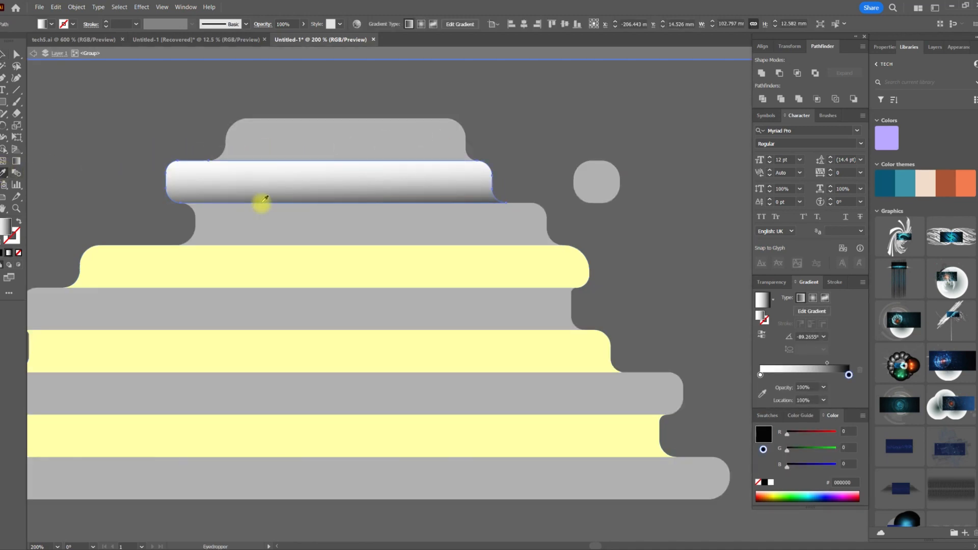
pyautogui.keyDown('alt'); pyautogui.click(336, 265); pyautogui.keyUp('alt')
pyautogui.keyDown('alt'); pyautogui.click(314, 351); pyautogui.keyUp('alt')
pyautogui.keyDown('alt'); pyautogui.click(341, 433); pyautogui.keyUp('alt')
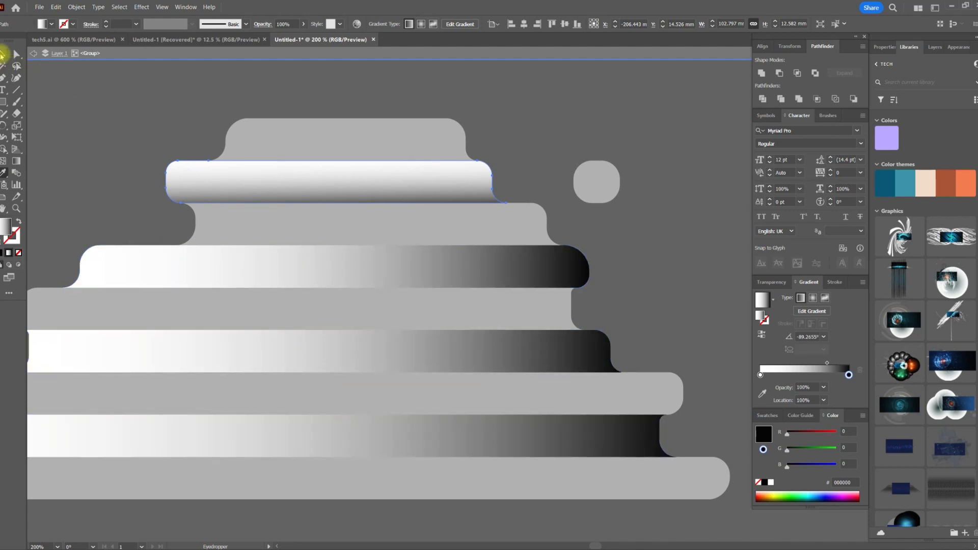
# Redirect the gradients of the group's three lower bars to run vertically, from white above to dark below
pyautogui.scroll(-3, 164, 100)
pyautogui.hscroll(-2, 164, 100)
pyautogui.press('g')
pyautogui.click(338, 205)
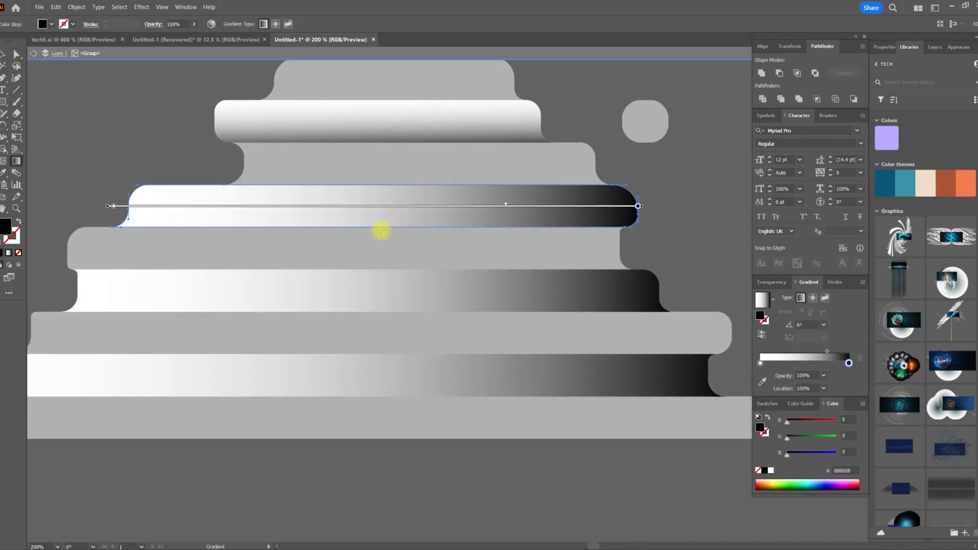
pyautogui.scroll(1, 392, 226)
pyautogui.moveTo(390, 158); pyautogui.dragTo(403, 378)
pyautogui.click(415, 328)
pyautogui.click(442, 424)
pyautogui.moveTo(426, 412); pyautogui.dragTo(436, 504)
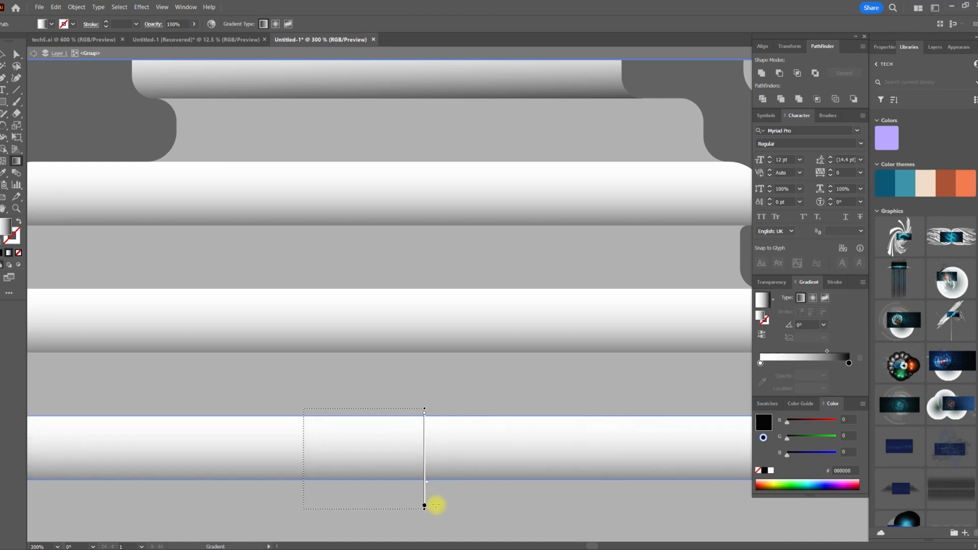
# Shorten the lowest gradient bar's gradient, moving its black end closer to the bar's lower edge
pyautogui.scroll(-2, 459, 439)
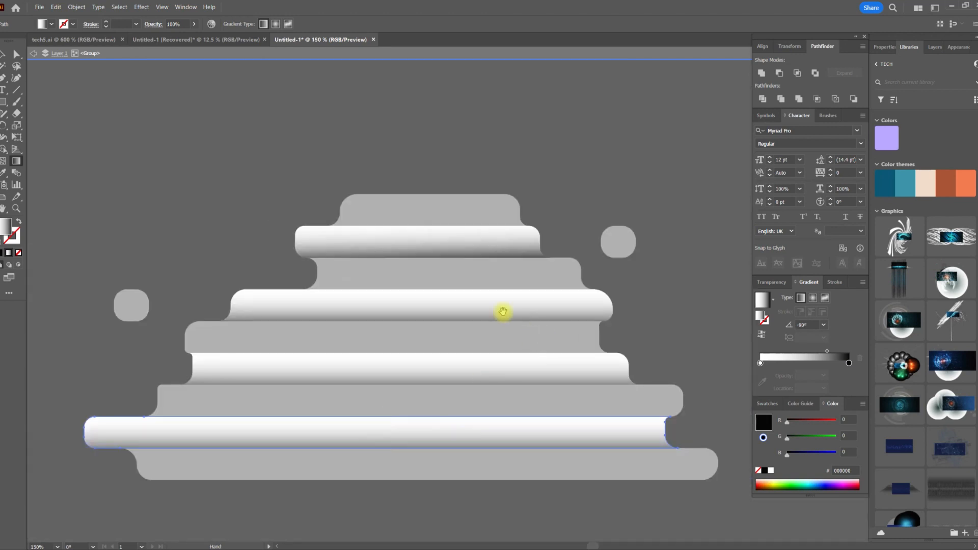
pyautogui.scroll(1, 438, 425)
pyautogui.moveTo(362, 472); pyautogui.dragTo(363, 463)
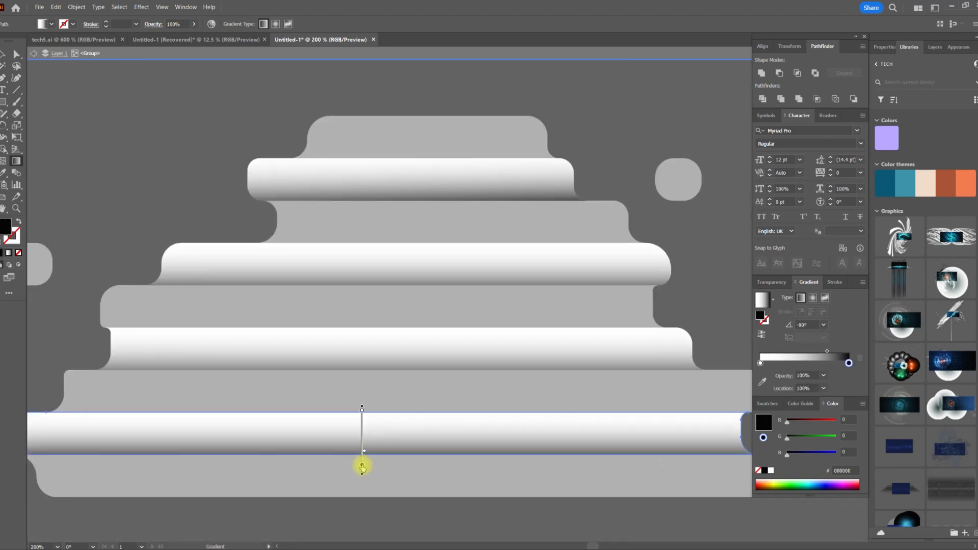
# Shorten the gradients of the group's two middle bars, moving their black ends closer to the lower edges, and leave the group's isolation
pyautogui.click(398, 370)
pyautogui.moveTo(399, 388); pyautogui.dragTo(400, 382)
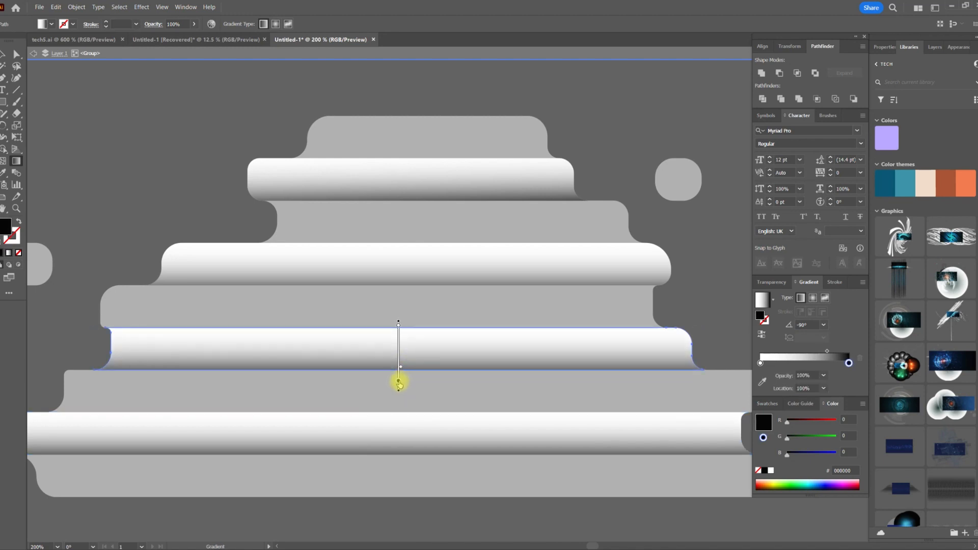
pyautogui.click(411, 292)
pyautogui.moveTo(409, 301); pyautogui.dragTo(408, 291)
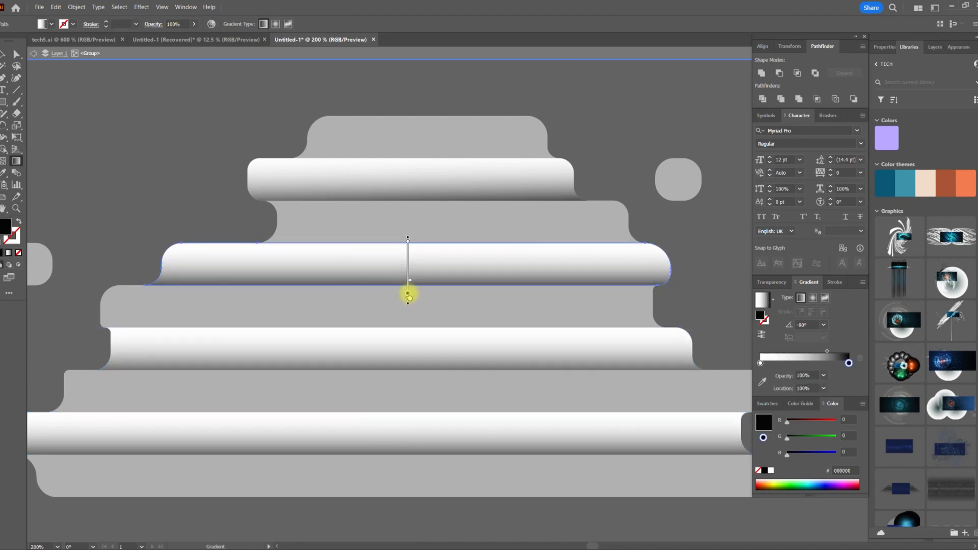
pyautogui.click(4, 54)
pyautogui.click(142, 144)
pyautogui.scroll(-1, 175, 194)
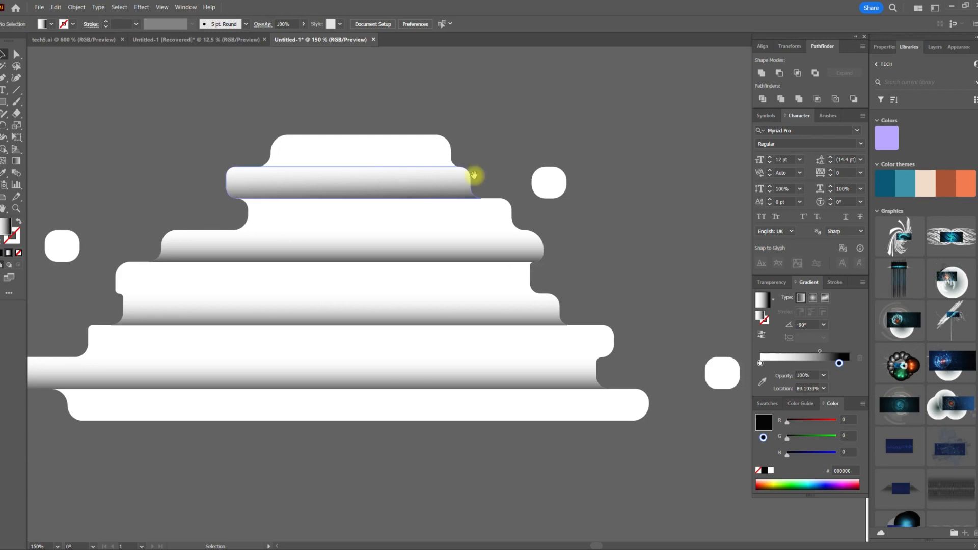
# Duplicate the group of gradient bars directly in front of itself
pyautogui.scroll(1, 497, 173)
pyautogui.click(443, 213)
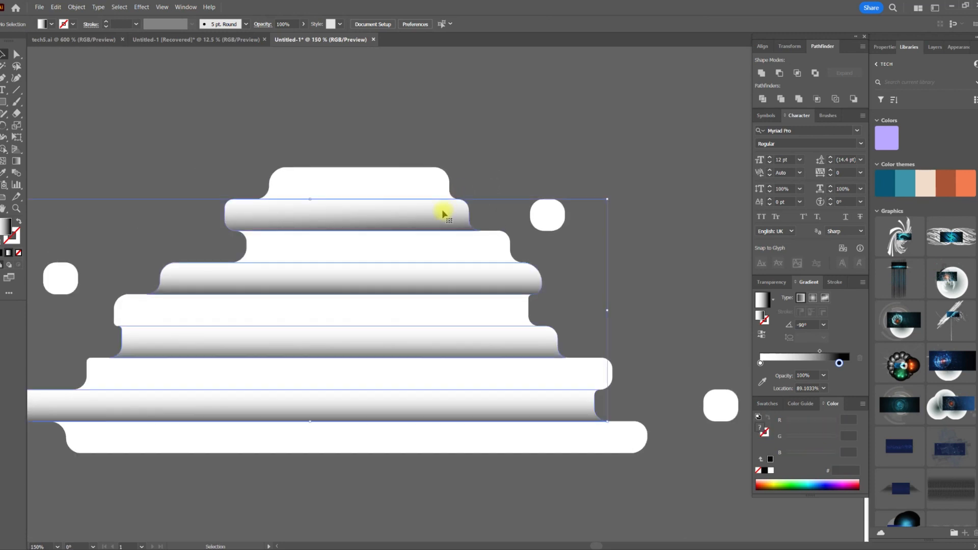
pyautogui.doubleClick(418, 217)
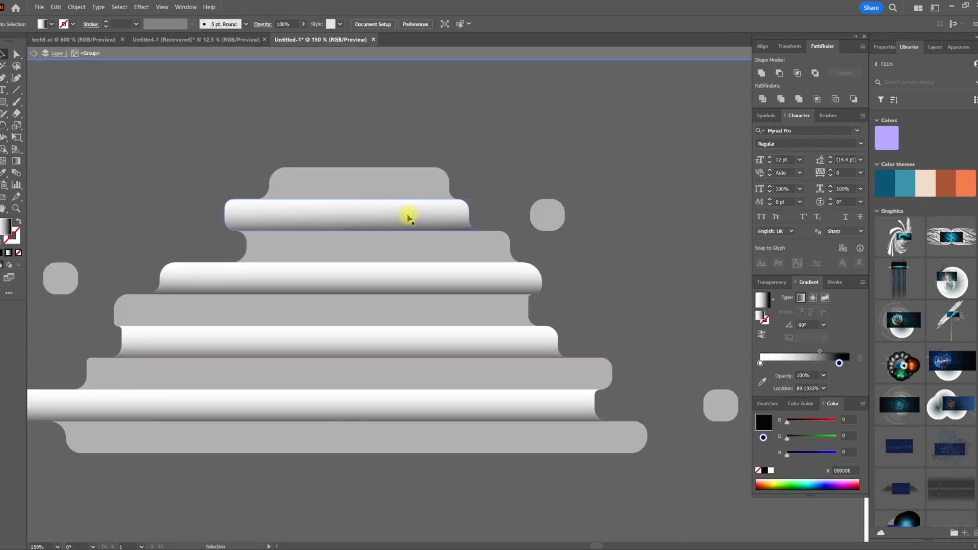
pyautogui.press('Escape')
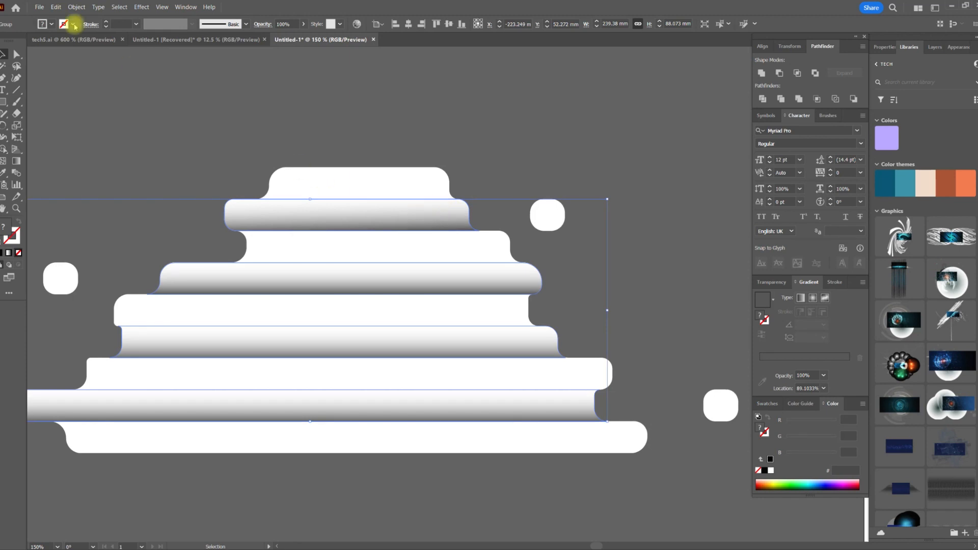
pyautogui.click(76, 7)
pyautogui.moveTo(82, 18)
pyautogui.moveTo(55, 7)
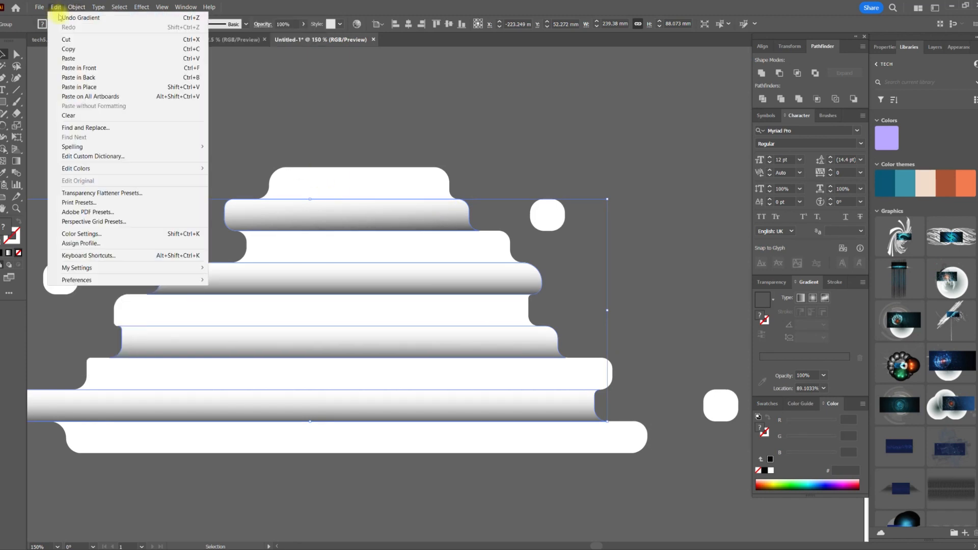
pyautogui.click(68, 49)
pyautogui.click(55, 6)
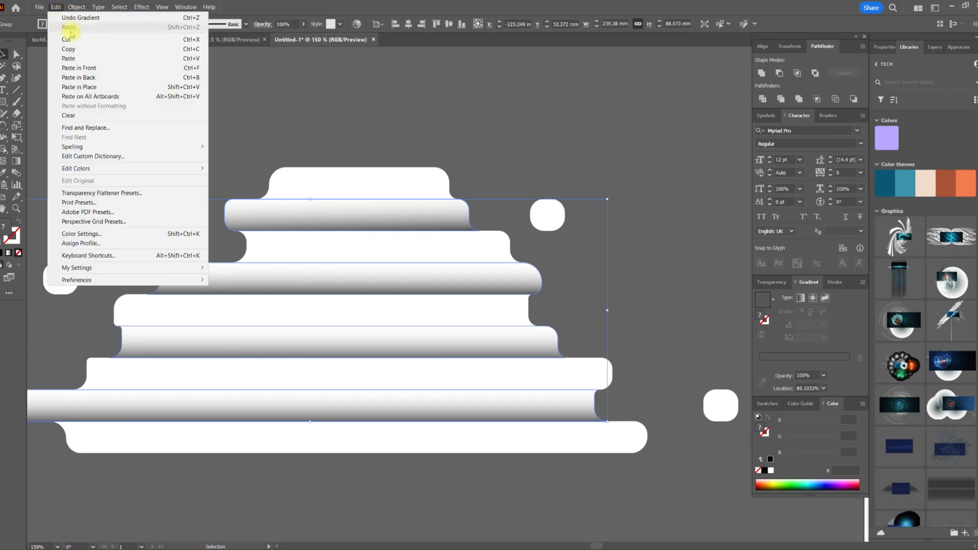
pyautogui.click(109, 68)
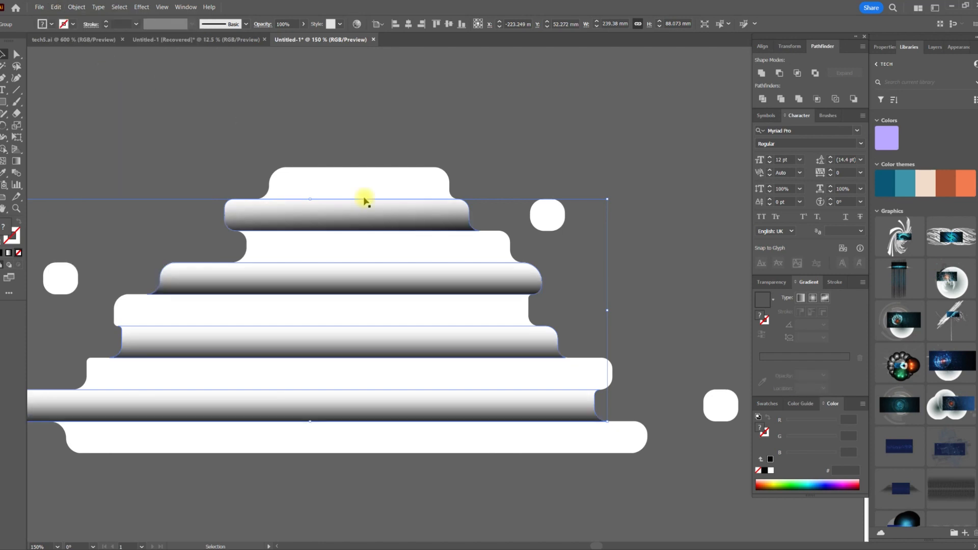
# Isolate the duplicated group and set its top bar's gradient angle to 90°
pyautogui.doubleClick(390, 219)
pyautogui.scroll(1, 408, 214)
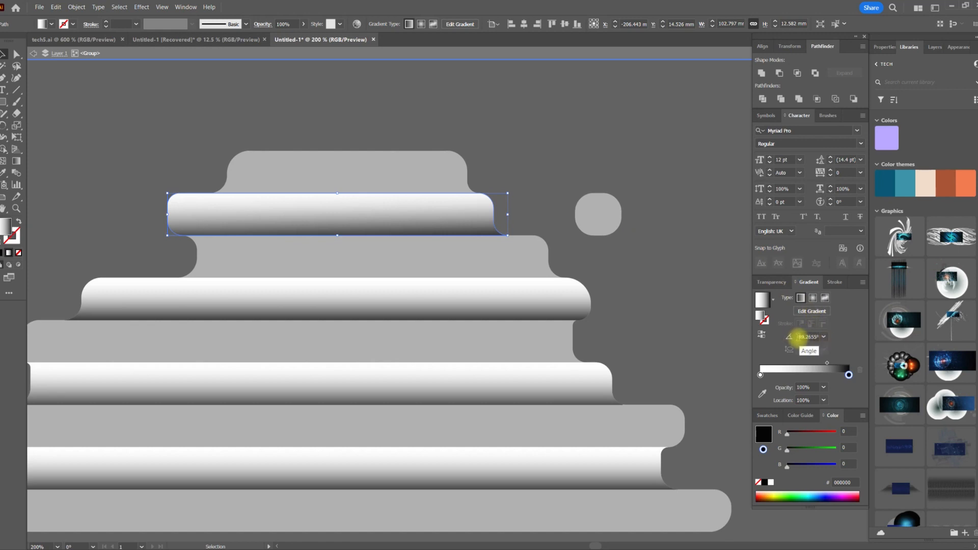
pyautogui.click(808, 337)
pyautogui.scroll(1, 810, 338)
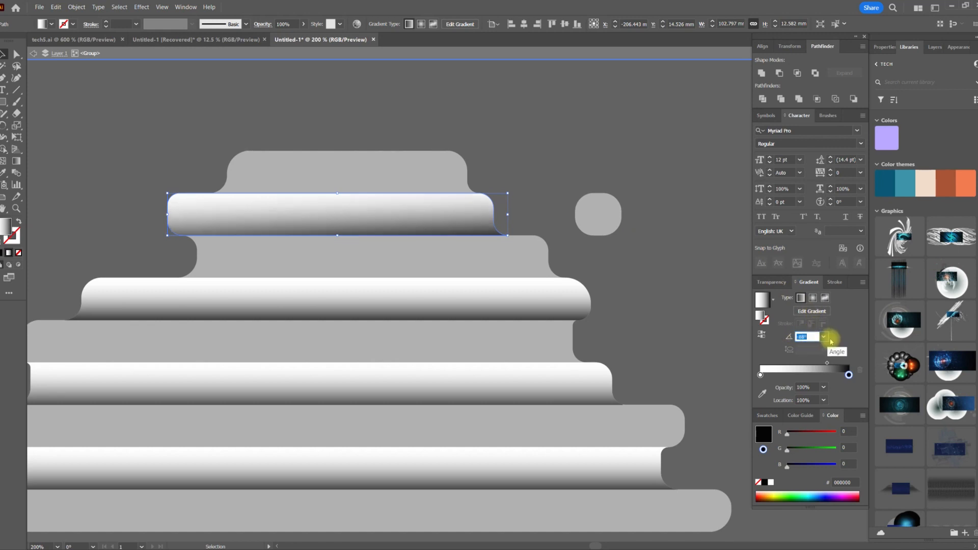
pyautogui.click(825, 338)
pyautogui.click(842, 391)
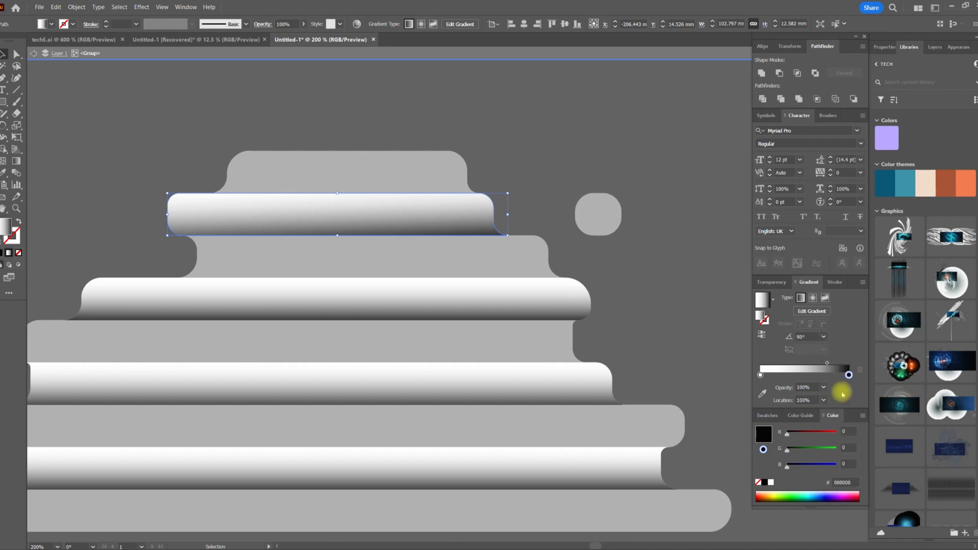
# Set the gradient angle of the duplicated group's second and third bars to 90°
pyautogui.click(477, 296)
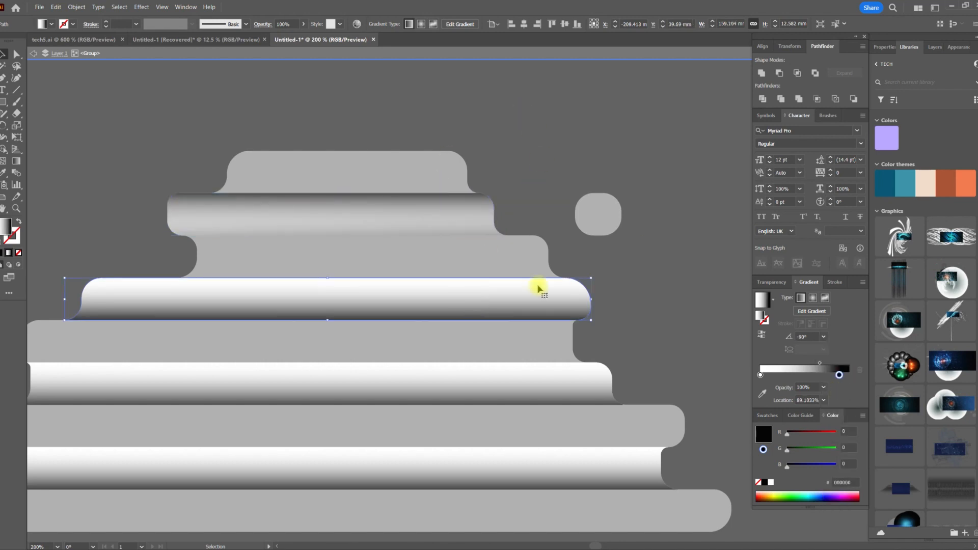
pyautogui.write('9')
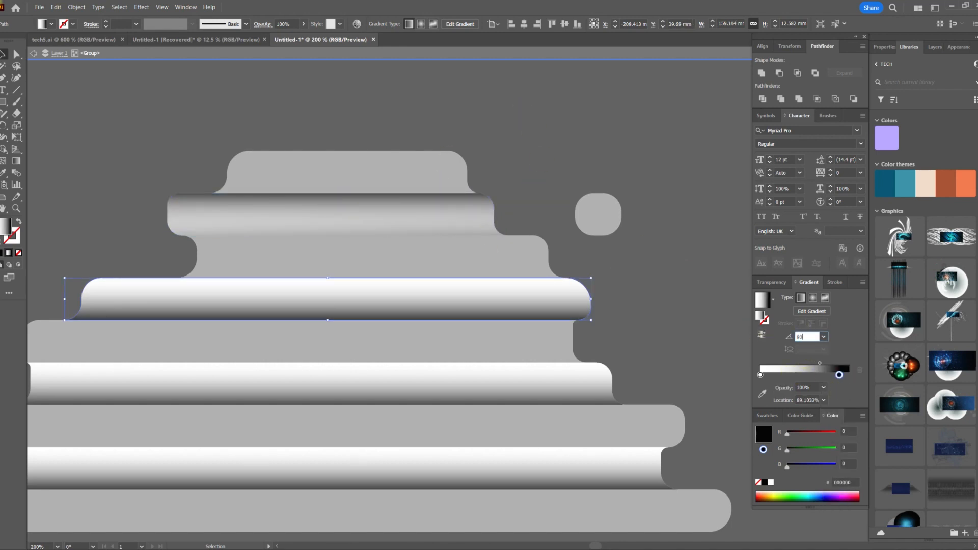
pyautogui.write('0')
pyautogui.click(763, 345)
pyautogui.click(561, 394)
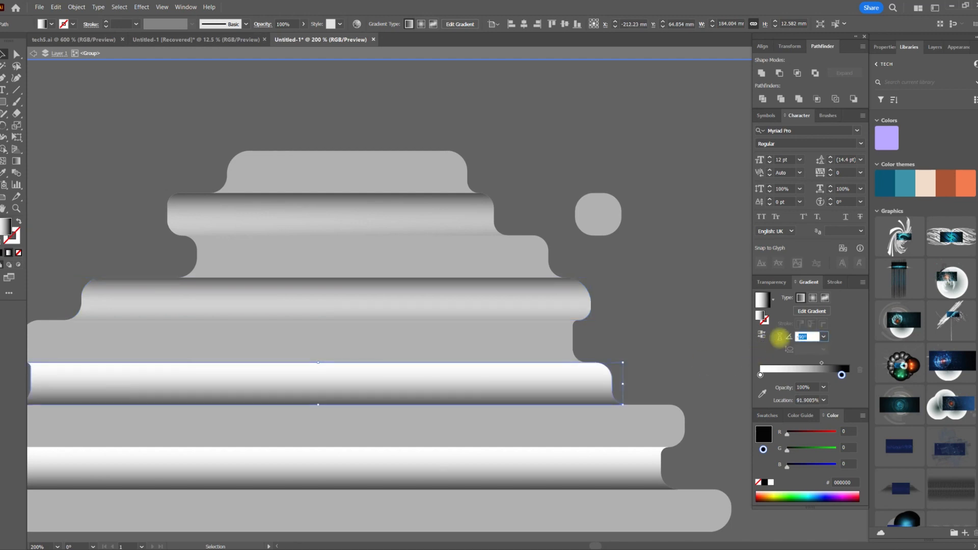
pyautogui.write('90')
pyautogui.click(753, 345)
# Set the gradient angle of the duplicated group's lowest bar to 90° and leave the group's isolation
pyautogui.click(530, 486)
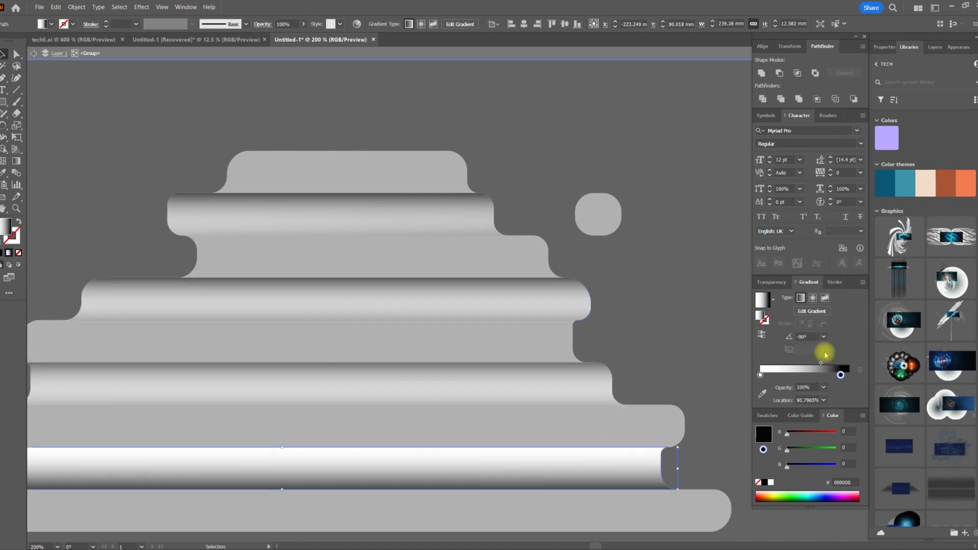
pyautogui.write('90')
pyautogui.click(756, 343)
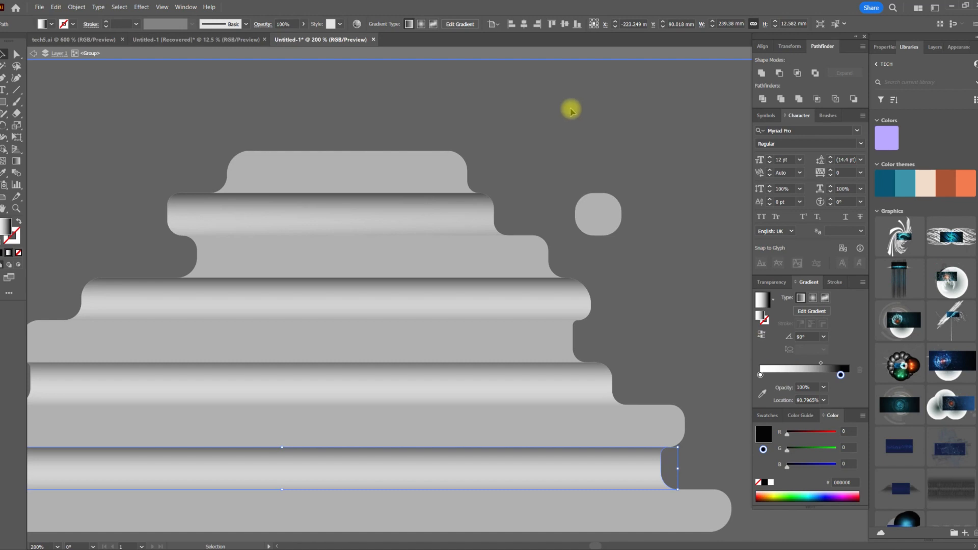
pyautogui.doubleClick(570, 124)
pyautogui.hotkey('ctrl', '1')
pyautogui.scroll(-2, 408, 170)
pyautogui.scroll(5, 445, 172)
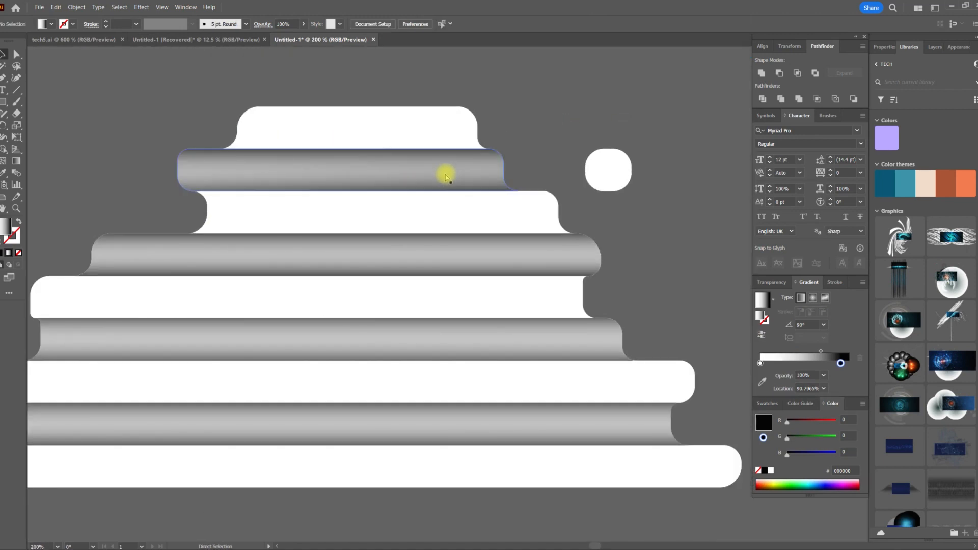
# Change the blend mode of the duplicated group's top bar to Overlay and leave the group's isolation
pyautogui.doubleClick(443, 173)
pyautogui.click(441, 174)
pyautogui.click(775, 281)
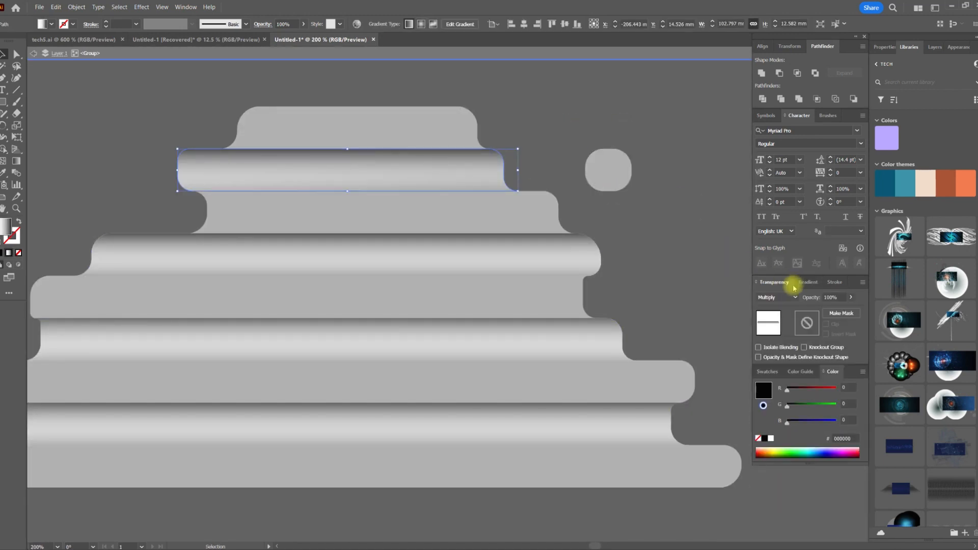
pyautogui.click(796, 299)
pyautogui.click(782, 386)
pyautogui.doubleClick(671, 205)
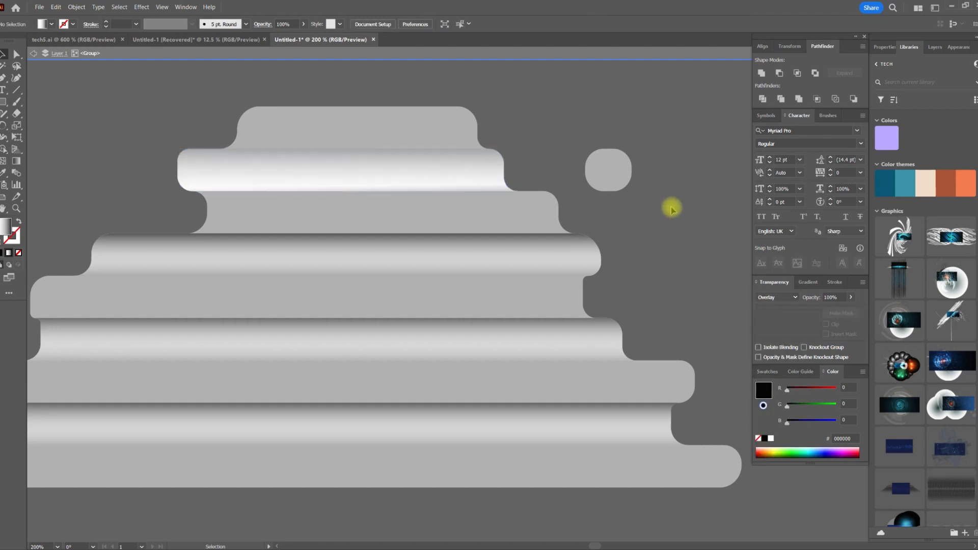
pyautogui.scroll(2, 419, 181)
pyautogui.scroll(-2, 510, 142)
pyautogui.scroll(1, 498, 192)
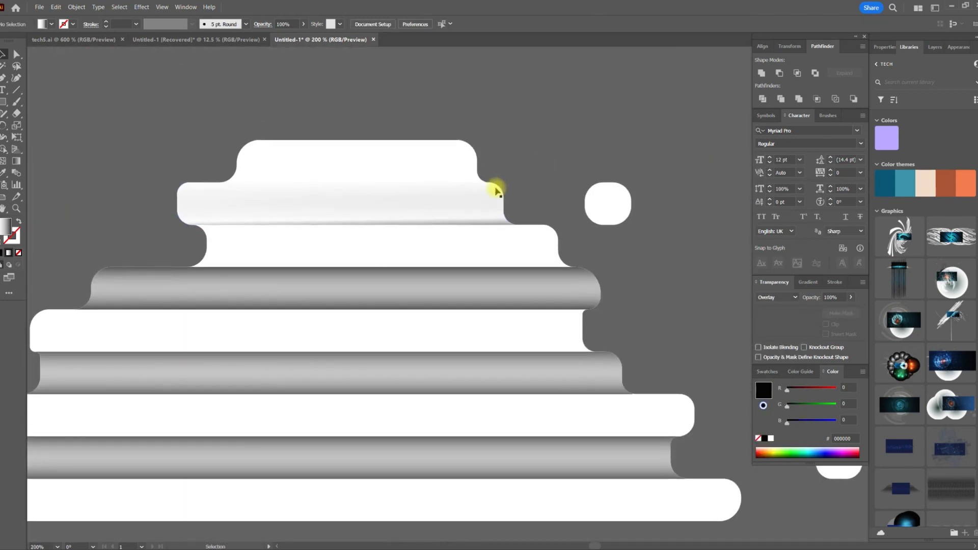
# Set the white gradient stop of the duplicated group's top bar to 0% opacity and leave the isolation
pyautogui.doubleClick(430, 209)
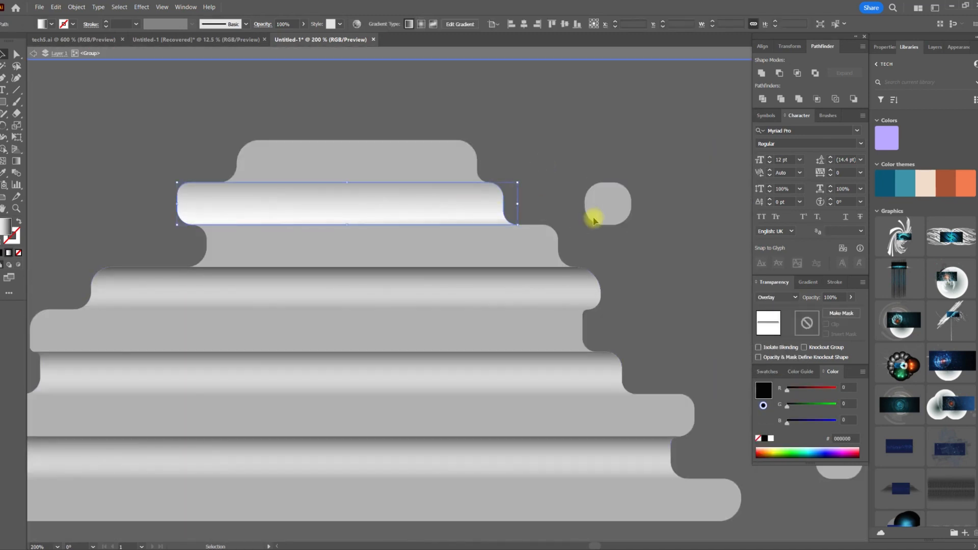
pyautogui.click(809, 286)
pyautogui.click(761, 376)
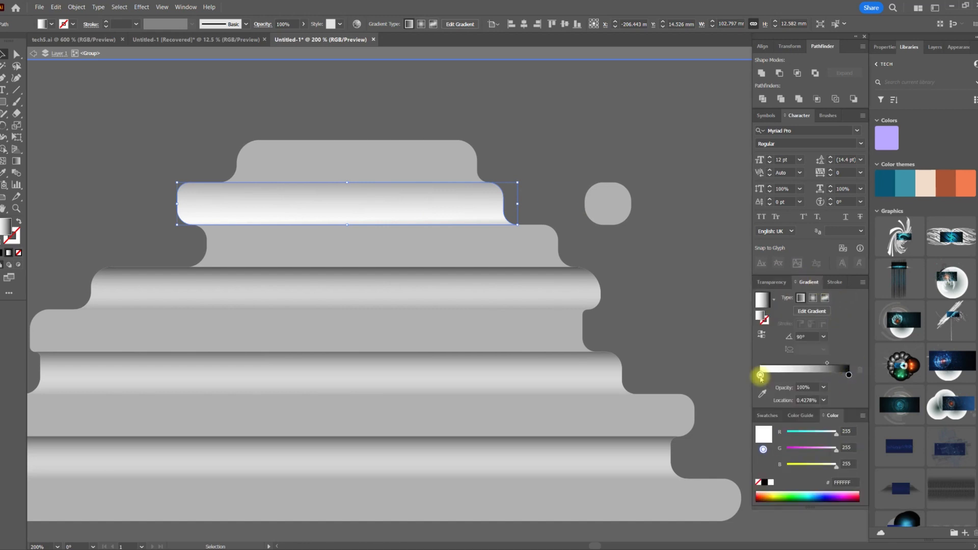
pyautogui.click(824, 388)
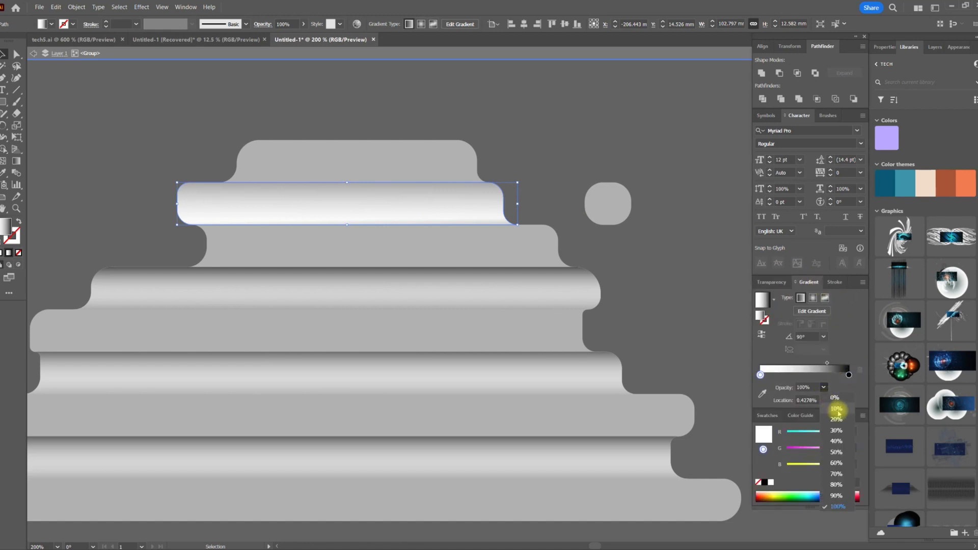
pyautogui.click(840, 405)
pyautogui.click(616, 146)
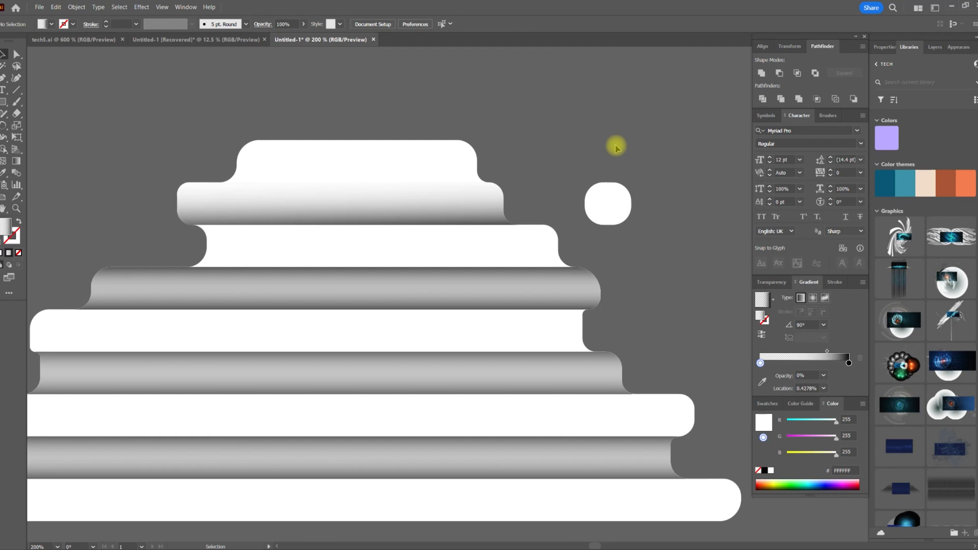
# Apply the duplicated top bar's transparent overlay gradient to the three duplicated bars below it with the Eyedropper
pyautogui.click(774, 284)
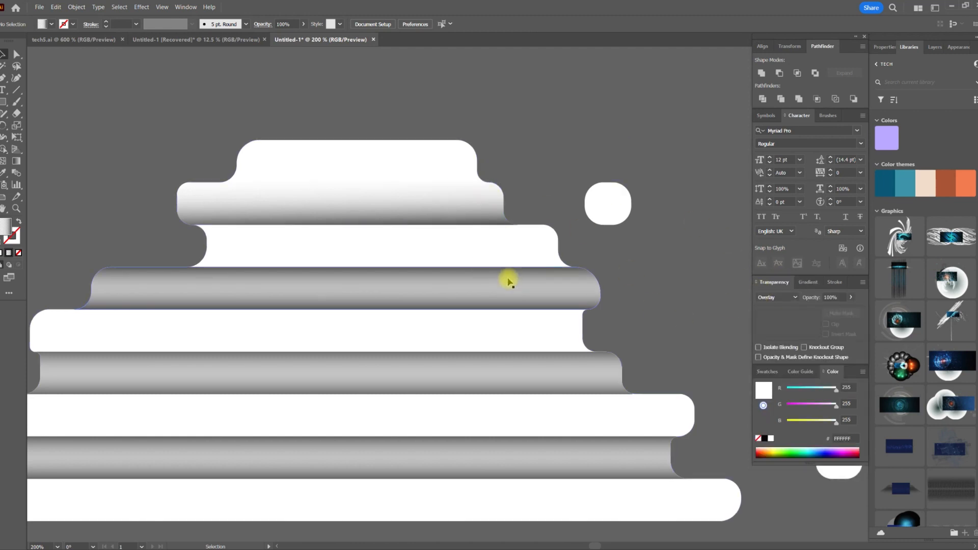
pyautogui.click(465, 216)
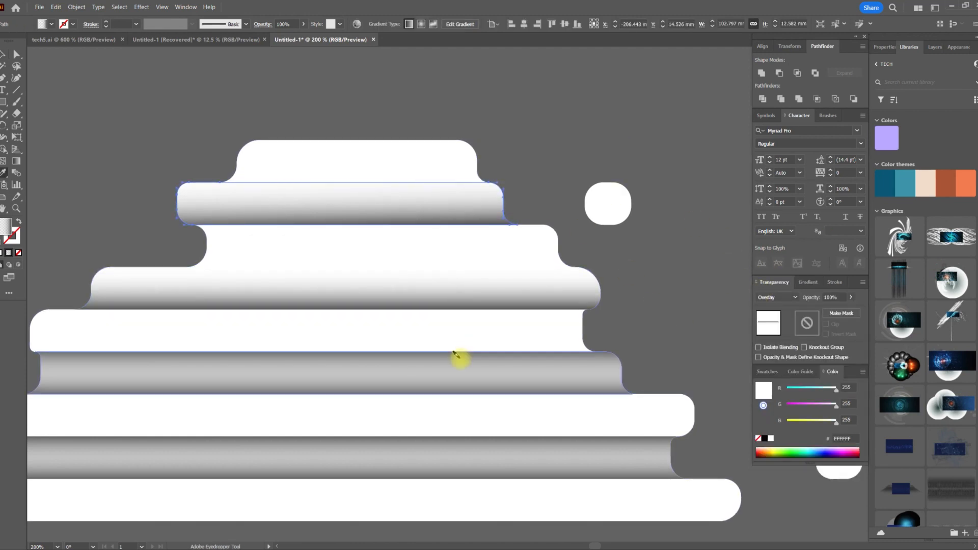
pyautogui.click(2, 54)
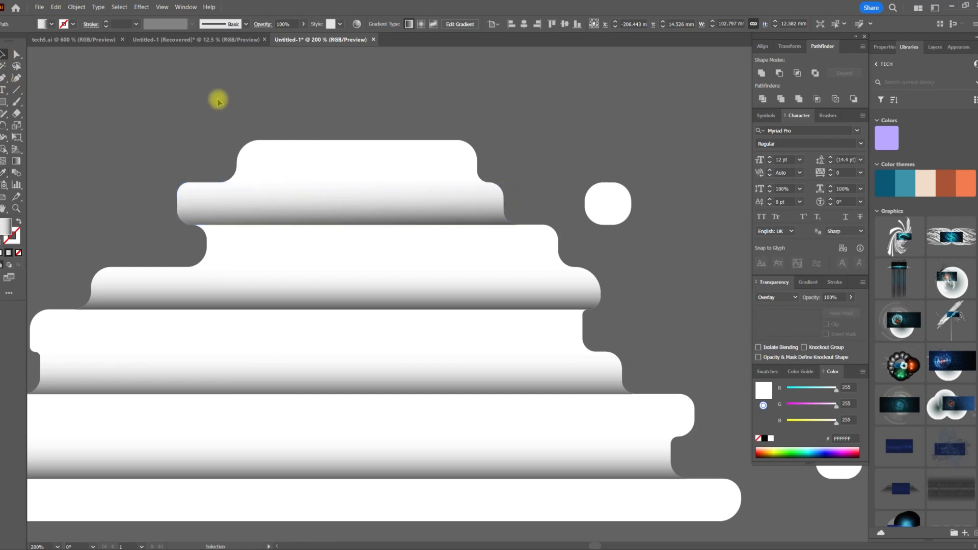
# Move the duplicated group sideways off the originals and apply its top bar's overlay gradient to the original gradient bars with the Eyedropper
pyautogui.click(356, 201)
pyautogui.press('i')
pyautogui.click(662, 203)
pyautogui.click(466, 291)
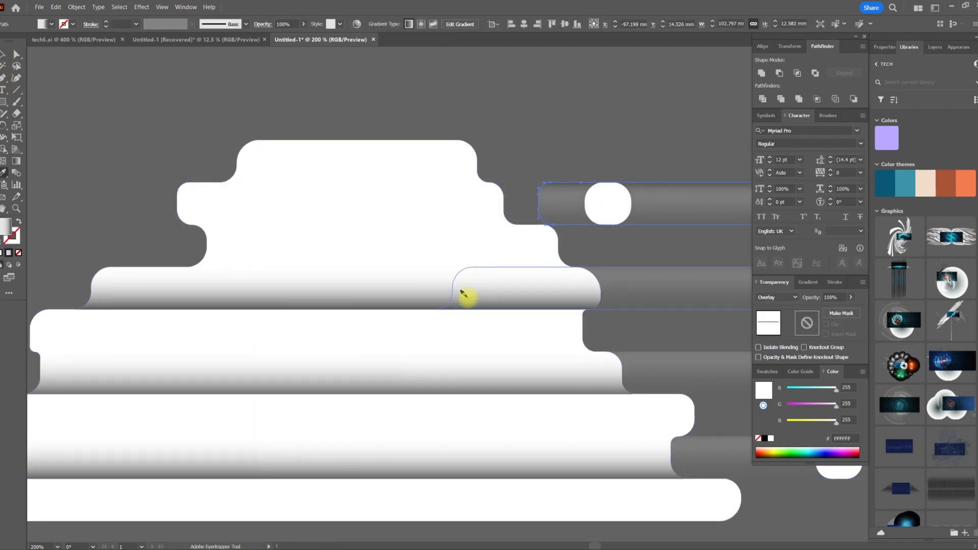
pyautogui.click(328, 388)
pyautogui.click(288, 455)
# Move the duplicated group of bars about 67 mm back to the left, partly over the stacked shape
pyautogui.click(4, 54)
pyautogui.click(144, 66)
pyautogui.moveTo(686, 200); pyautogui.dragTo(493, 201)
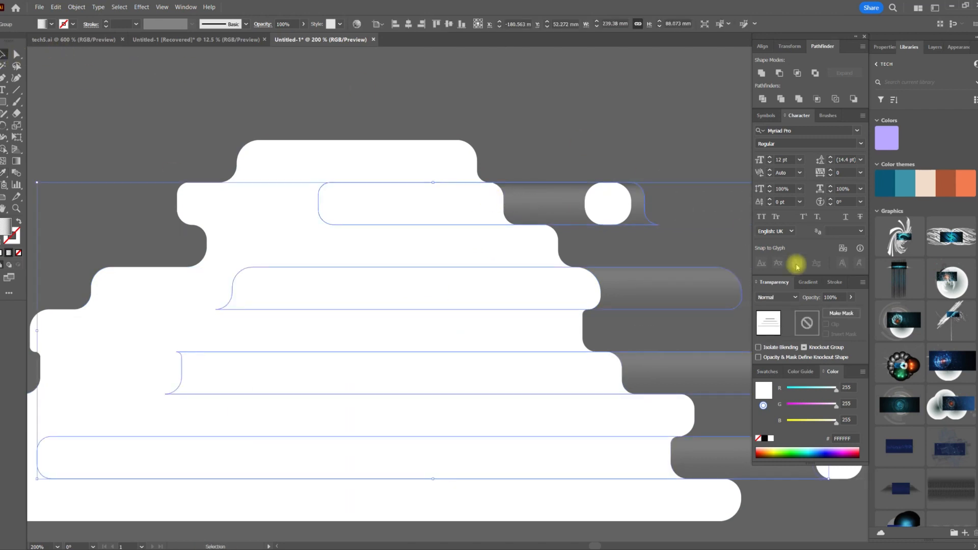
# Isolate the shifted duplicate group and change the blend mode of its upper two bars to Multiply
pyautogui.doubleClick(571, 204)
pyautogui.click(776, 297)
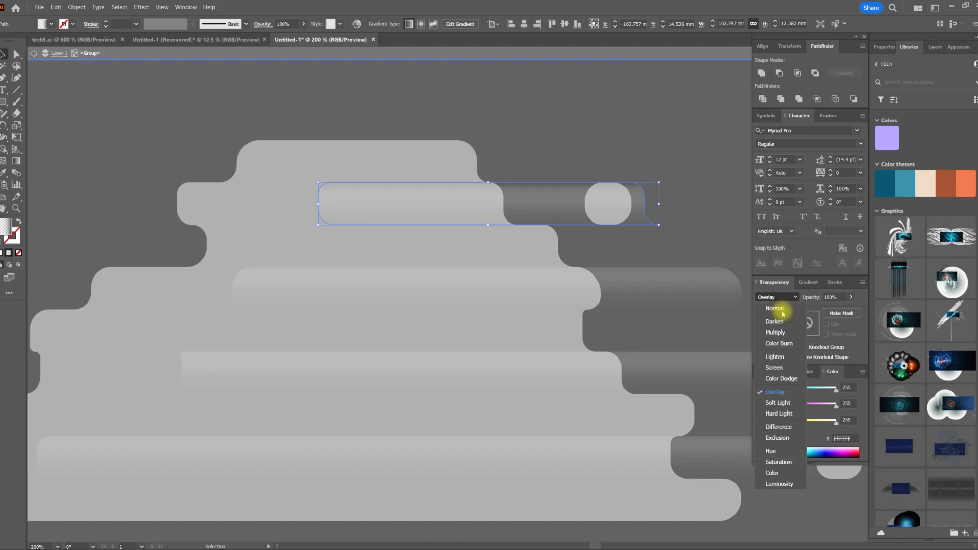
pyautogui.click(780, 345)
pyautogui.click(645, 284)
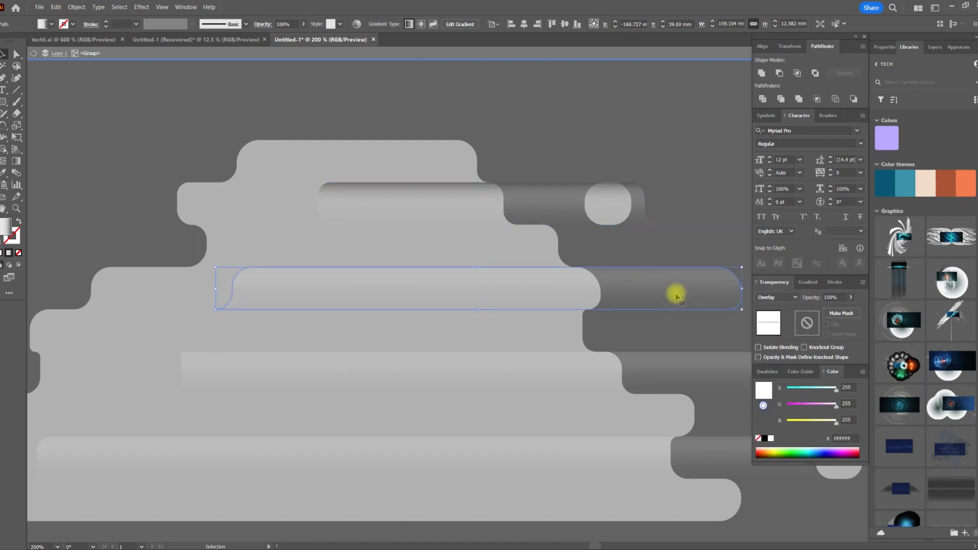
pyautogui.click(776, 297)
pyautogui.click(780, 343)
# Change the blend mode of the shifted group's two lower bars to Multiply and leave the group's isolation
pyautogui.click(703, 357)
pyautogui.keyDown('shift'); pyautogui.click(714, 452); pyautogui.keyUp('shift')
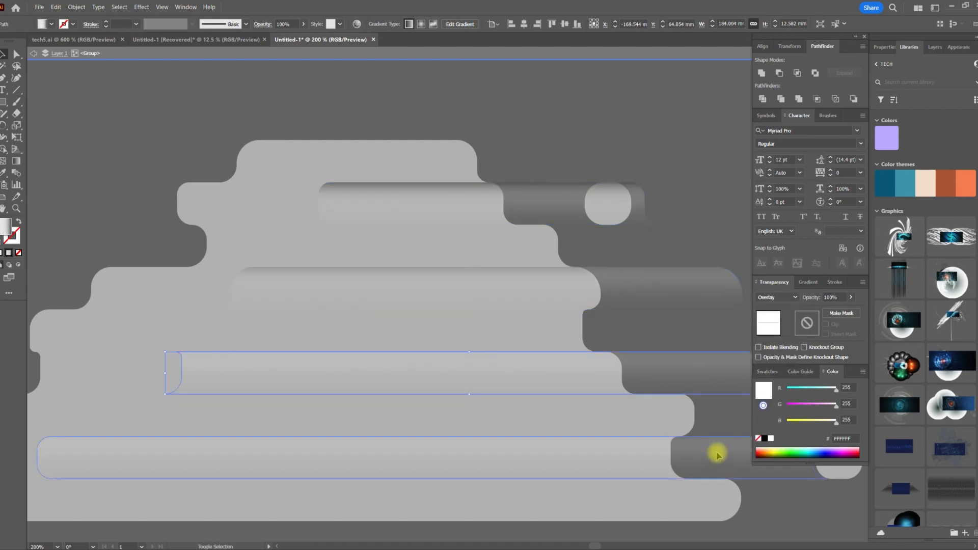
pyautogui.click(779, 301)
pyautogui.click(780, 345)
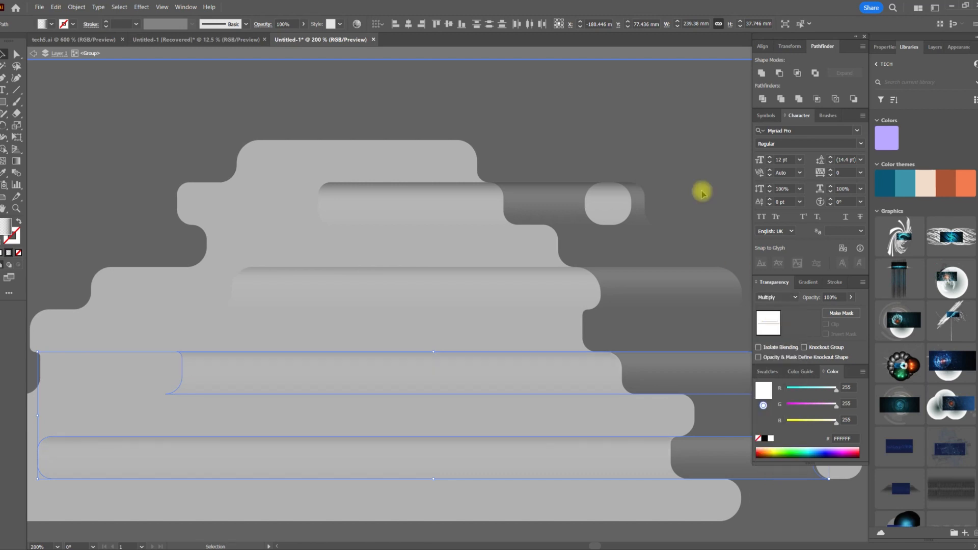
pyautogui.doubleClick(703, 164)
# Isolate the original group of gradient bars, set all four bars' blend mode to Multiply, and leave the isolation
pyautogui.doubleClick(269, 209)
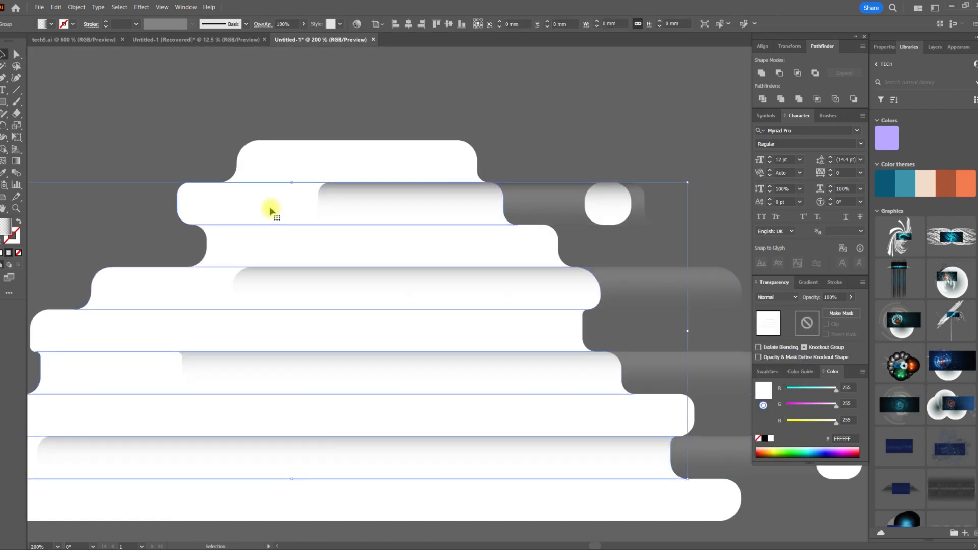
pyautogui.keyDown('shift'); pyautogui.click(182, 285); pyautogui.keyUp('shift')
pyautogui.keyDown('shift'); pyautogui.click(119, 376); pyautogui.keyUp('shift')
pyautogui.moveTo(68, 453); pyautogui.dragTo(290, 439)
pyautogui.keyDown('shift'); pyautogui.click(289, 439); pyautogui.keyUp('shift')
pyautogui.click(775, 299)
pyautogui.click(779, 389)
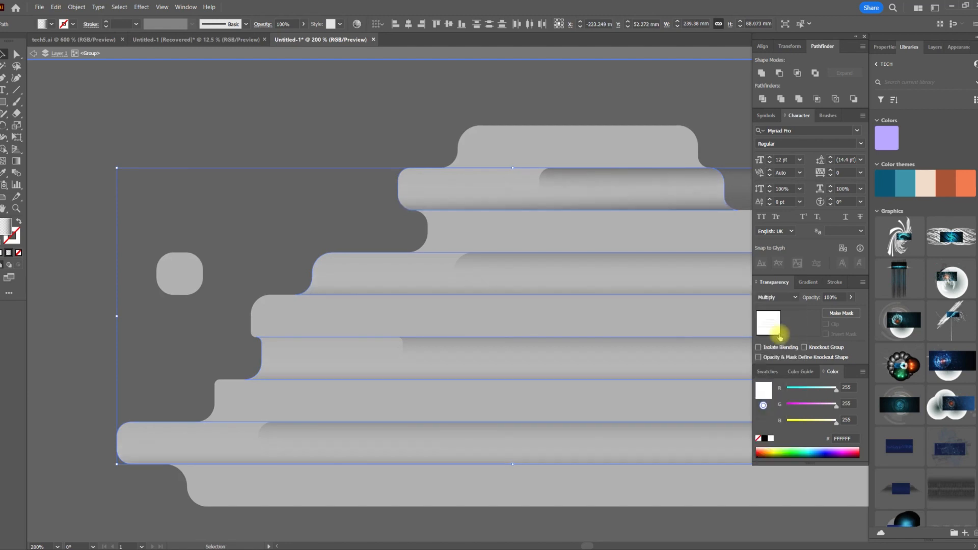
pyautogui.doubleClick(286, 124)
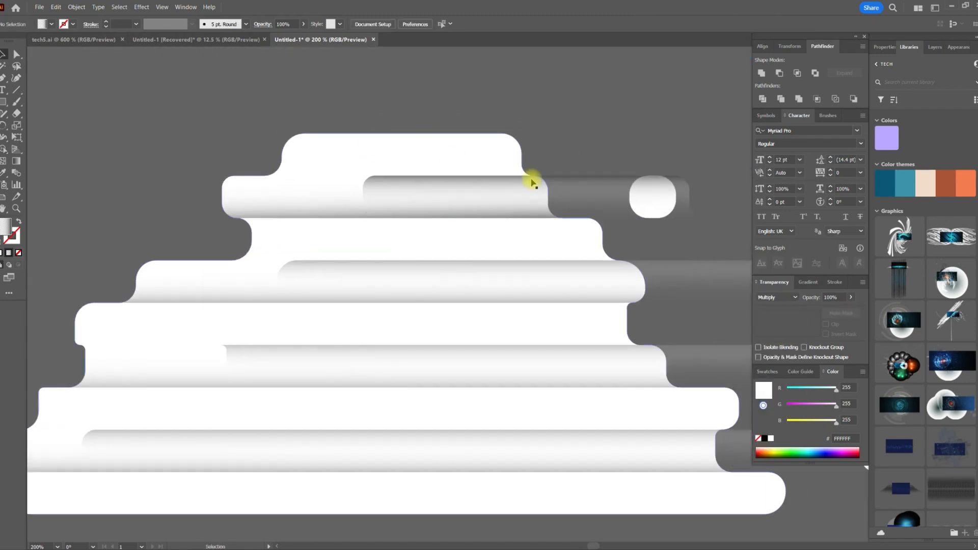
# Move the shifted duplicate group back over the original gradient bars so their edges line up
pyautogui.moveTo(578, 194); pyautogui.dragTo(437, 199)
pyautogui.scroll(6, 555, 196)
pyautogui.moveTo(439, 122); pyautogui.dragTo(441, 122)
pyautogui.scroll(-10, 560, 140)
pyautogui.click(559, 140)
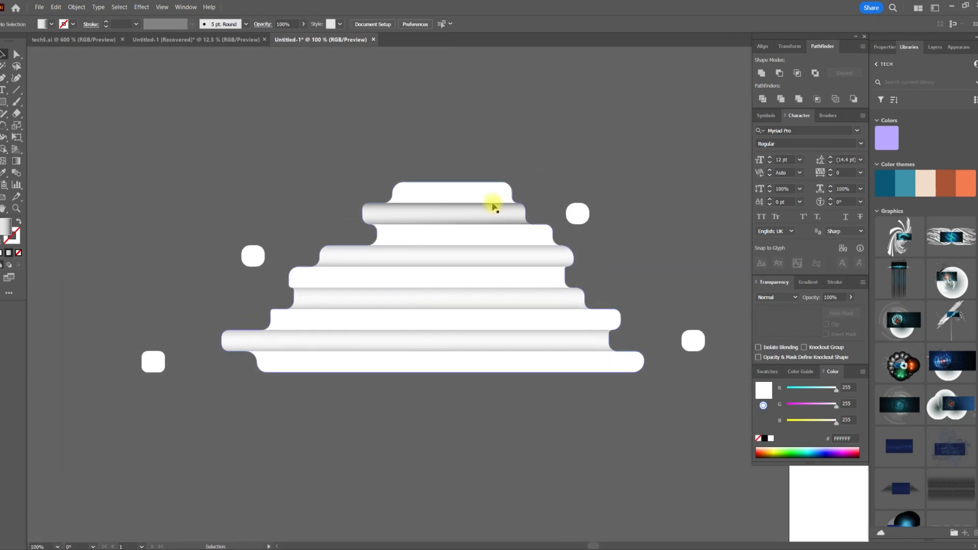
# Isolate the front gradient group and move its top bar's transparent white gradient stop to location 15.401%
pyautogui.scroll(4, 503, 196)
pyautogui.scroll(-3, 503, 204)
pyautogui.scroll(2, 477, 202)
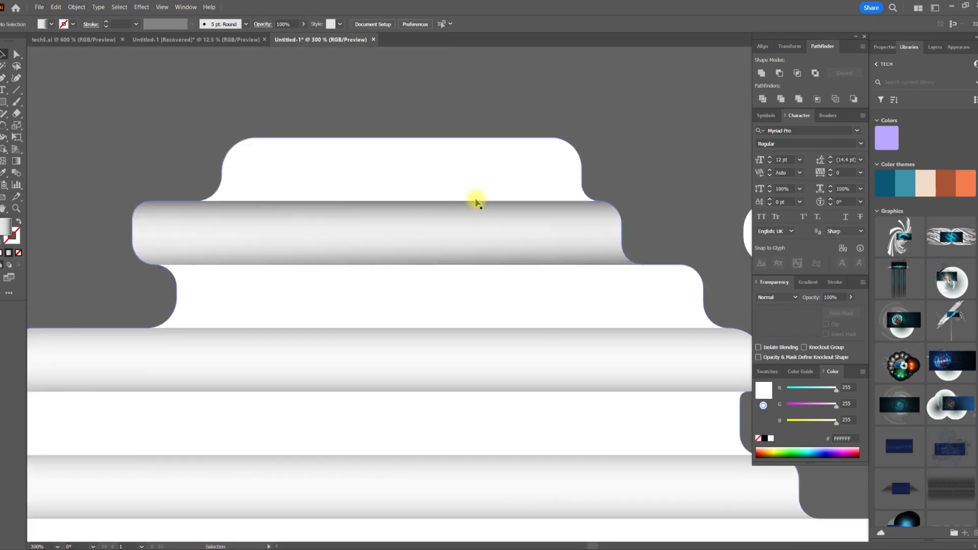
pyautogui.doubleClick(477, 232)
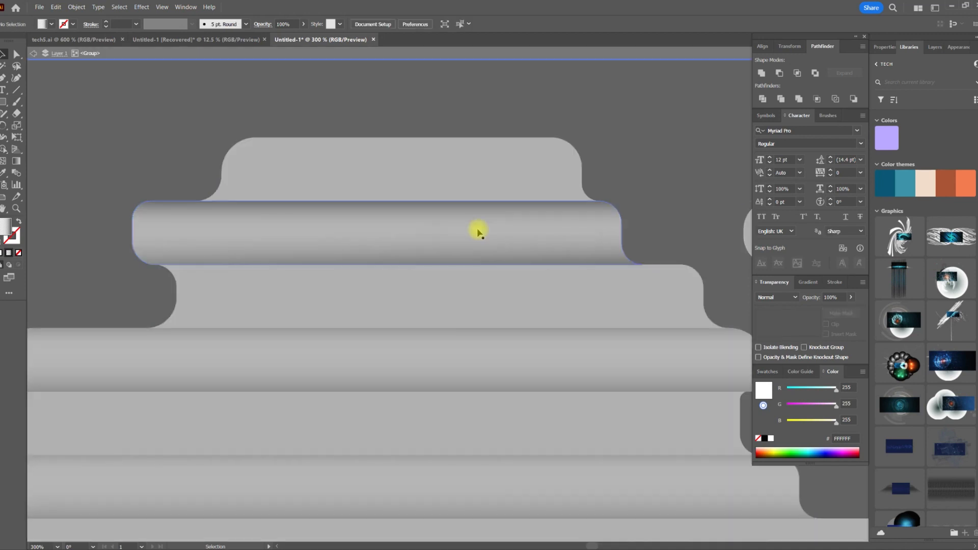
pyautogui.click(809, 283)
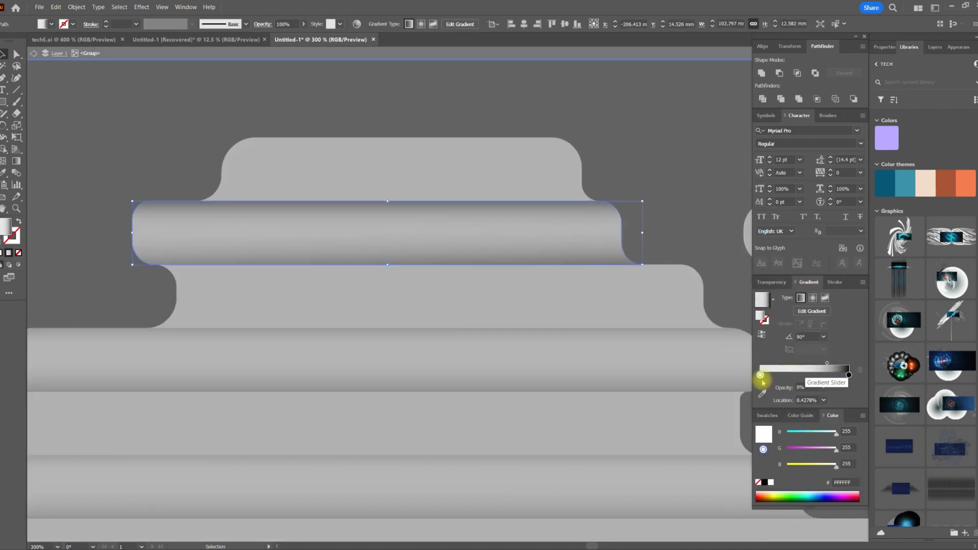
pyautogui.moveTo(761, 376); pyautogui.dragTo(774, 376)
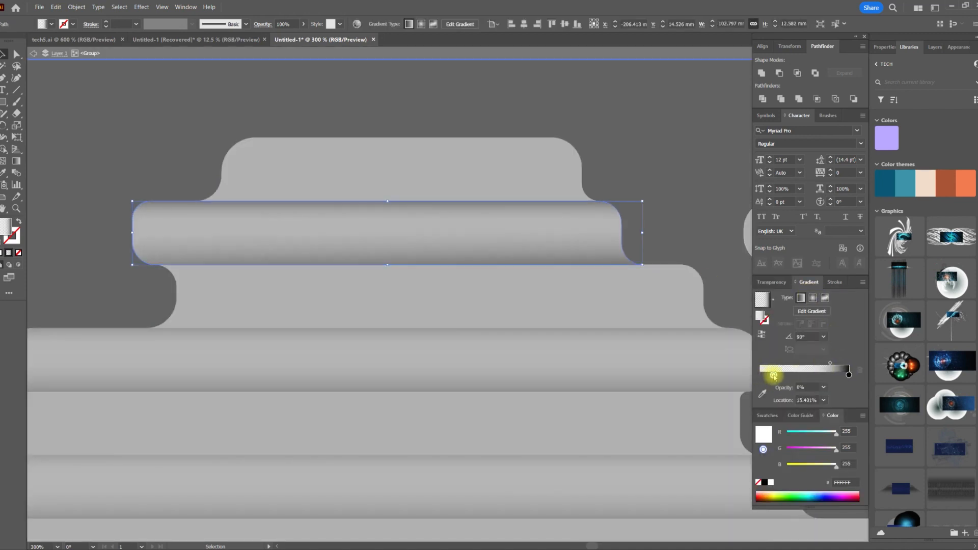
pyautogui.doubleClick(669, 214)
# Move the front gradient group aside and examine the underlying top bar's blend mode and gradient settings
pyautogui.moveTo(360, 243); pyautogui.dragTo(481, 244)
pyautogui.hotkey('ctrl', 'z')
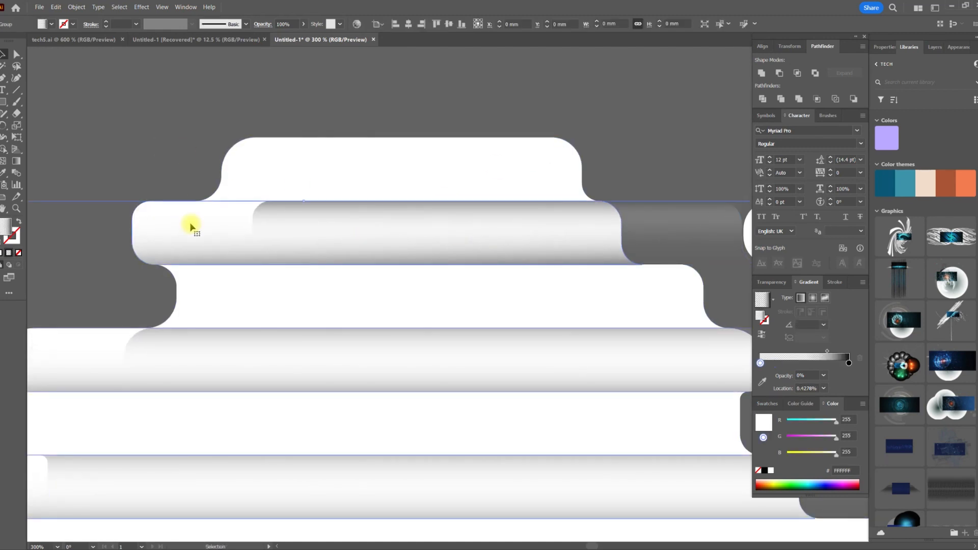
pyautogui.doubleClick(191, 227)
pyautogui.click(774, 283)
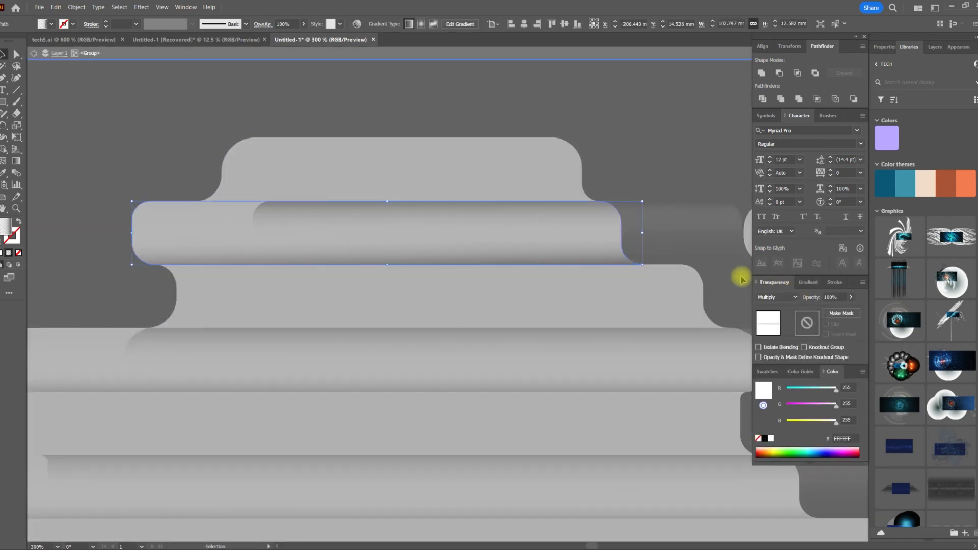
pyautogui.click(809, 283)
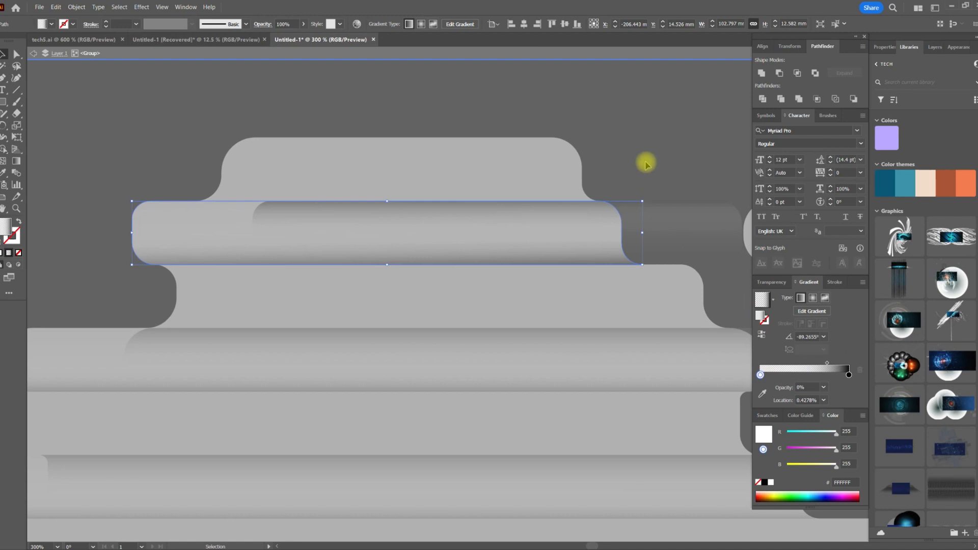
pyautogui.doubleClick(668, 210)
# Move the shifted top bar's transparent gradient stop to location 39.786% and place the group back over the original bars
pyautogui.click(681, 241)
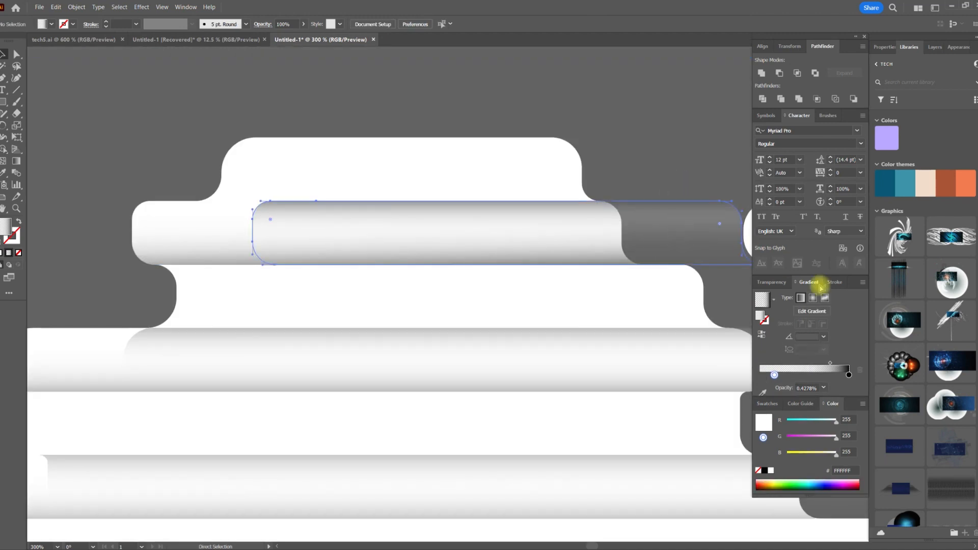
pyautogui.moveTo(775, 376); pyautogui.dragTo(795, 375)
pyautogui.moveTo(703, 239); pyautogui.dragTo(567, 251)
# Align the front gradient group's curved edge exactly with the shape's contour in Outline view and return to preview
pyautogui.hotkey('ctrl', '+')
pyautogui.hotkey('ctrl', '+')
pyautogui.hotkey('ctrl', '+')
pyautogui.moveTo(499, 237); pyautogui.dragTo(520, 232)
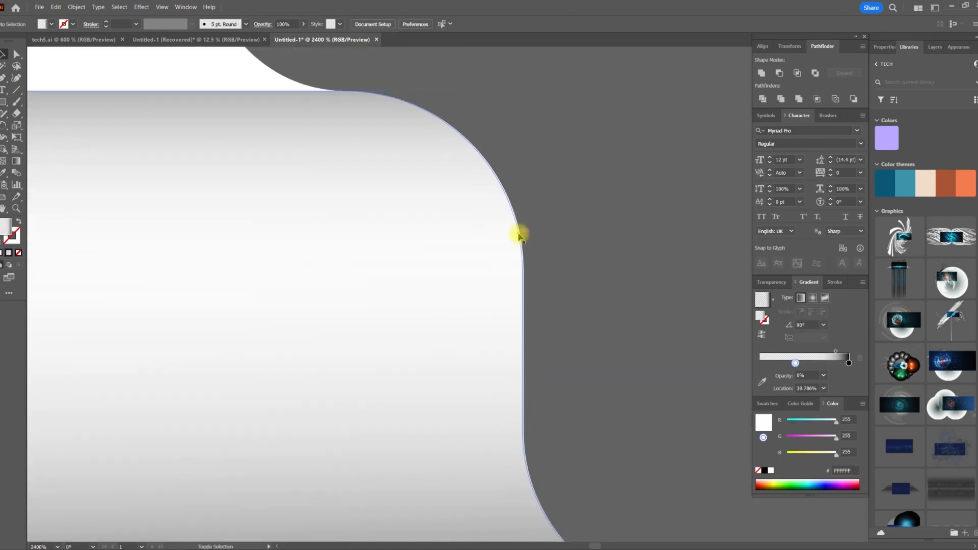
pyautogui.scroll(5, 520, 232)
pyautogui.hotkey('ctrl', 'y')
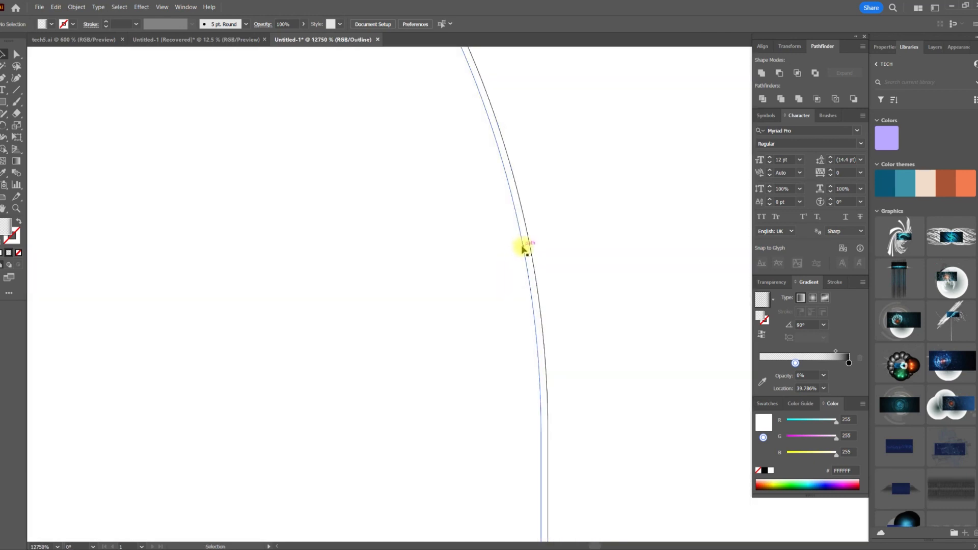
pyautogui.moveTo(523, 248); pyautogui.dragTo(530, 249)
pyautogui.scroll(-10, 596, 247)
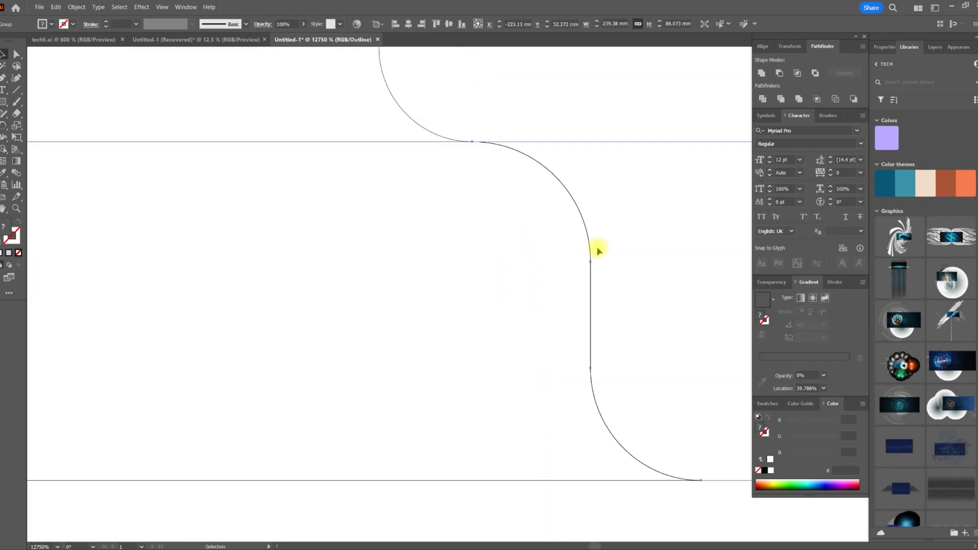
pyautogui.hotkey('ctrl', 'y')
pyautogui.moveTo(652, 179); pyautogui.dragTo(478, 169)
# Draw a rectangle about 410 × 187 mm over the stacked shape and set its white gradient stop to 100% opacity at location 0%
pyautogui.scroll(-2, 556, 173)
pyautogui.moveTo(116, 143); pyautogui.dragTo(566, 352)
pyautogui.click(824, 387)
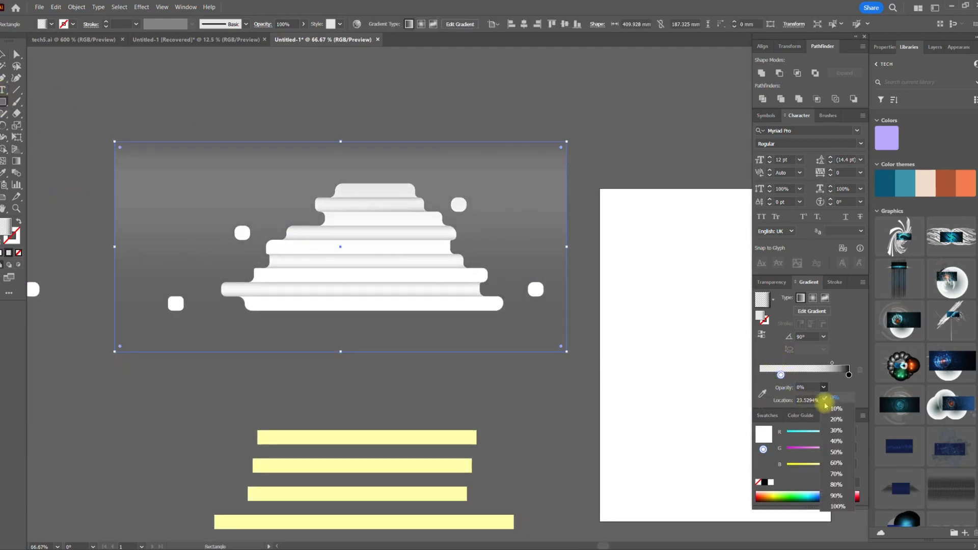
pyautogui.click(838, 506)
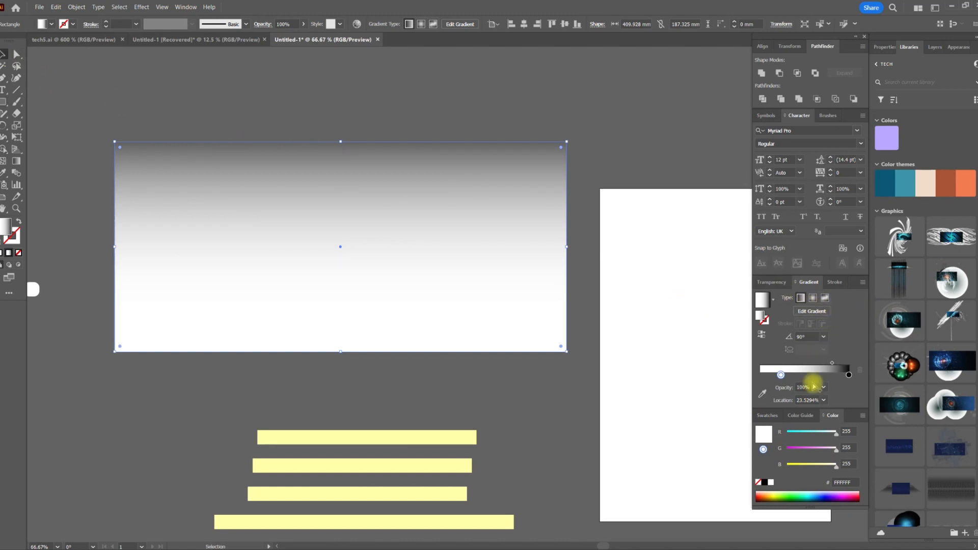
pyautogui.moveTo(781, 376); pyautogui.dragTo(701, 327)
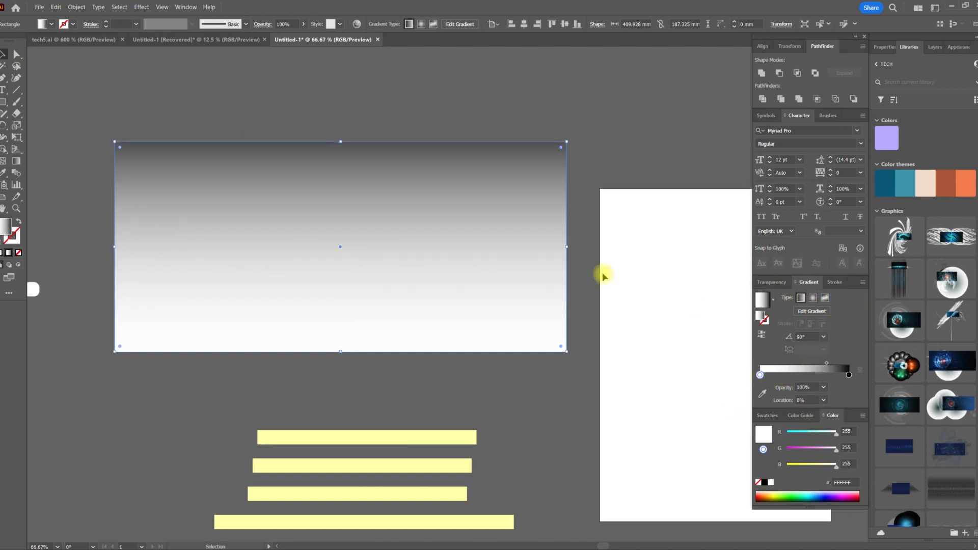
# Run the rectangle's gradient diagonally from its upper-left to its lower-right corner and shift the midpoint to about 40%
pyautogui.press('g')
pyautogui.moveTo(105, 137); pyautogui.dragTo(573, 355)
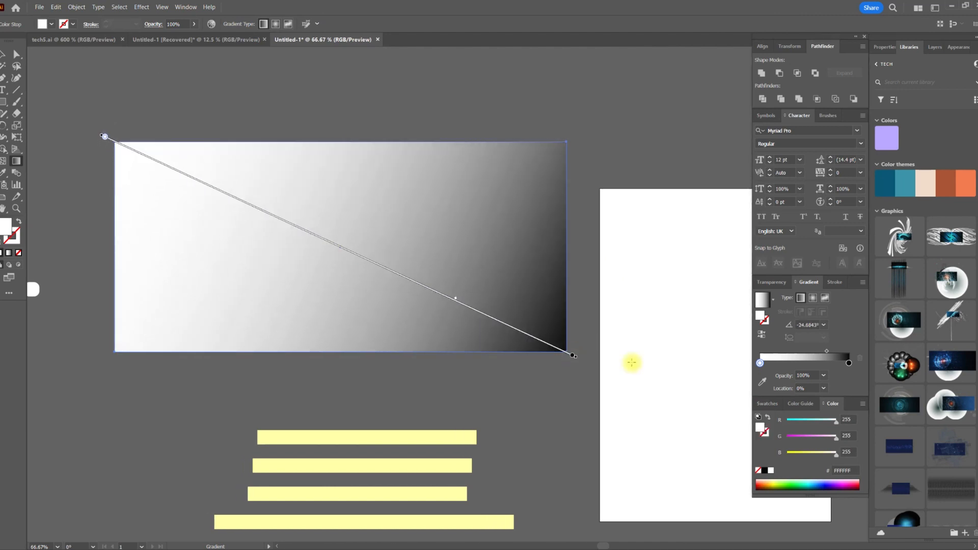
pyautogui.moveTo(826, 352); pyautogui.dragTo(796, 351)
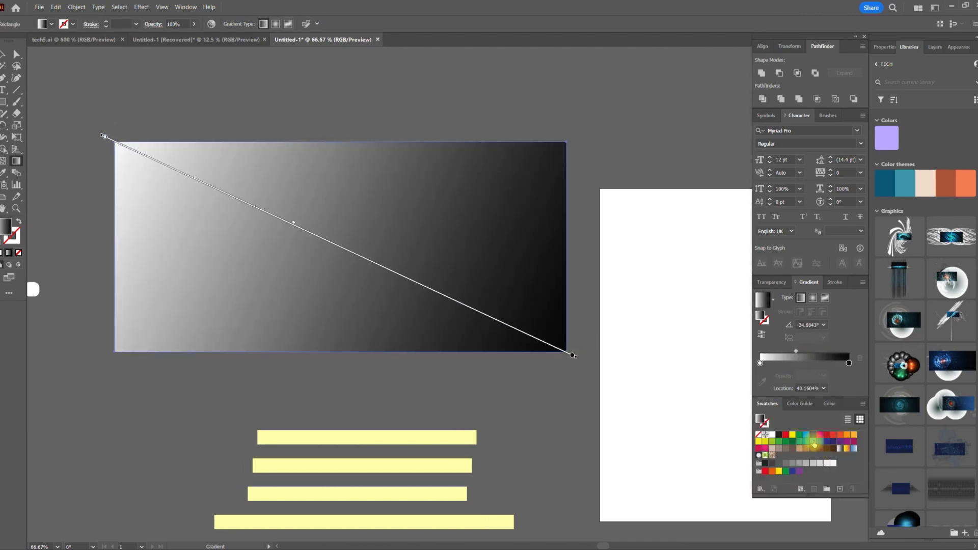
# Colour the rectangle's starting gradient stop light blue and add a pink stop at location 96.738%
pyautogui.click(760, 363)
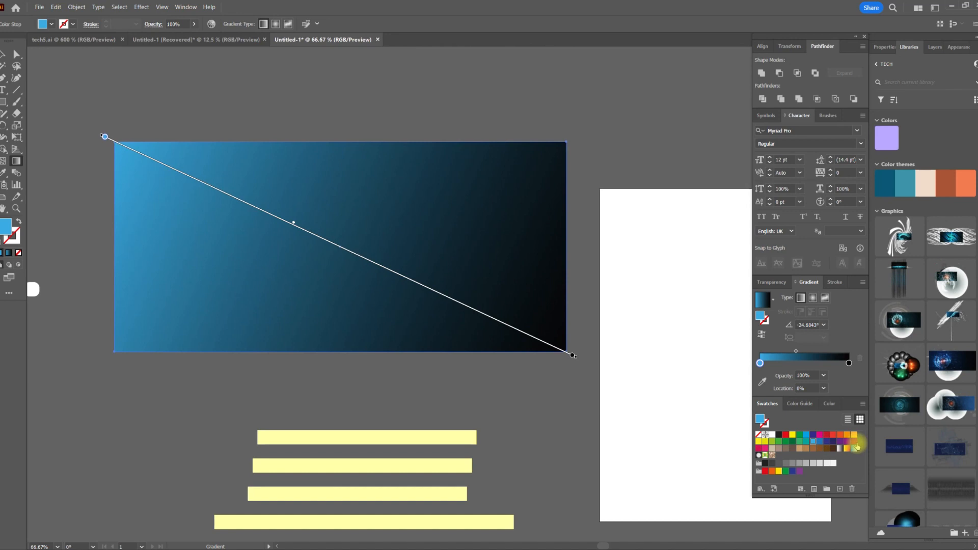
pyautogui.moveTo(846, 363); pyautogui.dragTo(847, 364)
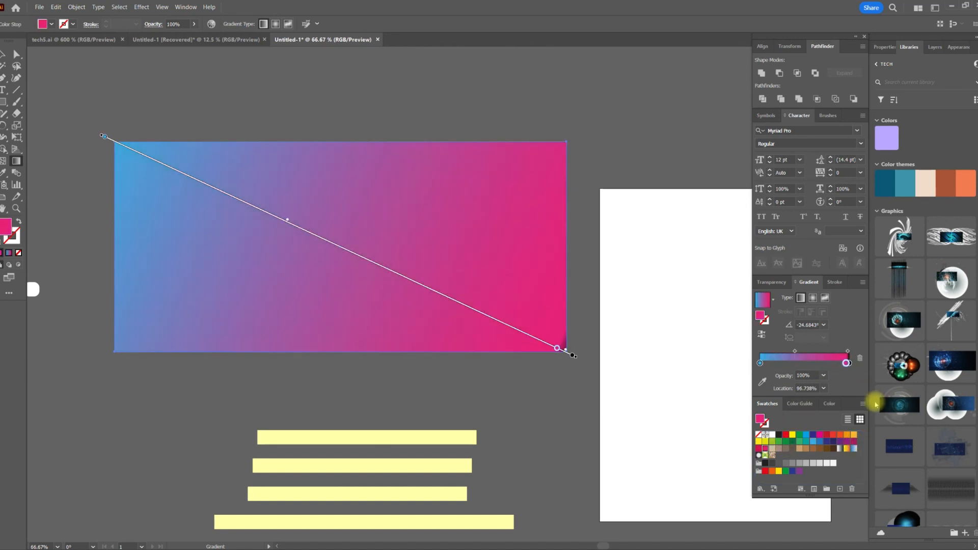
pyautogui.press('v')
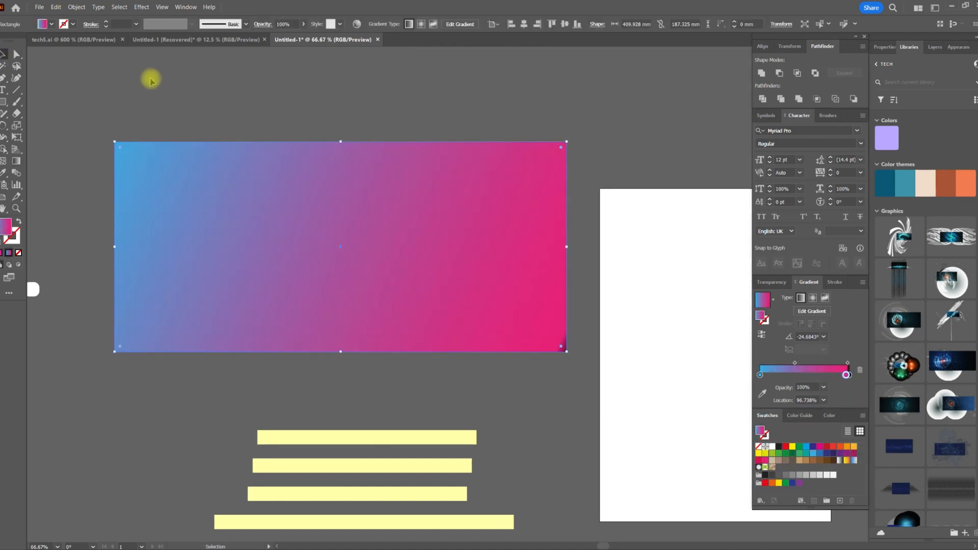
# Send the gradient rectangle to the back, behind the stacked rounded bars
pyautogui.click(86, 9)
pyautogui.moveTo(57, 7)
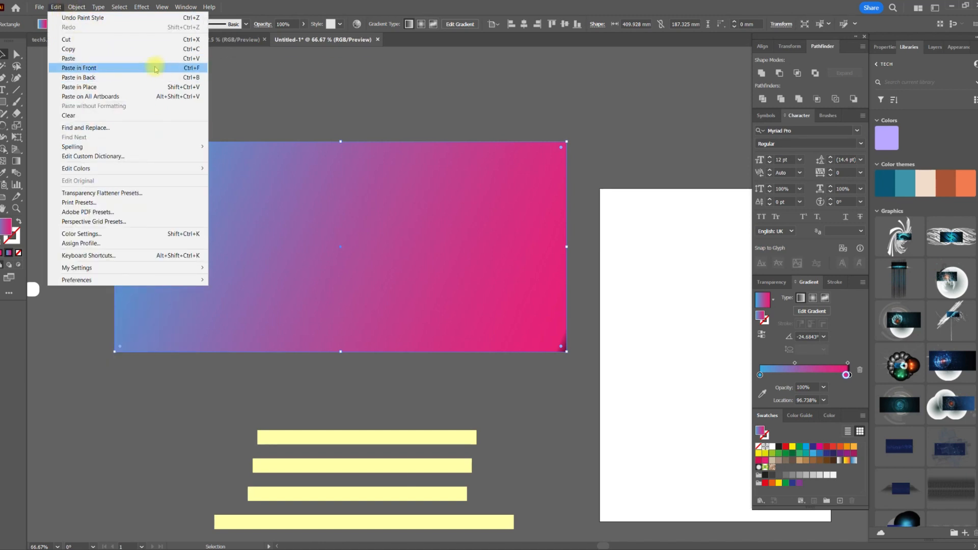
pyautogui.moveTo(117, 29)
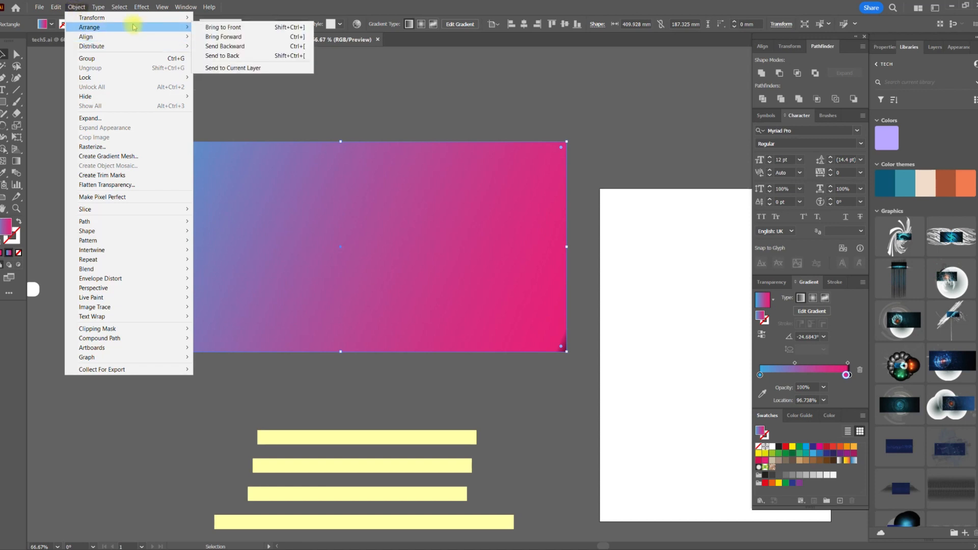
pyautogui.click(242, 58)
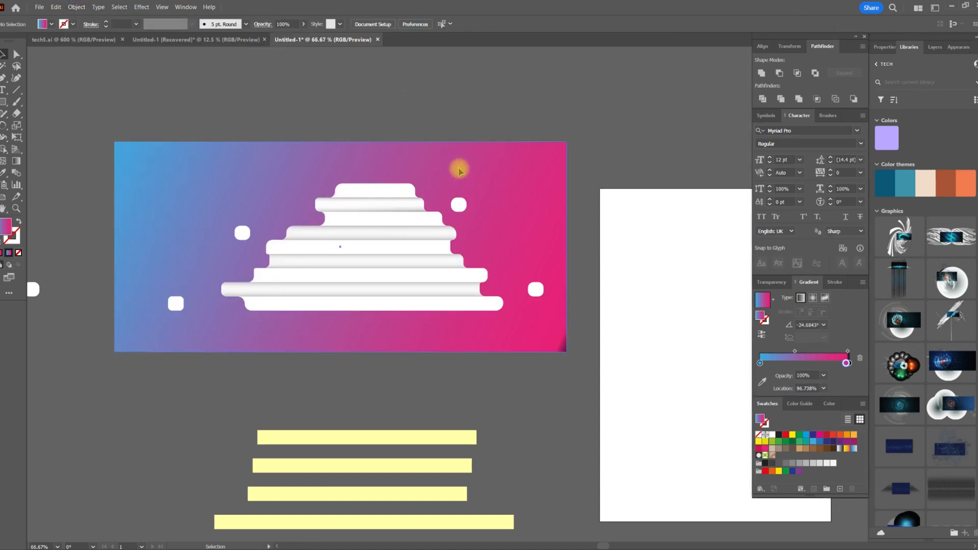
pyautogui.moveTo(459, 168); pyautogui.dragTo(477, 170)
pyautogui.click(446, 243)
# Recolour the background rectangle's gradient to run from a darker blue to purple, removing the extra pink stop
pyautogui.hotkey('ctrl', '1')
pyautogui.click(522, 144)
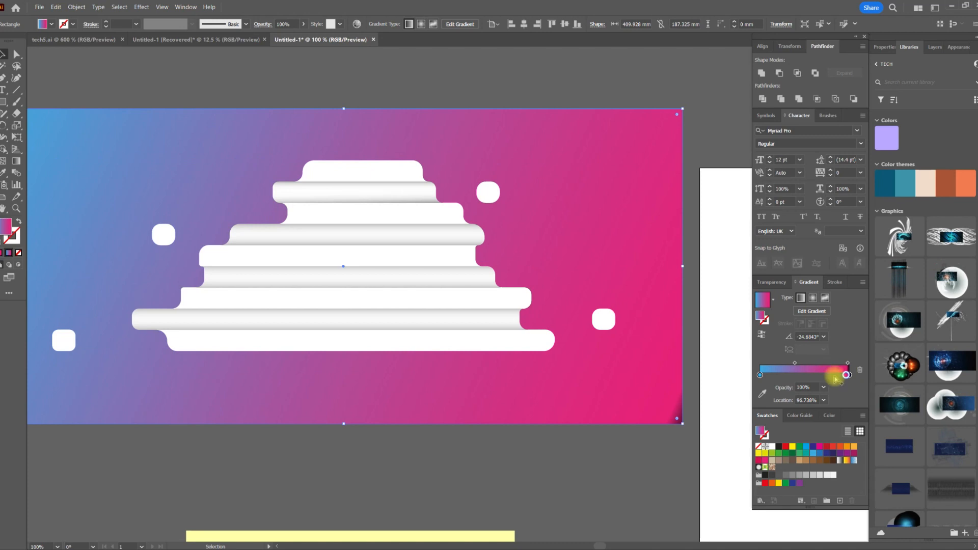
pyautogui.click(849, 377)
pyautogui.click(841, 453)
pyautogui.click(849, 376)
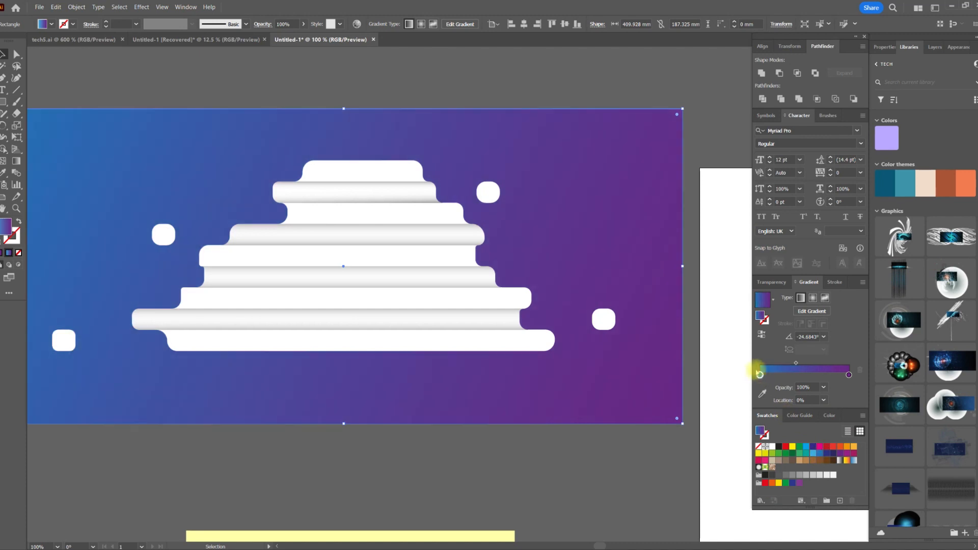
# Apply a gradient fill to the white rounded bar group, running from yellow-orange to orange-red
pyautogui.click(446, 82)
pyautogui.click(383, 217)
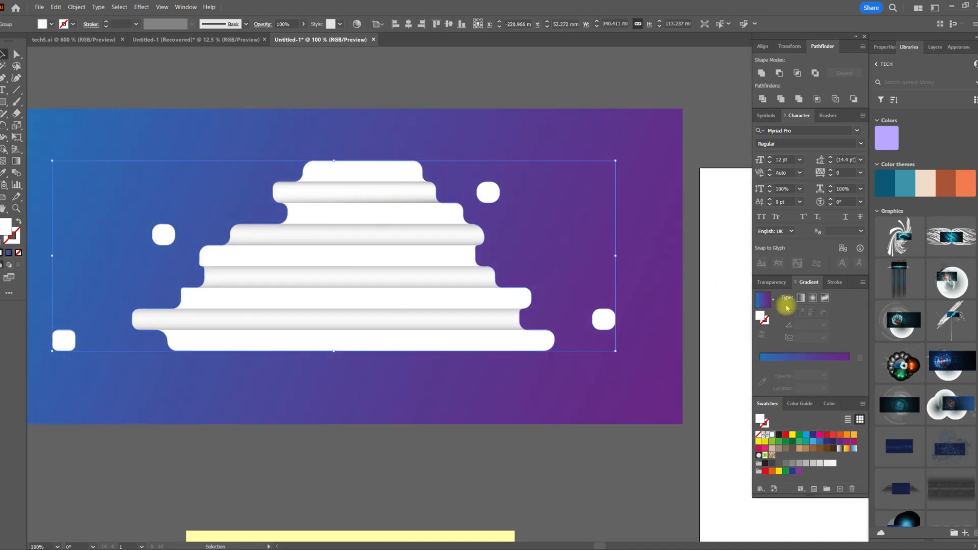
pyautogui.click(812, 359)
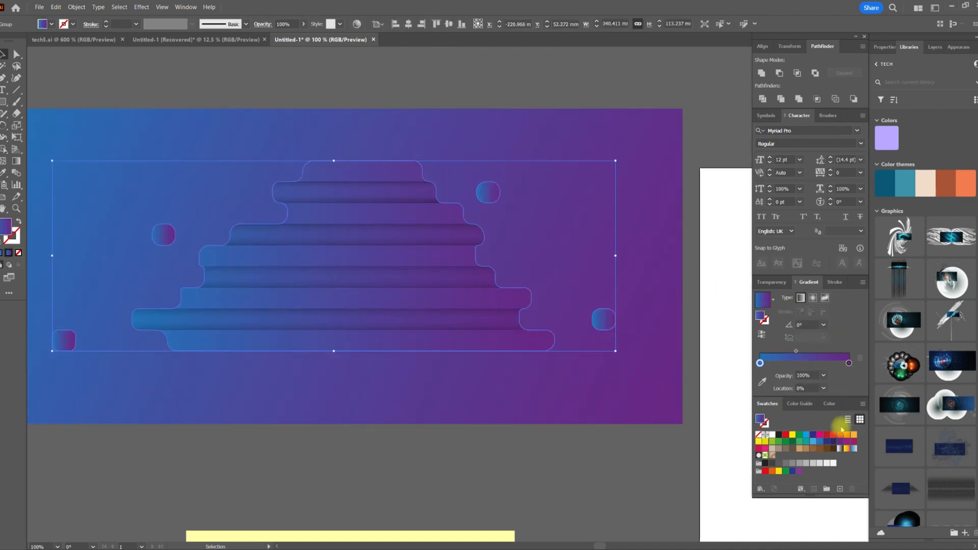
pyautogui.moveTo(850, 367); pyautogui.dragTo(849, 362)
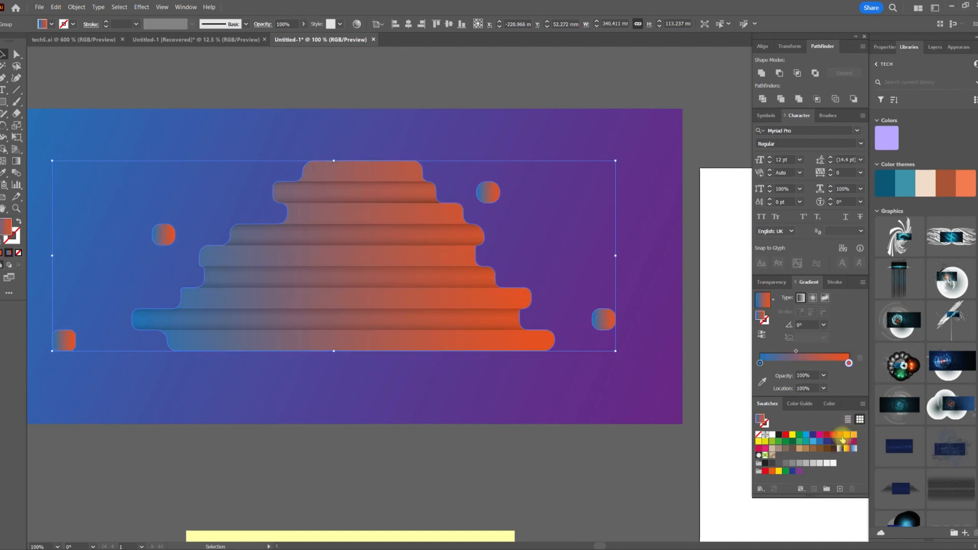
pyautogui.moveTo(768, 372); pyautogui.dragTo(761, 364)
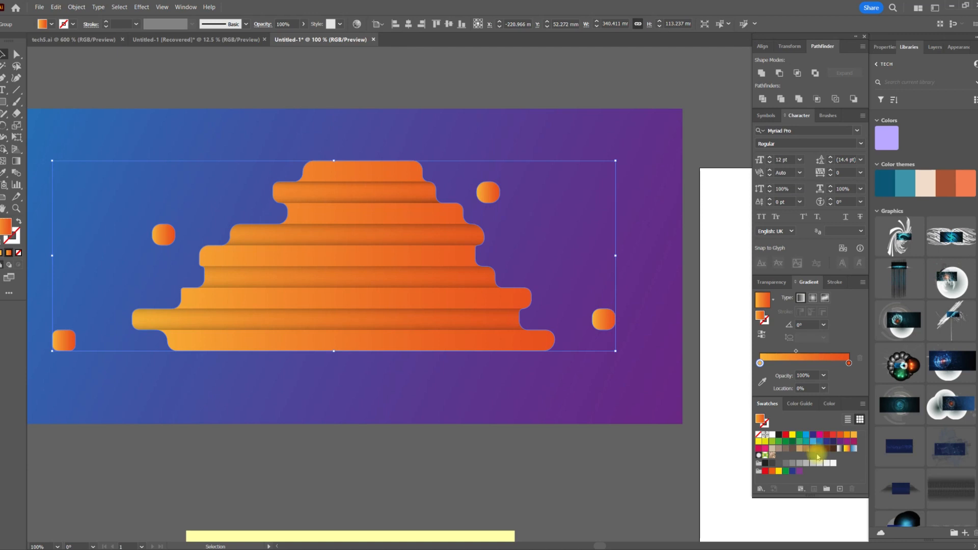
# Recolour the bar group's gradient to run from green 48DA3B to salmon pink
pyautogui.click(830, 403)
pyautogui.moveTo(802, 459); pyautogui.dragTo(829, 441)
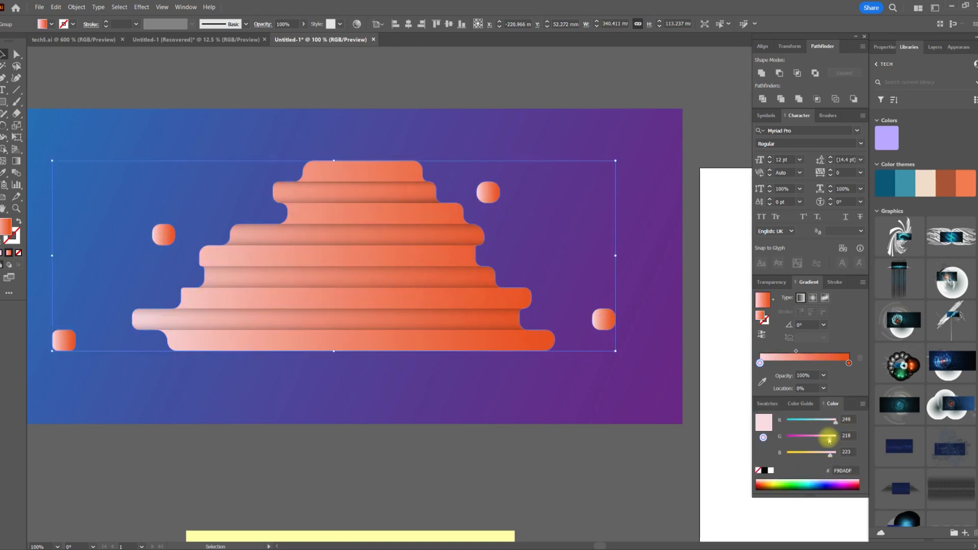
pyautogui.click(849, 366)
pyautogui.moveTo(793, 457)
pyautogui.mouseDown()
pyautogui.moveTo(815, 455)
pyautogui.moveTo(812, 420)
pyautogui.moveTo(790, 419)
pyautogui.moveTo(812, 452)
pyautogui.moveTo(791, 452)
pyautogui.moveTo(799, 453)
pyautogui.mouseUp()
pyautogui.click(761, 363)
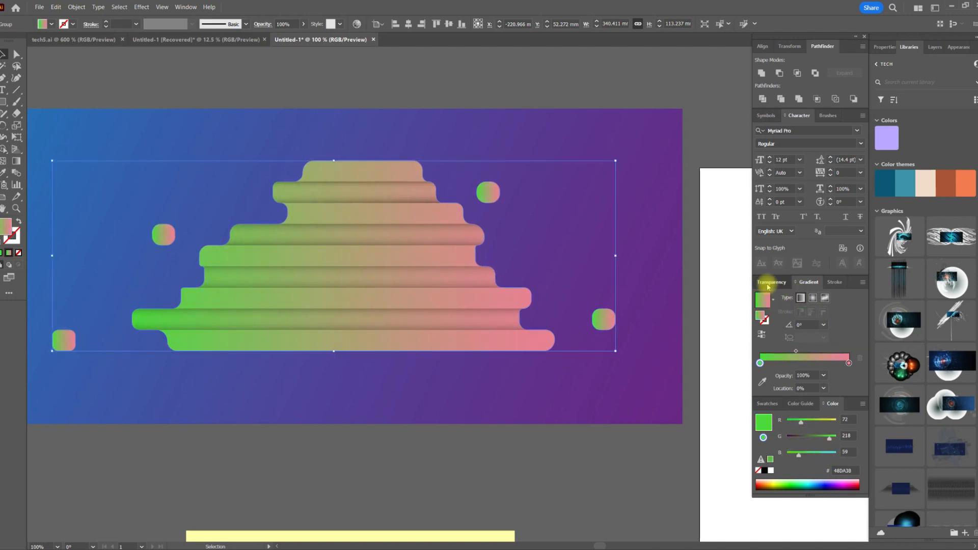
pyautogui.click(770, 283)
pyautogui.click(782, 297)
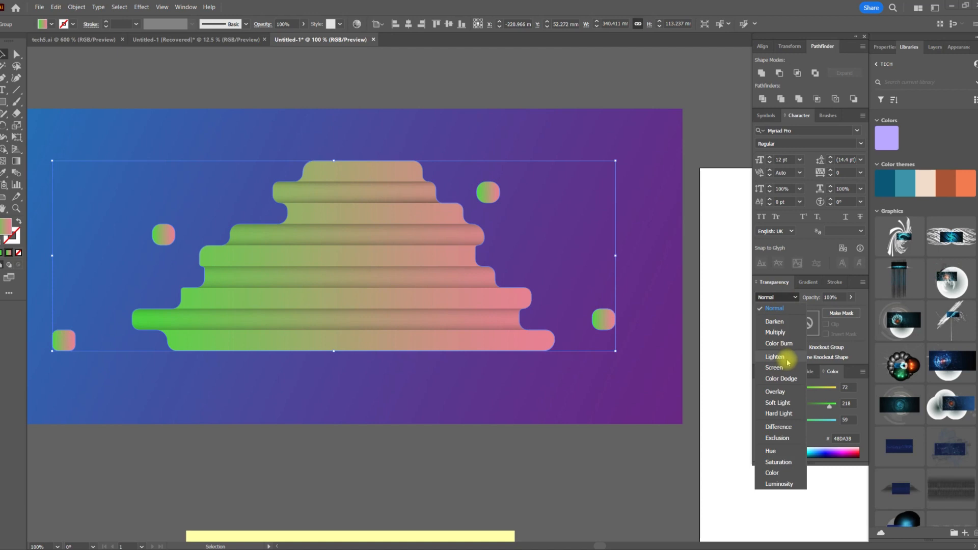
pyautogui.click(775, 392)
pyautogui.click(780, 298)
pyautogui.click(776, 308)
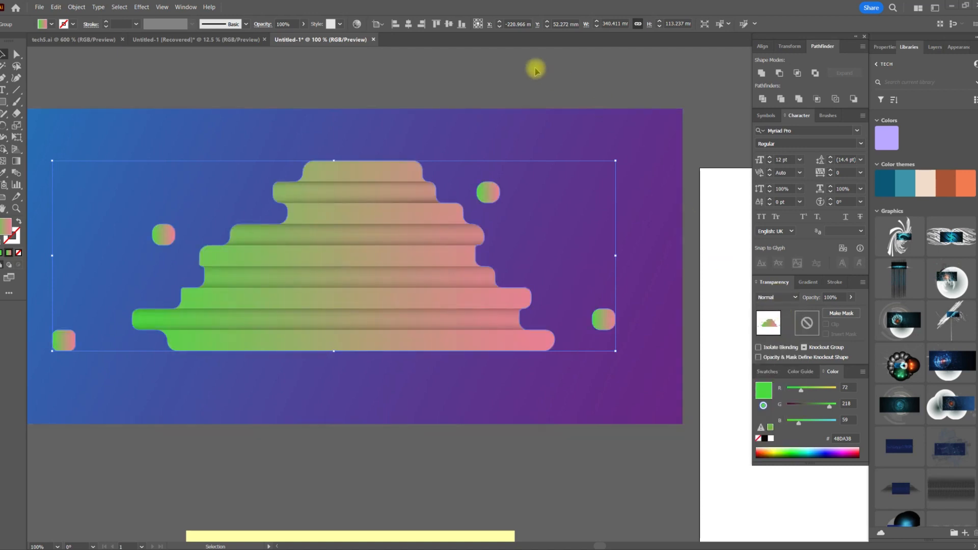
# Place a copy of the bar group behind the original, offset up and to the left, and fill it light grey
pyautogui.scroll(3, 299, 209)
pyautogui.moveTo(303, 222); pyautogui.dragTo(472, 247)
pyautogui.scroll(3, 473, 248)
pyautogui.moveTo(492, 201); pyautogui.dragTo(470, 169)
pyautogui.press('a')
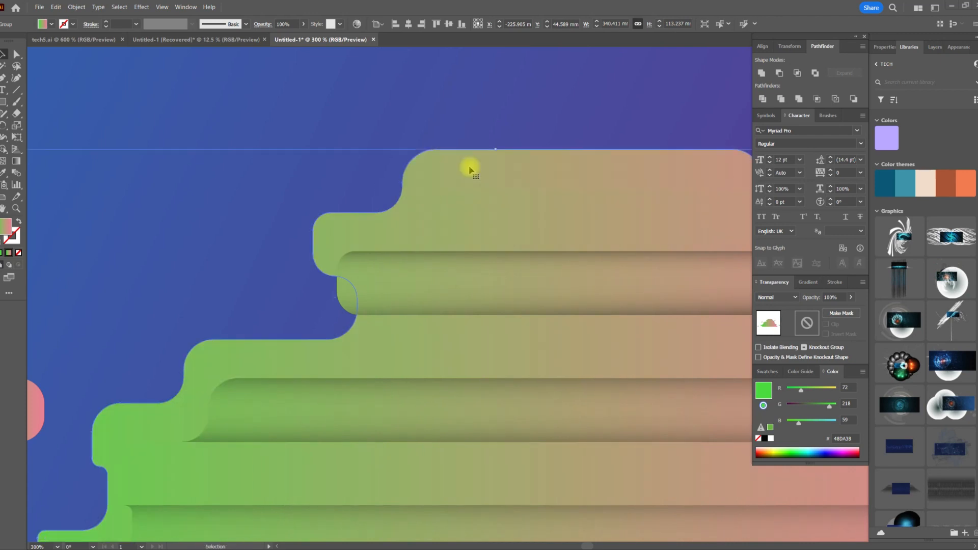
pyautogui.click(767, 371)
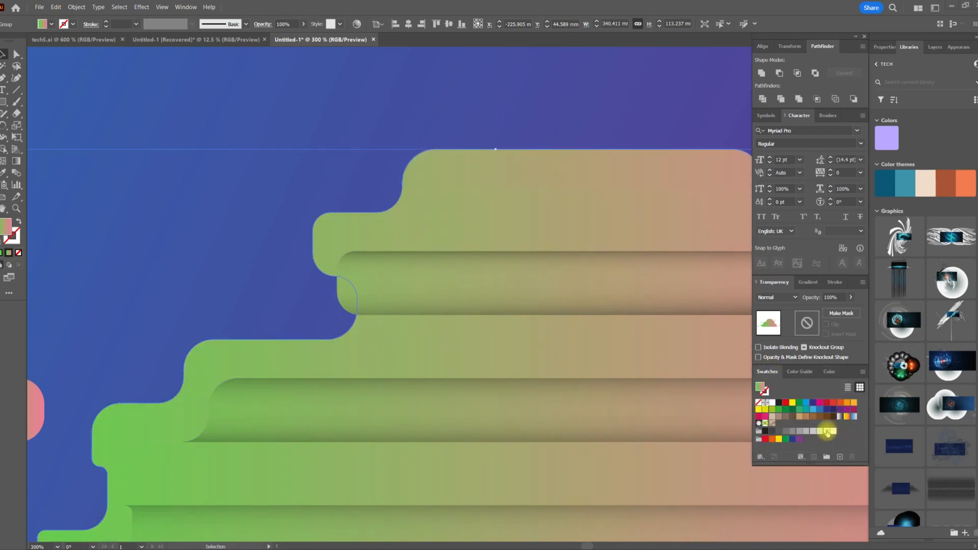
pyautogui.click(827, 431)
# Set the light grey copy's blend mode to Multiply and shift it slightly below and left of the bars as a soft shadow
pyautogui.click(775, 297)
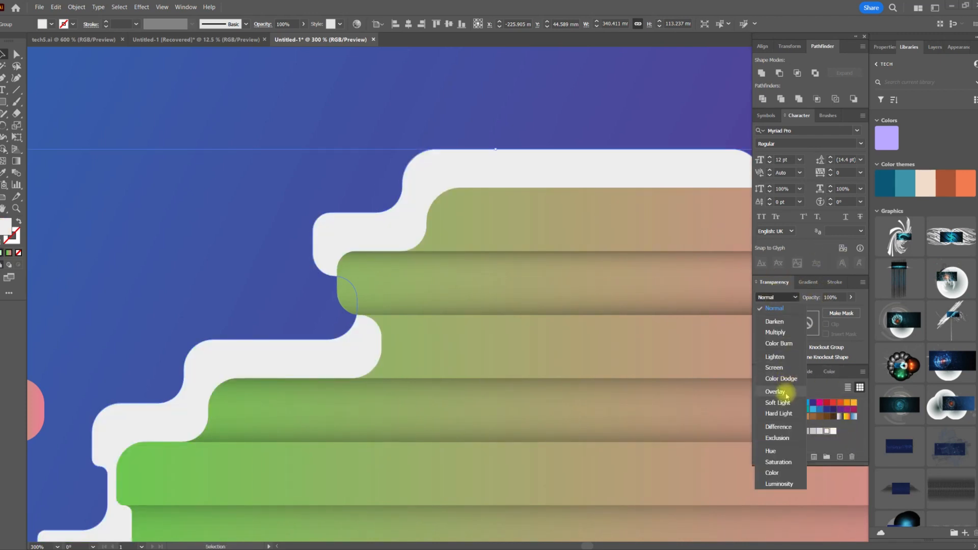
pyautogui.click(772, 337)
pyautogui.hotkey('ctrl', '-')
pyautogui.moveTo(382, 82); pyautogui.dragTo(405, 117)
pyautogui.hotkey('ctrl', '+')
pyautogui.hotkey('ctrl', '+')
pyautogui.hotkey('ctrl', '+')
pyautogui.hotkey('ctrl', '+')
pyautogui.hotkey('ctrl', '+')
pyautogui.hotkey('ctrl', '+')
pyautogui.moveTo(611, 193); pyautogui.dragTo(574, 253)
pyautogui.hotkey('ctrl', '-')
pyautogui.hotkey('ctrl', '-')
pyautogui.hotkey('ctrl', '-')
pyautogui.hotkey('ctrl', '-')
pyautogui.hotkey('ctrl', '-')
pyautogui.hotkey('ctrl', '-')
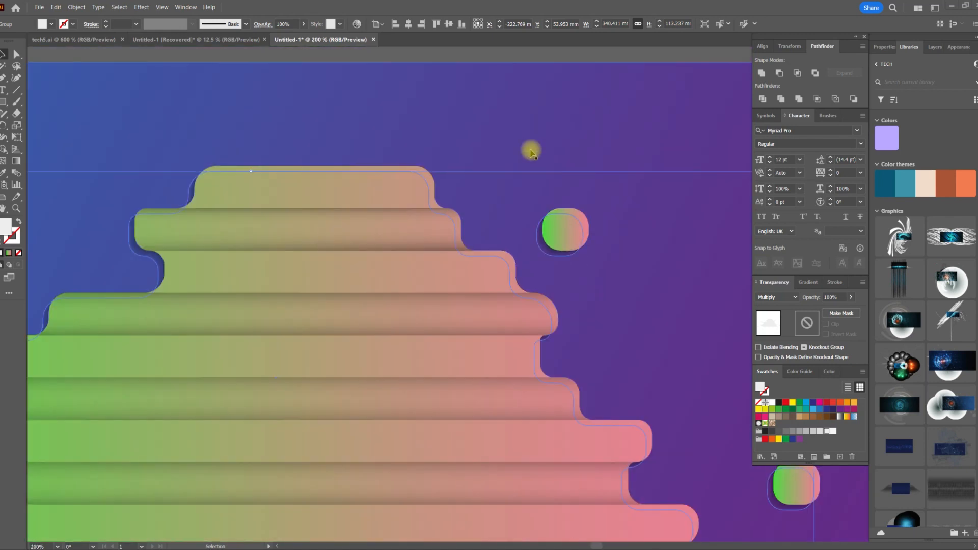
# Recolour the bar group's gradient to run from orange to magenta pink, angled diagonally at about -150.7° from upper right to lower left
pyautogui.scroll(-5, 531, 153)
pyautogui.scroll(5, 526, 88)
pyautogui.scroll(3, 337, 301)
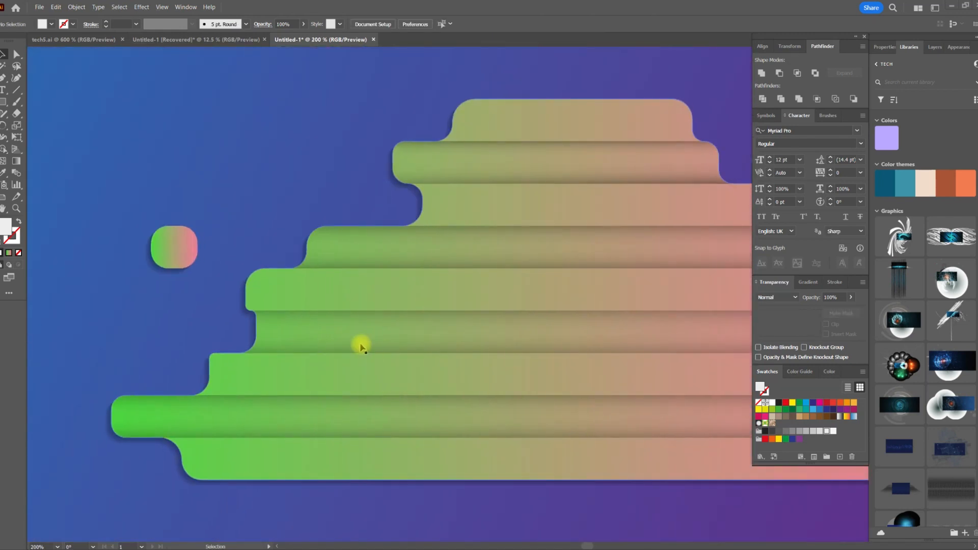
pyautogui.scroll(-3, 401, 270)
pyautogui.click(443, 288)
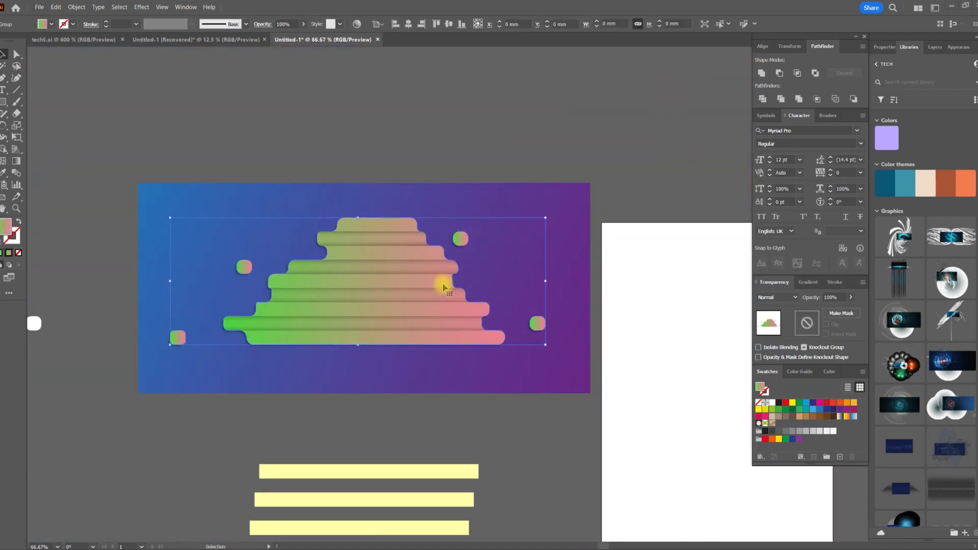
pyautogui.click(809, 284)
pyautogui.click(760, 364)
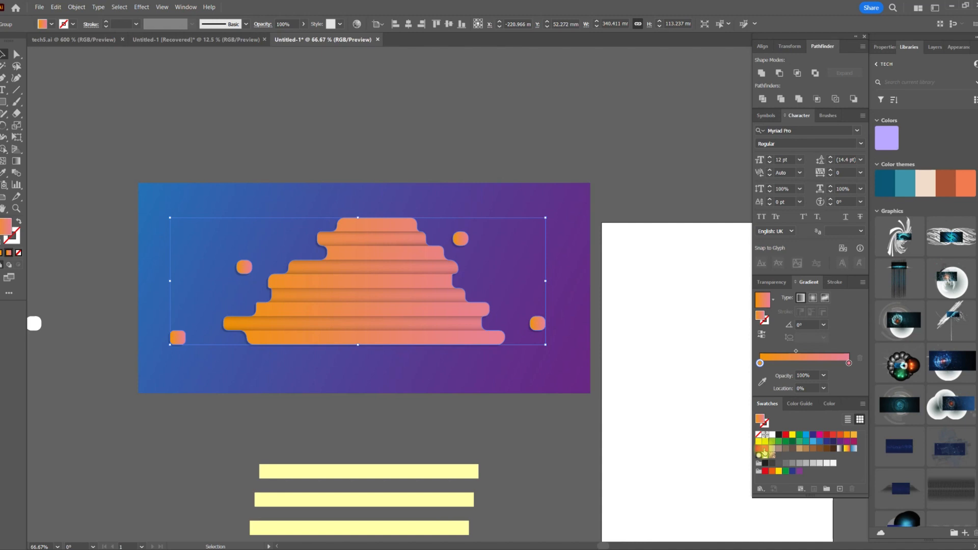
pyautogui.click(849, 363)
pyautogui.press('g')
pyautogui.moveTo(443, 225)
pyautogui.mouseDown()
pyautogui.moveTo(376, 286)
pyautogui.moveTo(201, 376)
pyautogui.moveTo(209, 359)
pyautogui.mouseUp()
pyautogui.click(3, 52)
pyautogui.hotkey('ctrl', 'shift', 'a')
# Examine the recoloured bars and their shadow edges close up and as a whole
pyautogui.scroll(5, 380, 245)
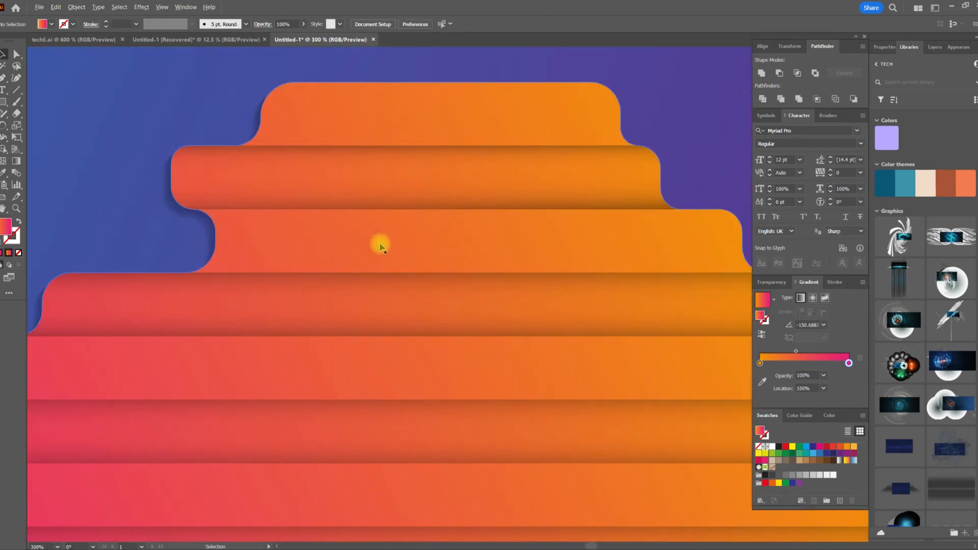
pyautogui.scroll(-5, 396, 225)
pyautogui.scroll(2, 379, 213)
pyautogui.scroll(2, 387, 218)
pyautogui.scroll(-2, 441, 138)
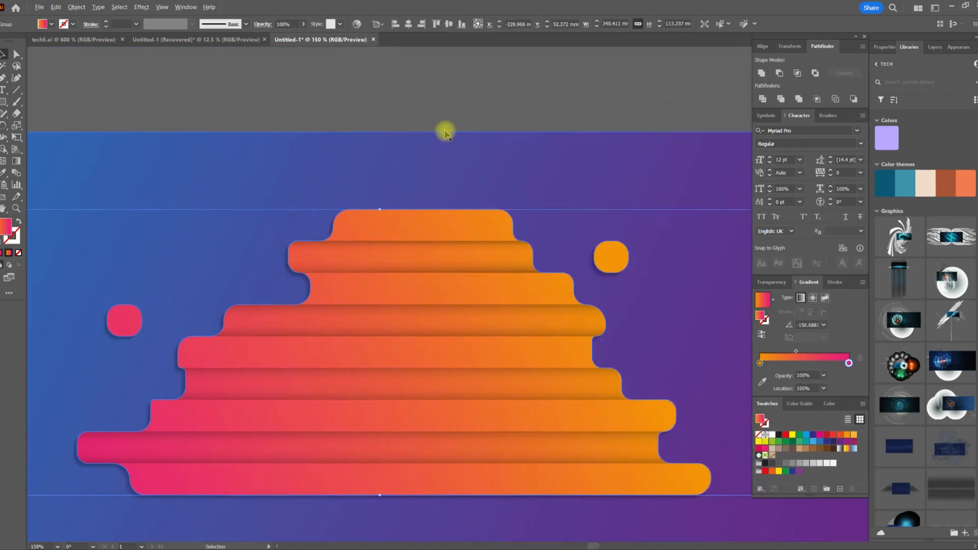
pyautogui.scroll(-3, 458, 128)
pyautogui.scroll(5, 432, 155)
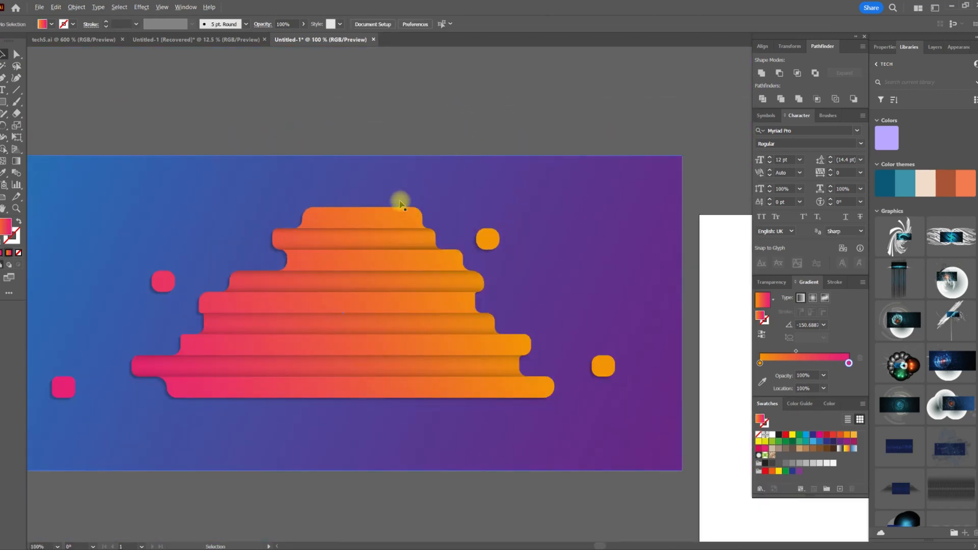
pyautogui.scroll(-6, 288, 236)
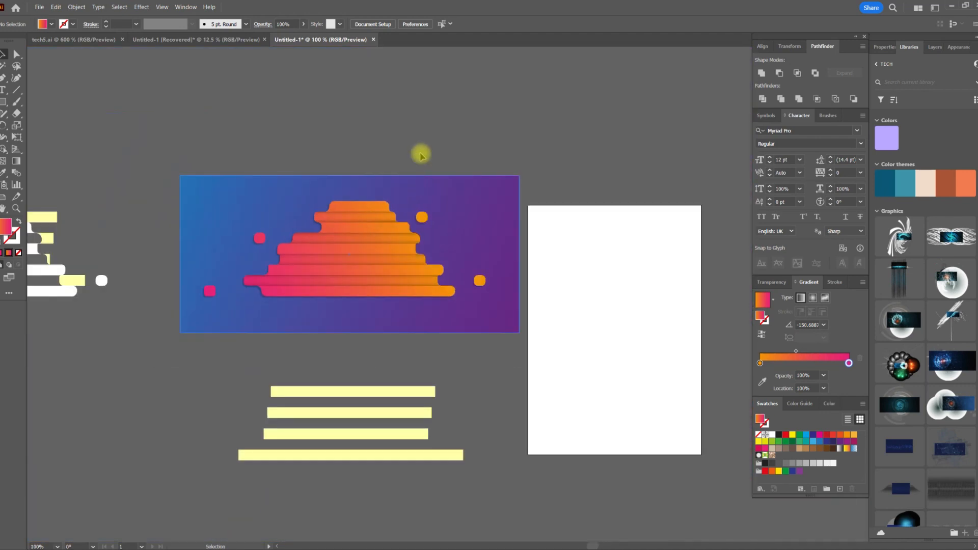
pyautogui.scroll(5, 420, 153)
# Redraw the orange-to-pink gradient diagonally across the small rounded squares so each shows both colours
pyautogui.click(224, 224)
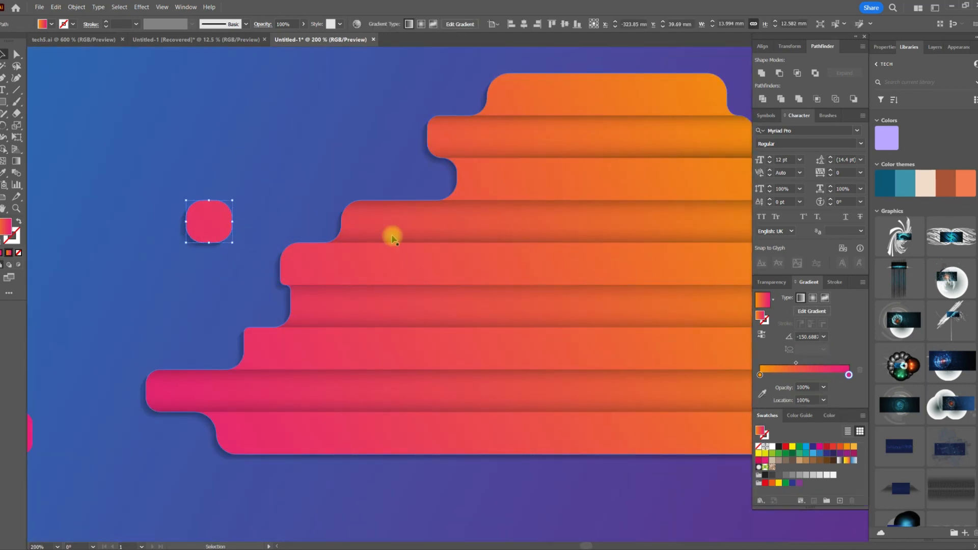
pyautogui.press('g')
pyautogui.moveTo(225, 200); pyautogui.dragTo(175, 245)
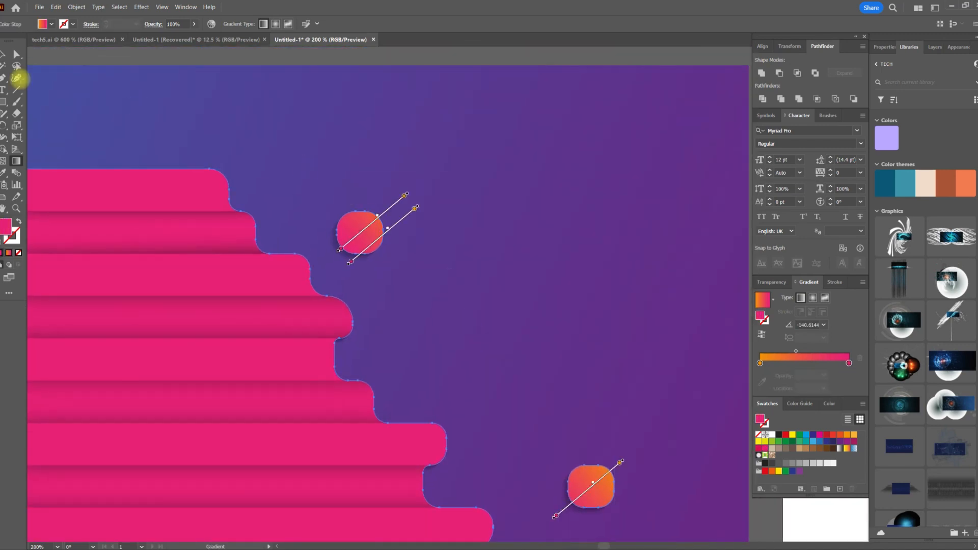
# Isolate the bar group and run the orange-to-pink gradient diagonally across the upper-right rounded square
pyautogui.press('v')
pyautogui.doubleClick(367, 231)
pyautogui.click(371, 234)
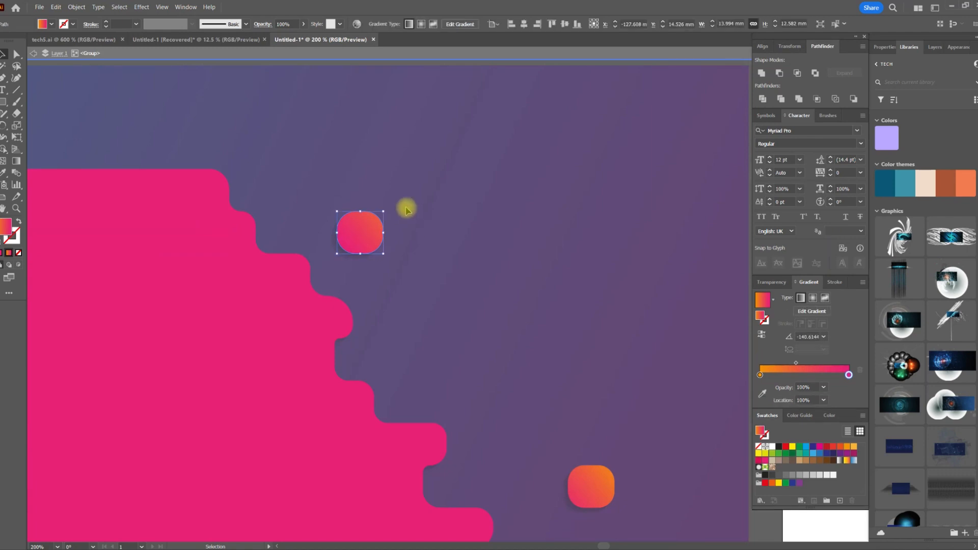
pyautogui.press('g')
pyautogui.click(331, 266)
pyautogui.hotkey('ctrl', '-')
pyautogui.hotkey('ctrl', '-')
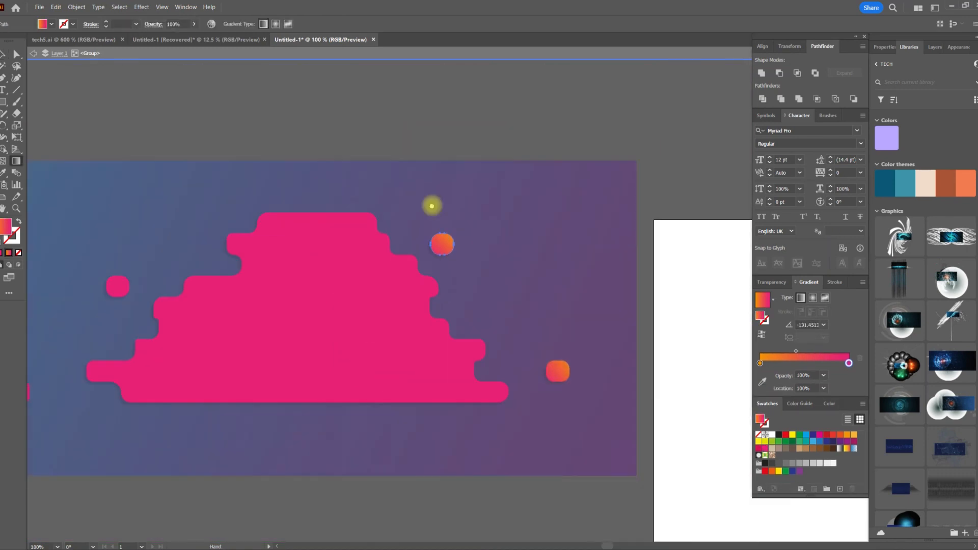
# Run the gradient diagonally across the whole stacked bar shape, and separately across each of the two rounded squares on its left
pyautogui.click(402, 271)
pyautogui.moveTo(509, 186); pyautogui.dragTo(236, 458)
pyautogui.moveTo(227, 258); pyautogui.dragTo(242, 245)
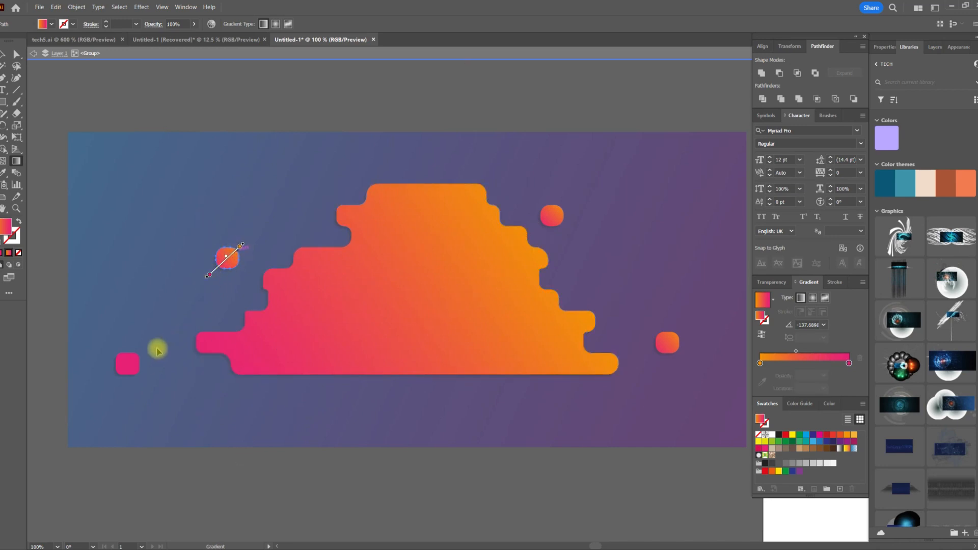
pyautogui.moveTo(143, 353); pyautogui.dragTo(111, 378)
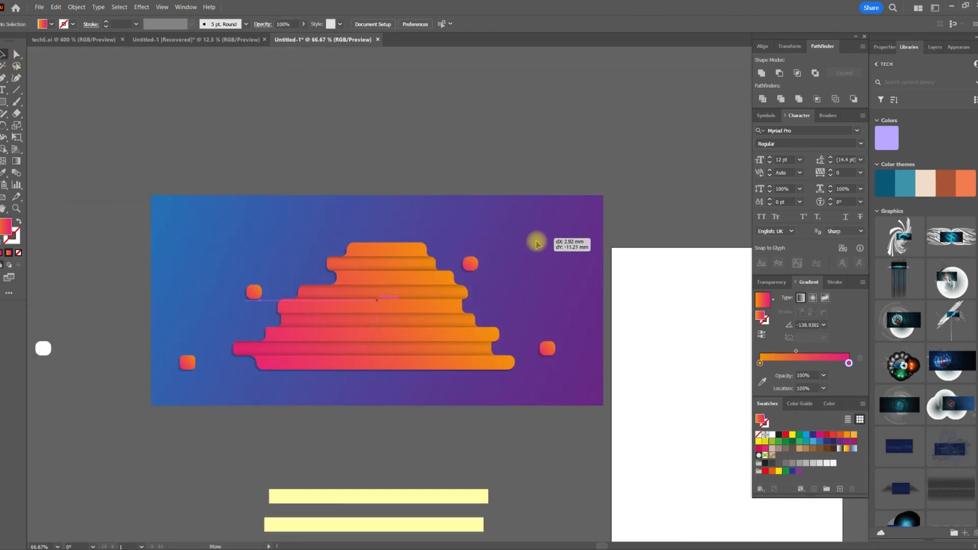
# Centre the background rectangle on the bar artwork and enlarge it proportionally to about 497 × 227 mm
pyautogui.moveTo(537, 244); pyautogui.dragTo(536, 244)
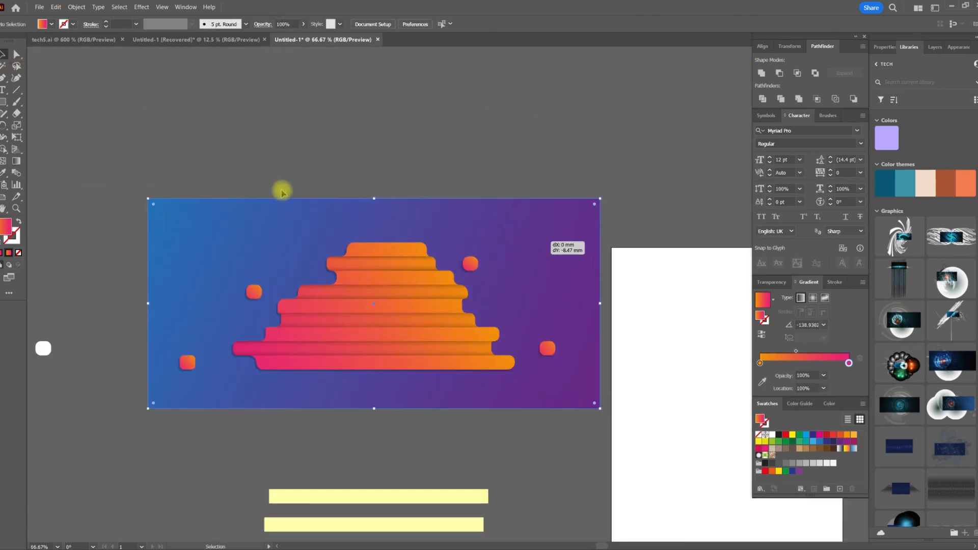
pyautogui.moveTo(376, 196); pyautogui.dragTo(380, 175)
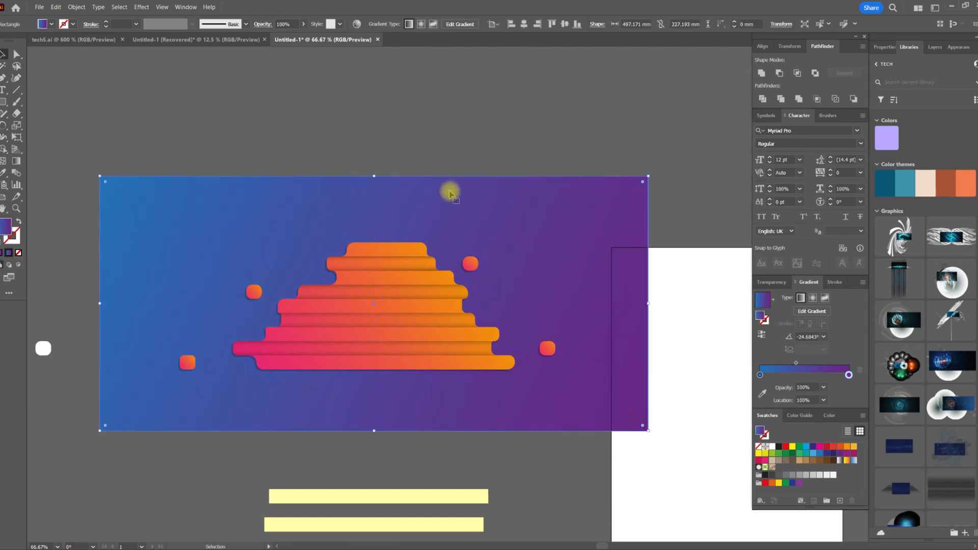
pyautogui.moveTo(448, 190); pyautogui.dragTo(398, 217)
# Draw a circle about 91 mm wide with a yellow-to-orange gradient and place it behind the bars' upper-left side as a sun
pyautogui.click(234, 172)
pyautogui.moveTo(181, 236); pyautogui.dragTo(282, 338)
pyautogui.press('v')
pyautogui.moveTo(206, 276); pyautogui.dragTo(275, 268)
pyautogui.hotkey('ctrl', '[')
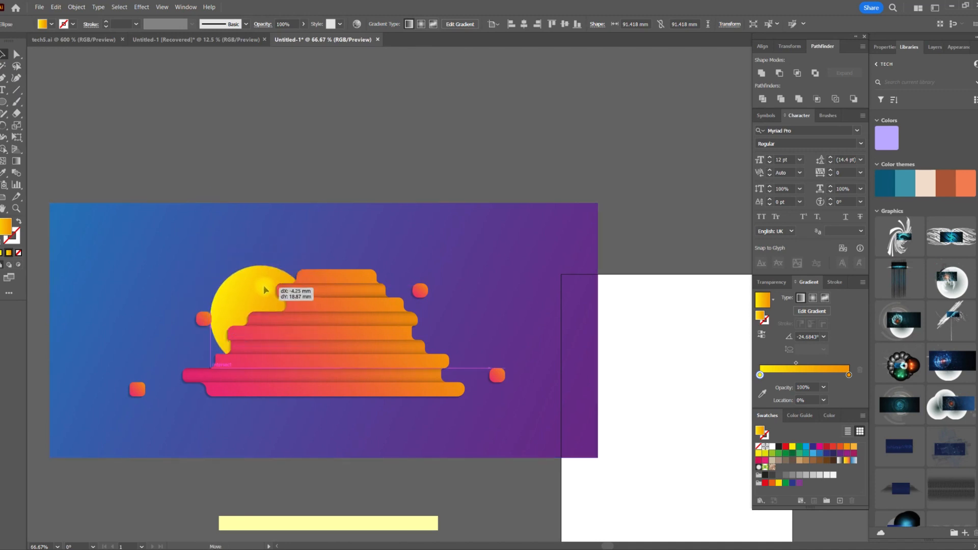
pyautogui.click(255, 265)
pyautogui.scroll(4, 254, 298)
pyautogui.scroll(-2, 305, 291)
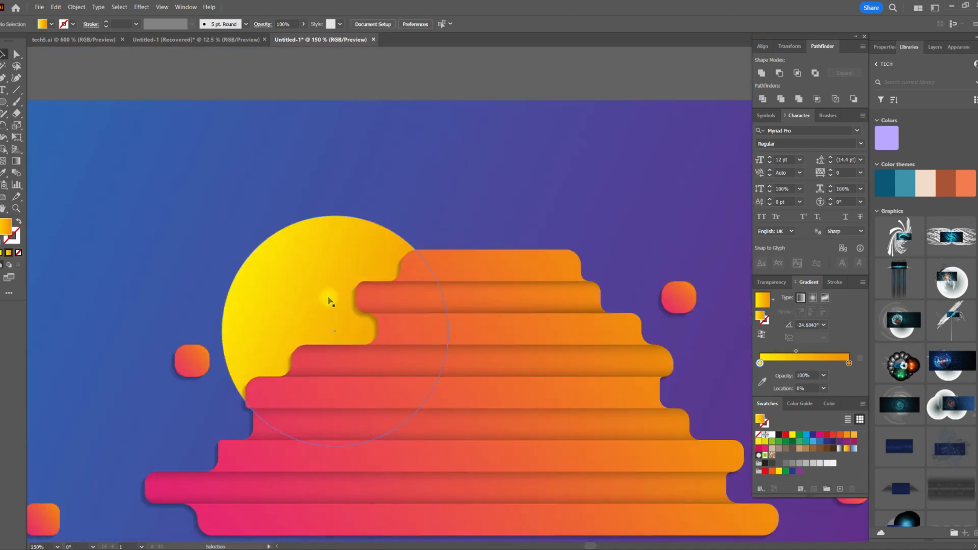
# Add a small yellow-orange circle about 10 mm wide above the sun and group it with the sun
pyautogui.moveTo(326, 302); pyautogui.dragTo(194, 107)
pyautogui.scroll(3, 245, 159)
pyautogui.moveTo(250, 136); pyautogui.dragTo(357, 306)
pyautogui.keyDown('shift'); pyautogui.click(398, 328); pyautogui.keyUp('shift')
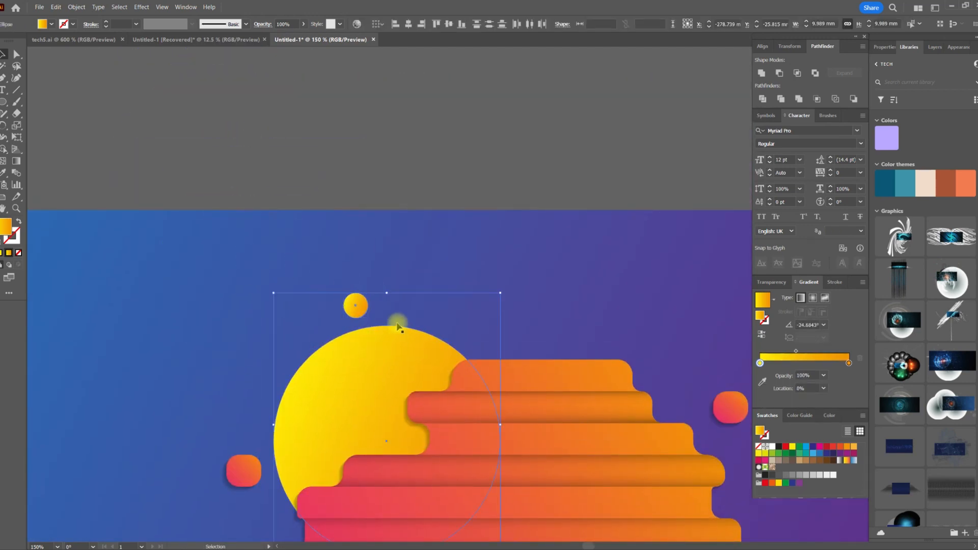
pyautogui.click(77, 7)
pyautogui.click(98, 59)
# Isolate the sun group and duplicate the small circle until six dots sit around the sun's edge
pyautogui.doubleClick(356, 305)
pyautogui.moveTo(355, 306); pyautogui.dragTo(249, 396)
pyautogui.moveTo(250, 396); pyautogui.dragTo(142, 388)
pyautogui.moveTo(221, 305); pyautogui.dragTo(336, 330)
pyautogui.moveTo(326, 346); pyautogui.dragTo(429, 137)
pyautogui.moveTo(210, 181); pyautogui.dragTo(241, 311)
pyautogui.scroll(-2, 242, 311)
pyautogui.scroll(-1, 250, 312)
pyautogui.doubleClick(343, 186)
# Scatter three of the dots outward to the left of the sun and scale them down to different sizes
pyautogui.moveTo(258, 279); pyautogui.dragTo(280, 295)
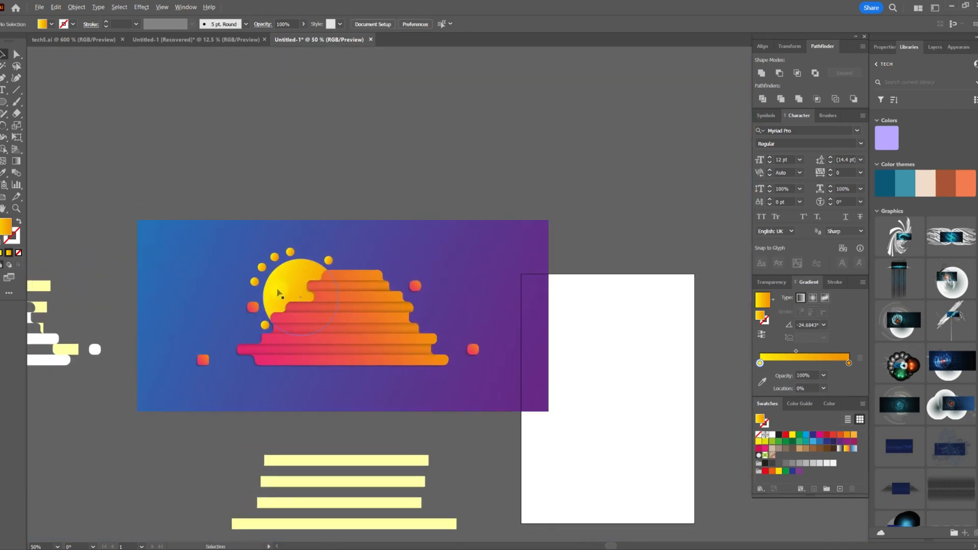
pyautogui.scroll(4, 278, 292)
pyautogui.moveTo(254, 200); pyautogui.dragTo(414, 312)
pyautogui.doubleClick(448, 357)
pyautogui.moveTo(507, 319); pyautogui.dragTo(415, 228)
pyautogui.moveTo(416, 239); pyautogui.dragTo(389, 217)
pyautogui.click(420, 415)
pyautogui.moveTo(420, 398); pyautogui.dragTo(420, 408)
pyautogui.doubleClick(526, 114)
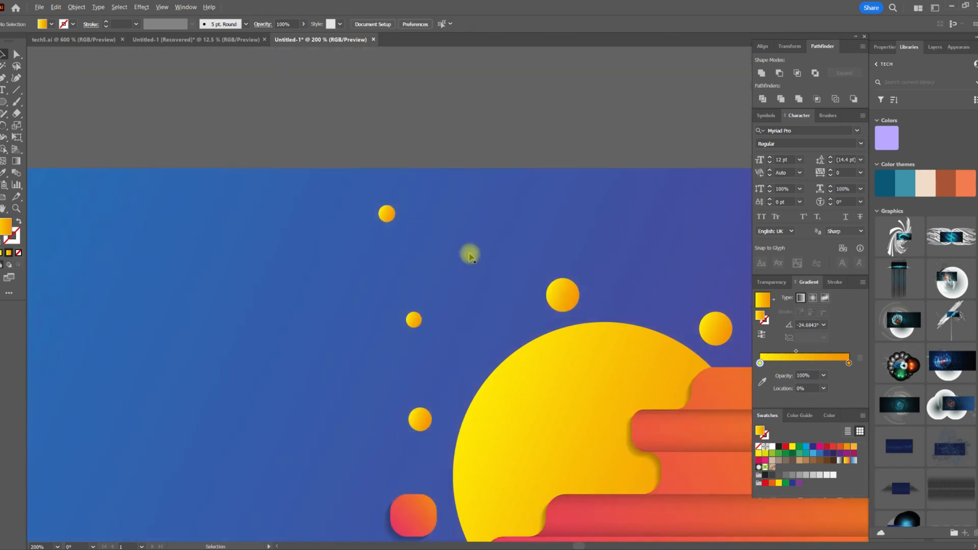
# Draw a circle about 3.4 mm wide above the bars' upper-right end and fill it white
pyautogui.scroll(-5, 470, 253)
pyautogui.moveTo(551, 192); pyautogui.dragTo(443, 202)
pyautogui.scroll(3, 435, 280)
pyautogui.moveTo(437, 255); pyautogui.dragTo(432, 278)
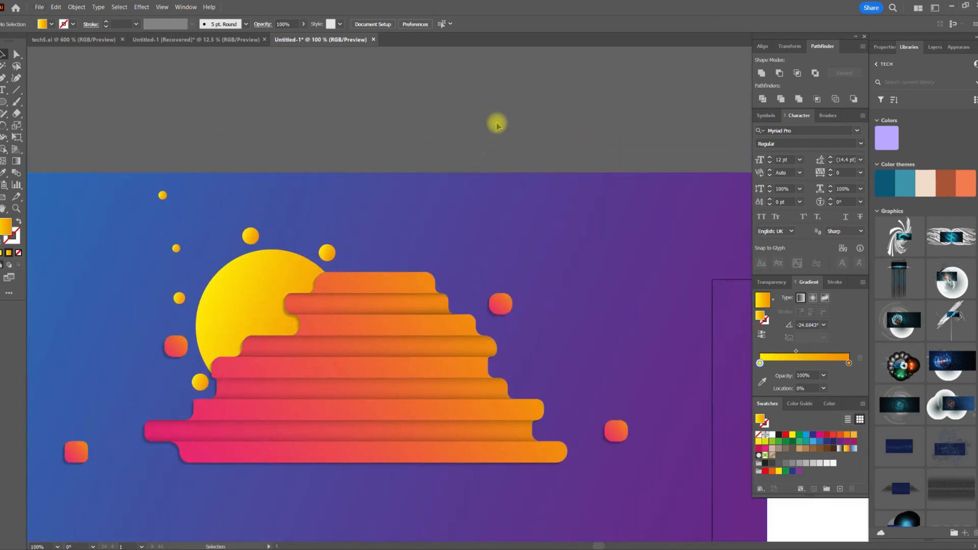
pyautogui.scroll(-3, 498, 124)
pyautogui.scroll(1, 507, 123)
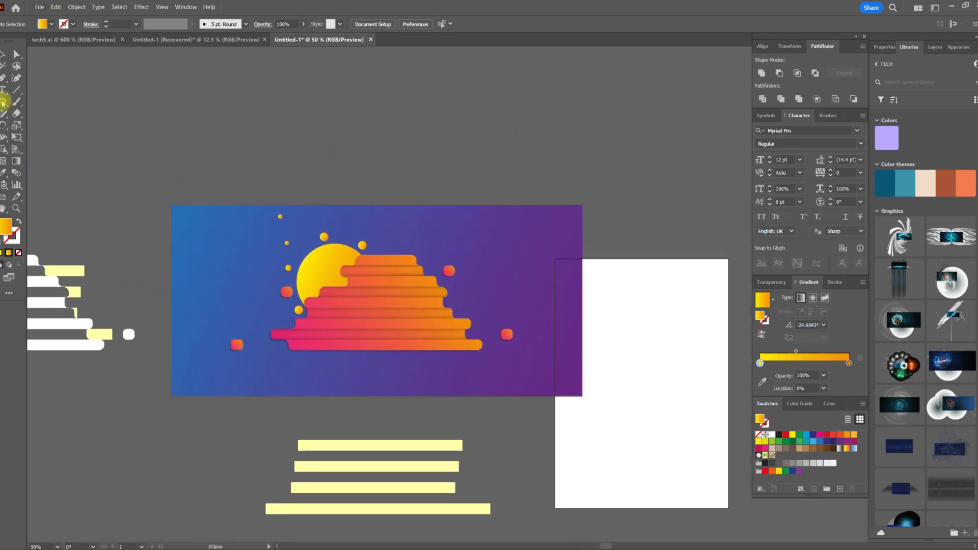
pyautogui.scroll(4, 419, 233)
pyautogui.moveTo(425, 250); pyautogui.dragTo(426, 250)
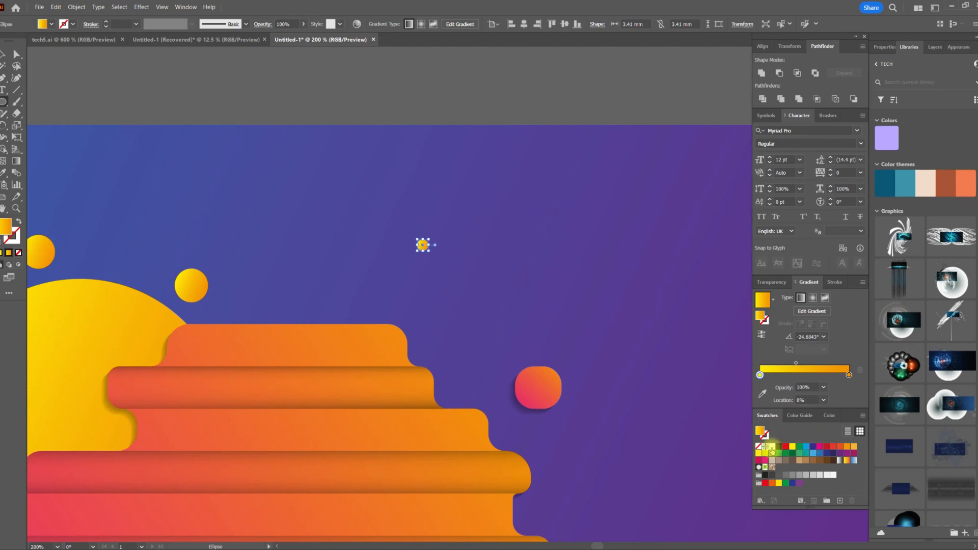
pyautogui.click(772, 448)
# Place two copies of the white dot, one to the right of the bars and one on the background's left side
pyautogui.click(4, 55)
pyautogui.click(506, 180)
pyautogui.scroll(-1, 490, 210)
pyautogui.moveTo(478, 234); pyautogui.dragTo(538, 126)
pyautogui.click(656, 312)
pyautogui.hotkey('ctrl', '-')
pyautogui.moveTo(674, 299); pyautogui.dragTo(236, 314)
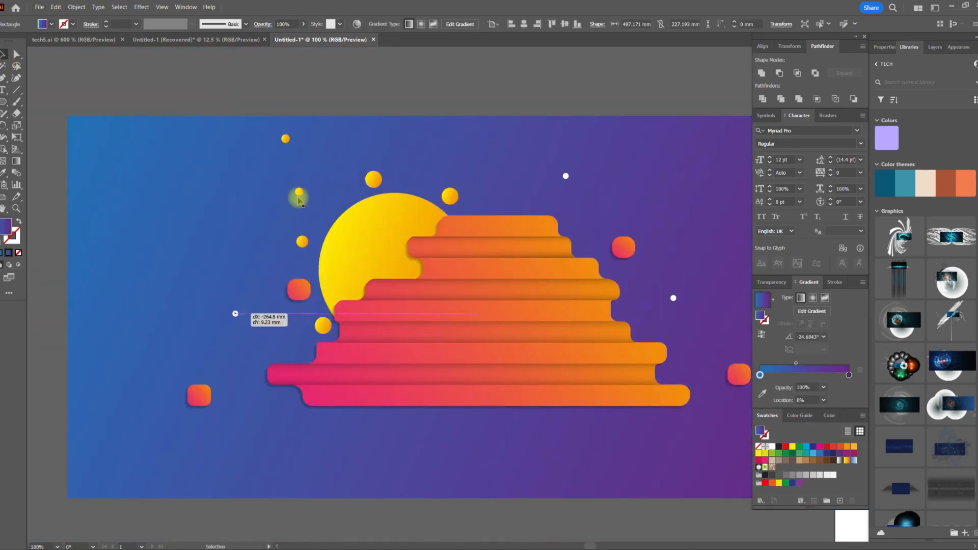
# Scale the background rectangle down proportionally to about 440 × 201 mm around the artwork
pyautogui.hscroll(5, 284, 220)
pyautogui.scroll(1, 350, 124)
pyautogui.click(533, 201)
pyautogui.moveTo(351, 139); pyautogui.dragTo(387, 175)
pyautogui.hotkey('ctrl', '-')
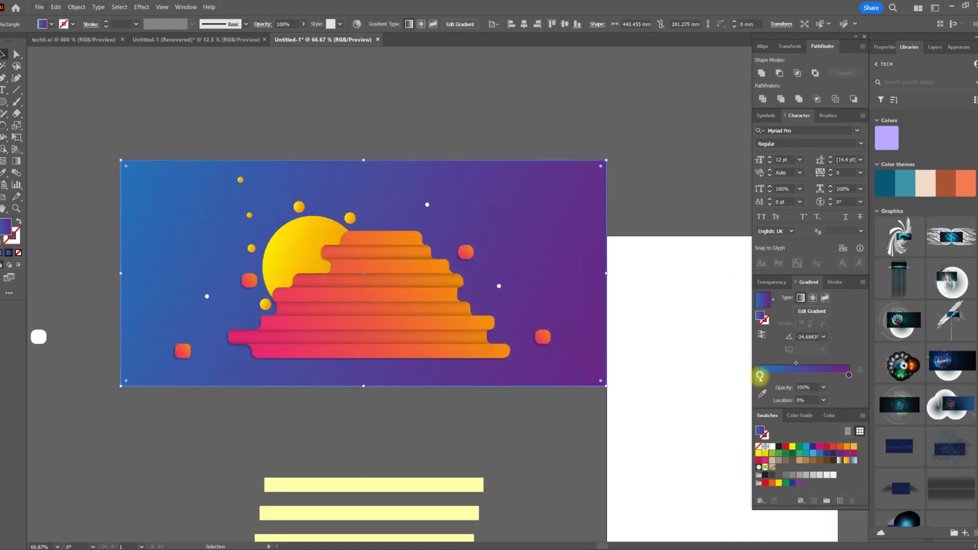
# Darken the background rectangle's gradient to run from navy blue to plum purple 642468
pyautogui.click(831, 416)
pyautogui.moveTo(807, 452); pyautogui.dragTo(798, 451)
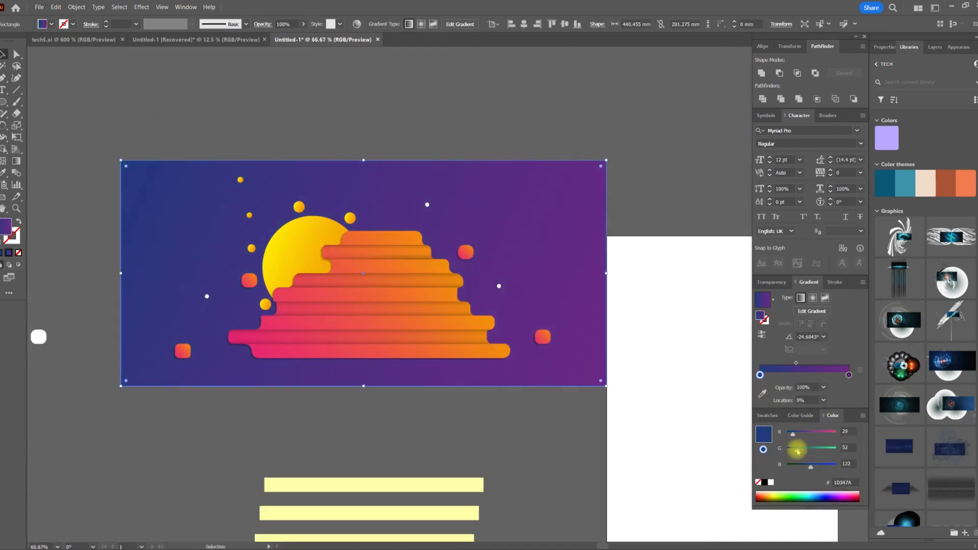
pyautogui.moveTo(816, 436); pyautogui.dragTo(802, 468)
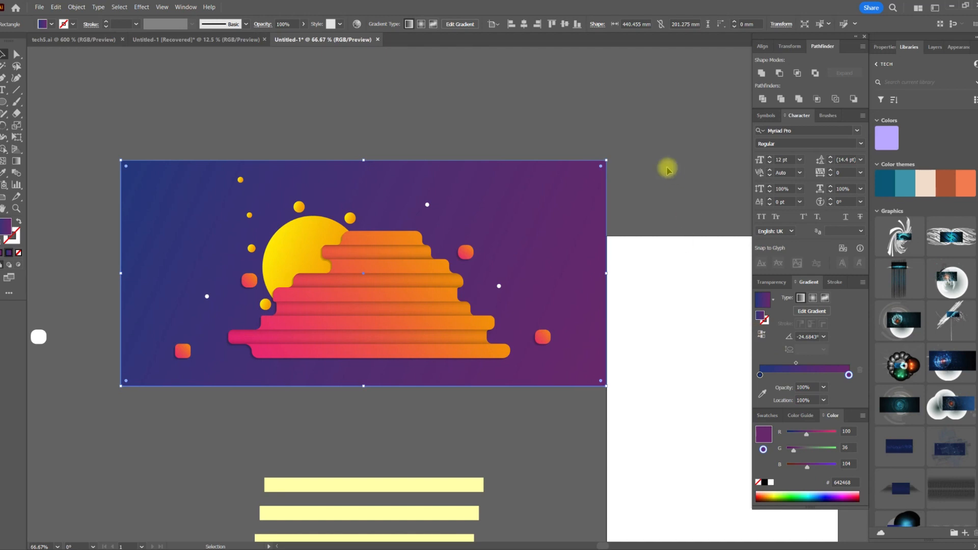
# Recolour the stacked bar shape's gradient to run from peach FFAC88 to a deeper magenta pink
pyautogui.click(393, 256)
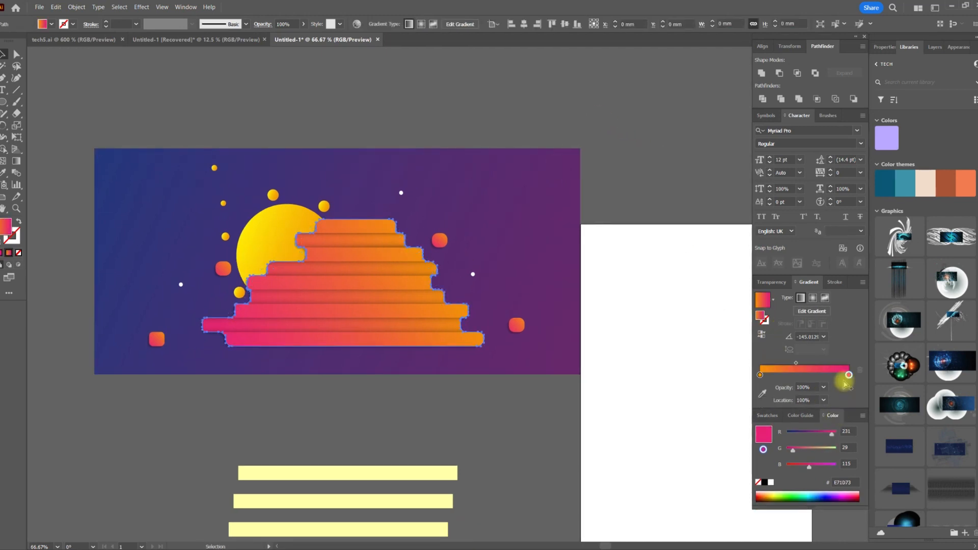
pyautogui.moveTo(796, 451); pyautogui.dragTo(813, 465)
pyautogui.click(760, 375)
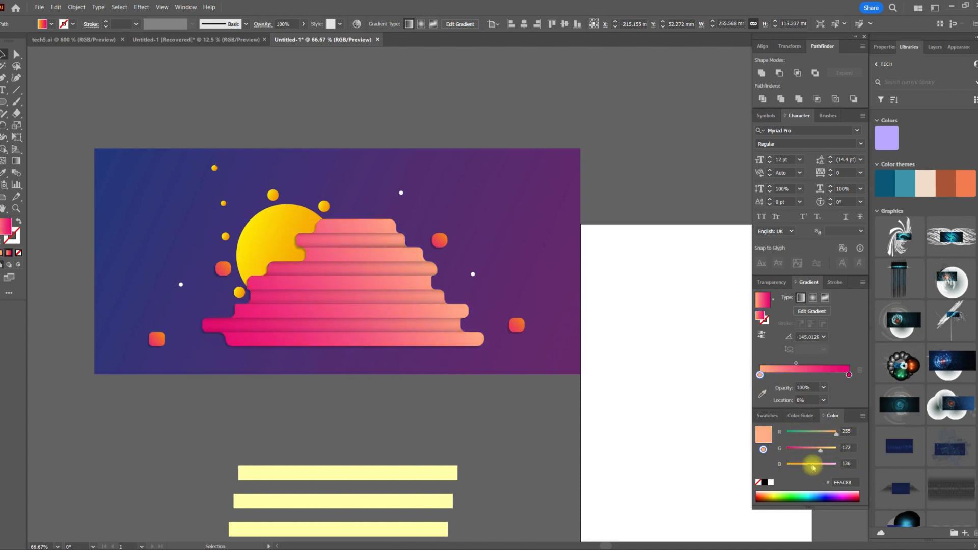